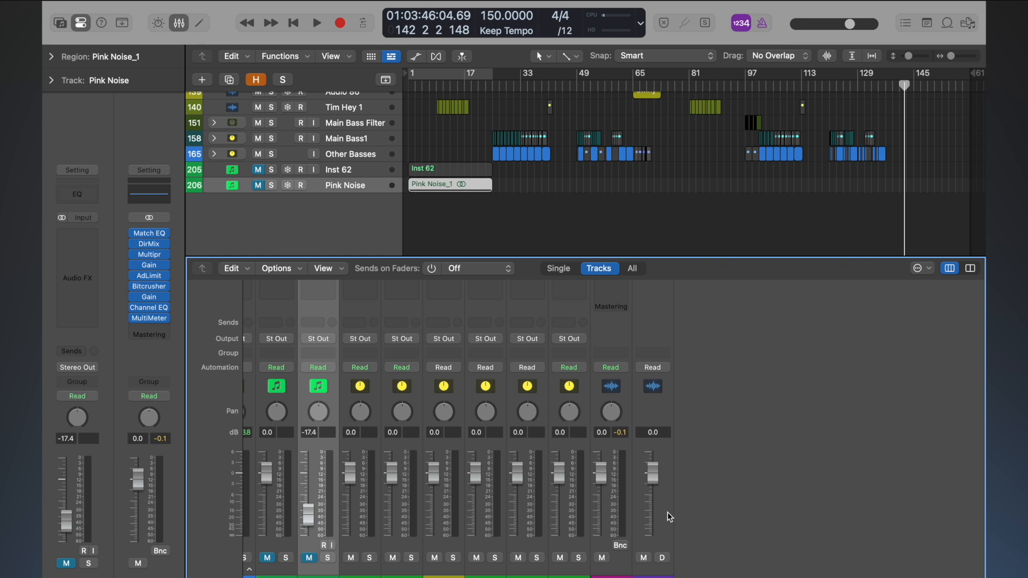
- Create a track in the arrangement for the Master channel strip in the mixer
click(667, 511)
scroll(681, 447, up, 5)
scroll(665, 464, down, 5)
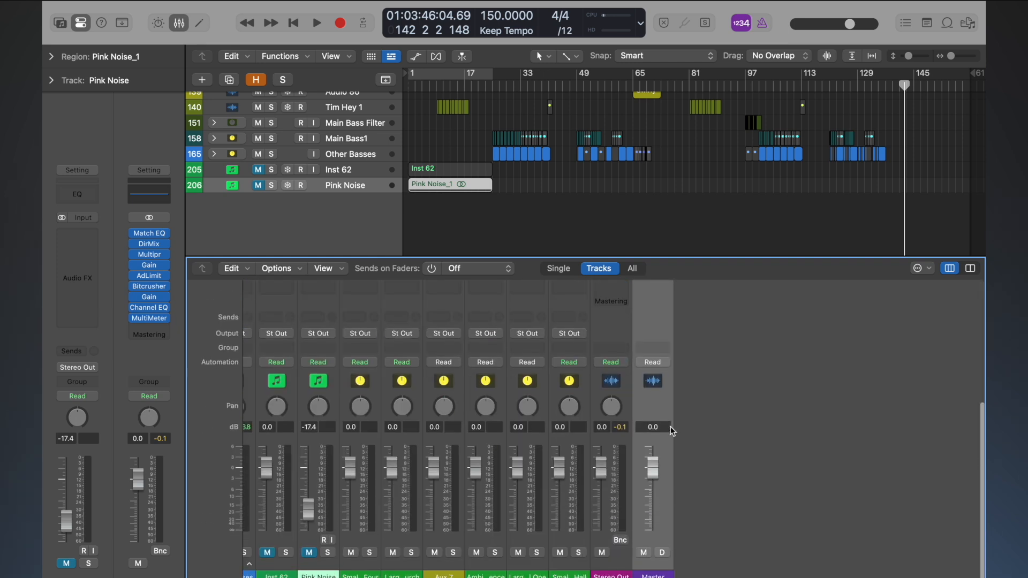
scroll(658, 322, up, 5)
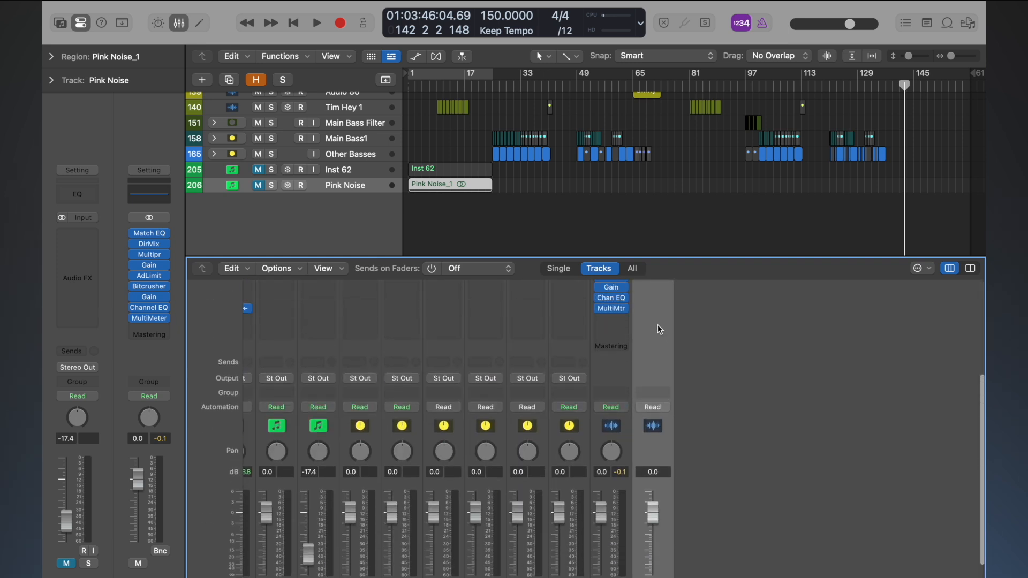
scroll(654, 439, down, 1)
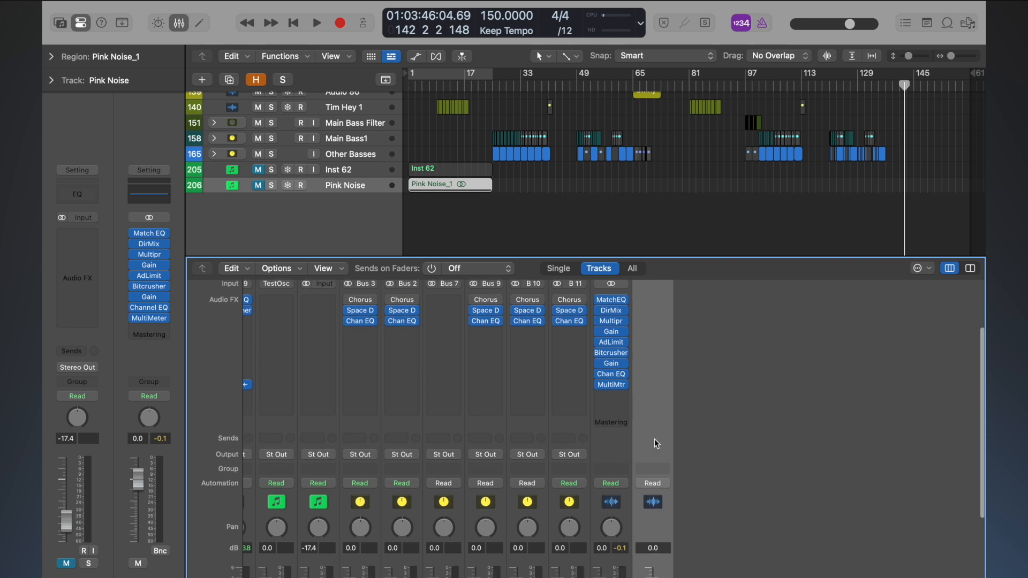
right_click(655, 426)
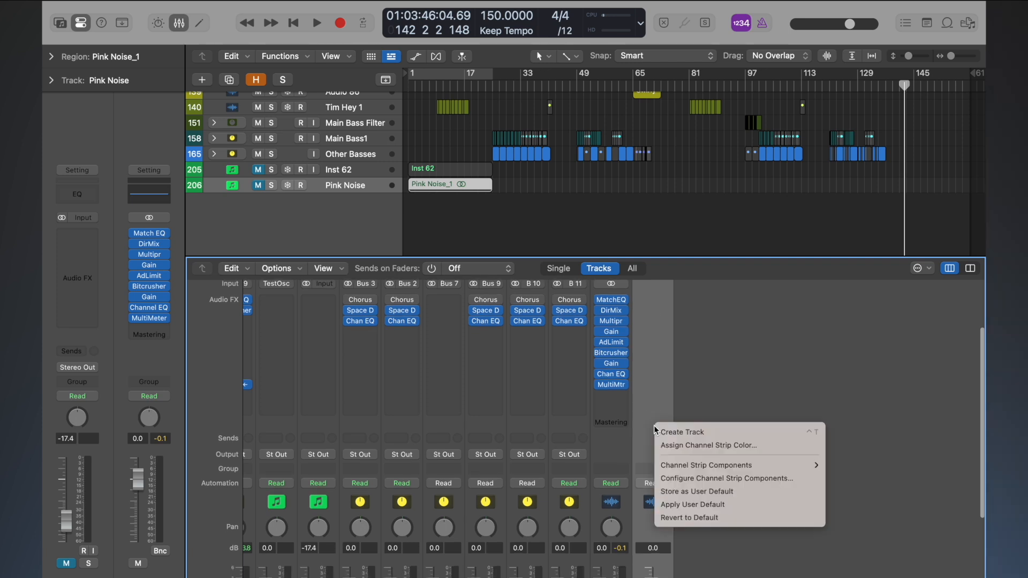
click(699, 432)
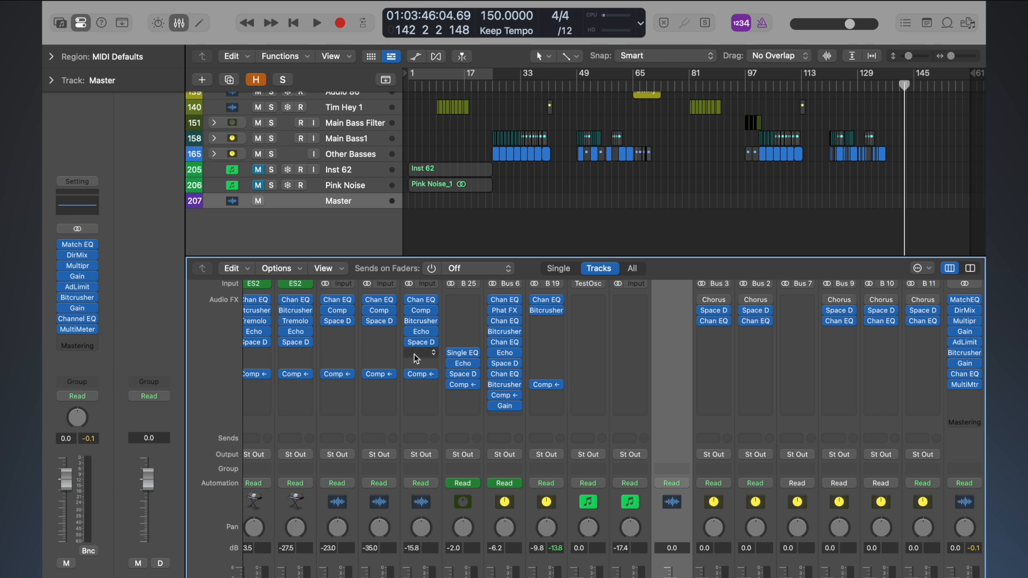
- Hide the mixer, enlarge the tracks around the Master track, and show track automation
key(x)
scroll(460, 507, up, 4)
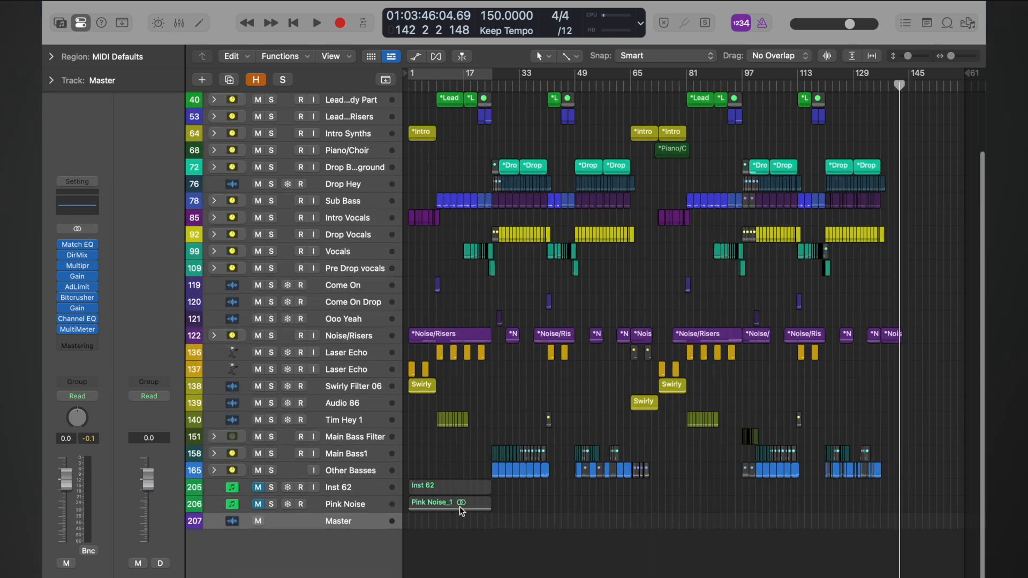
scroll(459, 507, up, 3)
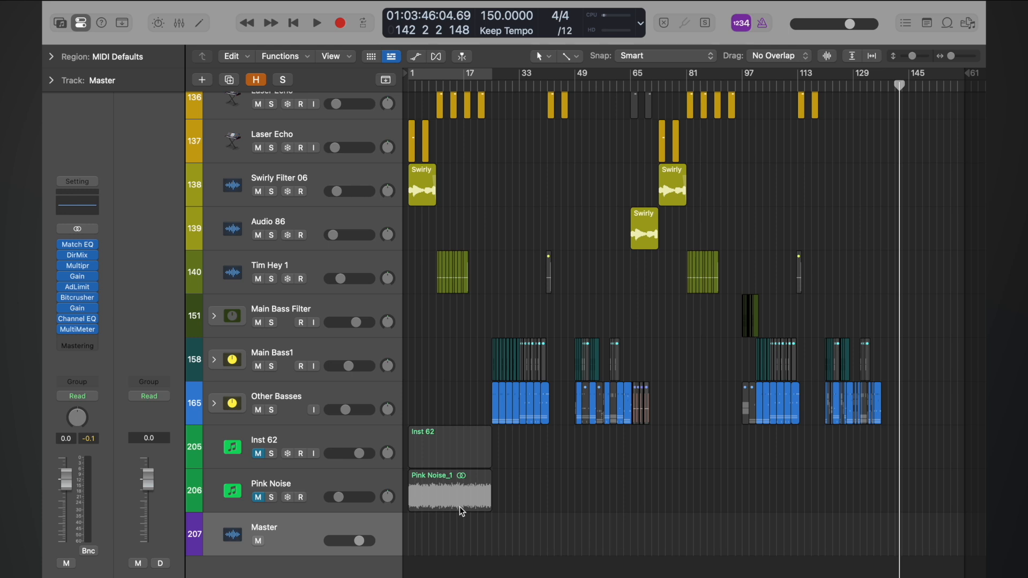
key(a)
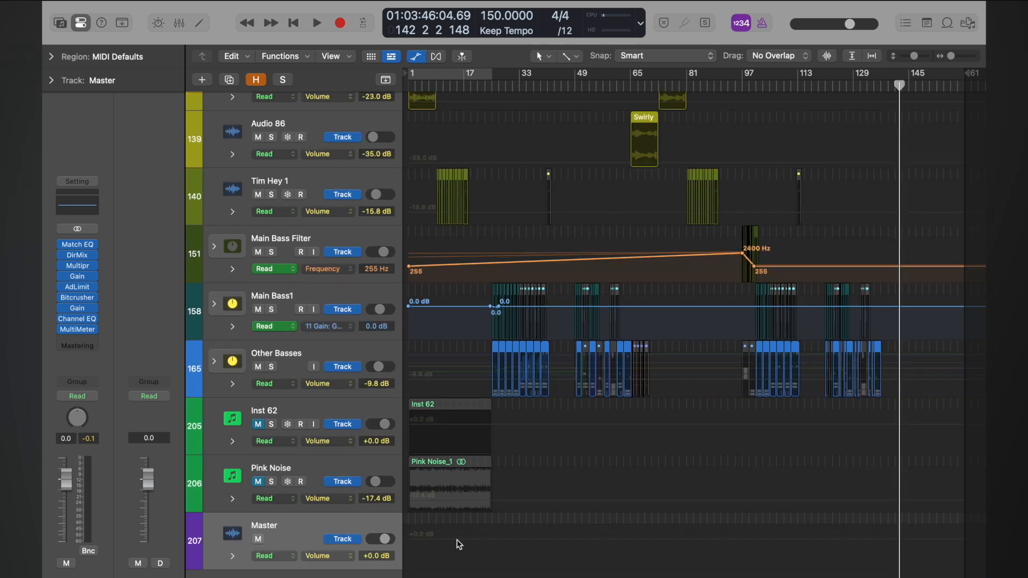
- Return to the project start and create a volume automation line at 0.0 dB on the Master track
scroll(447, 514, left, 6)
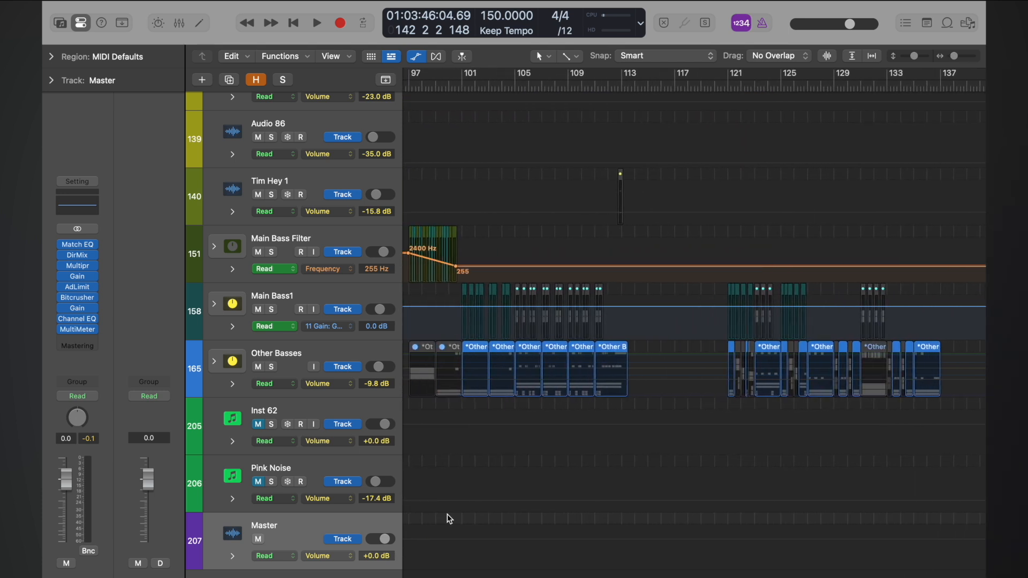
key(Return)
scroll(447, 515, up, 8)
scroll(447, 515, right, 3)
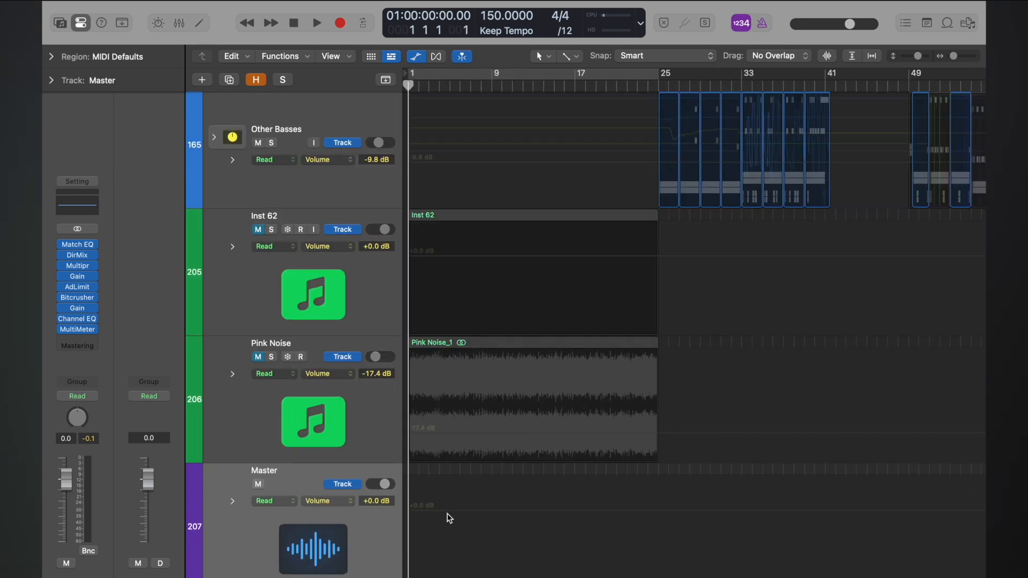
scroll(447, 515, down, 3)
click(436, 453)
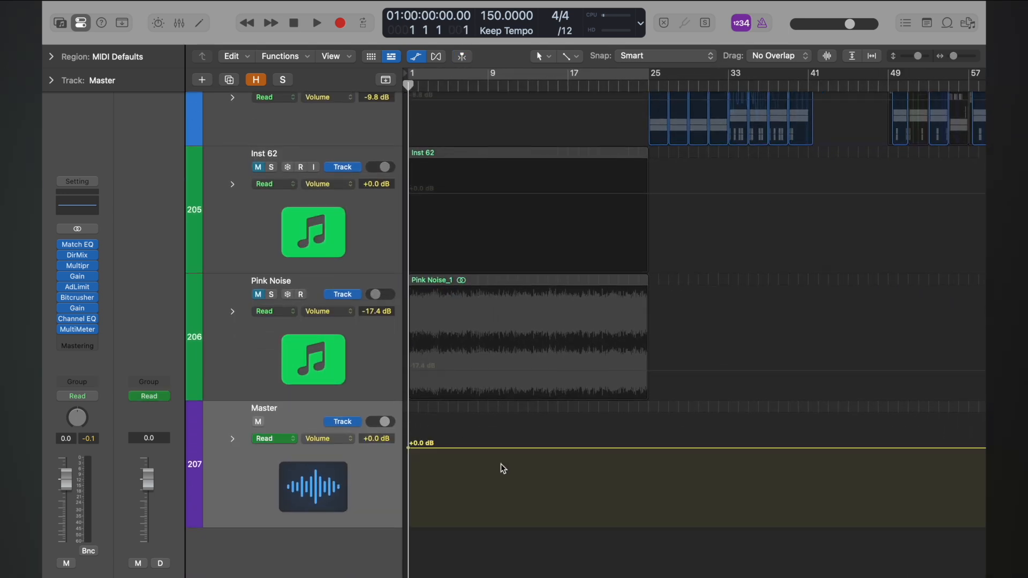
- Play the song briefly from about bar 21 to audition the section before the drop
scroll(501, 468, right, 2)
scroll(502, 468, right, 4)
scroll(502, 469, down, 3)
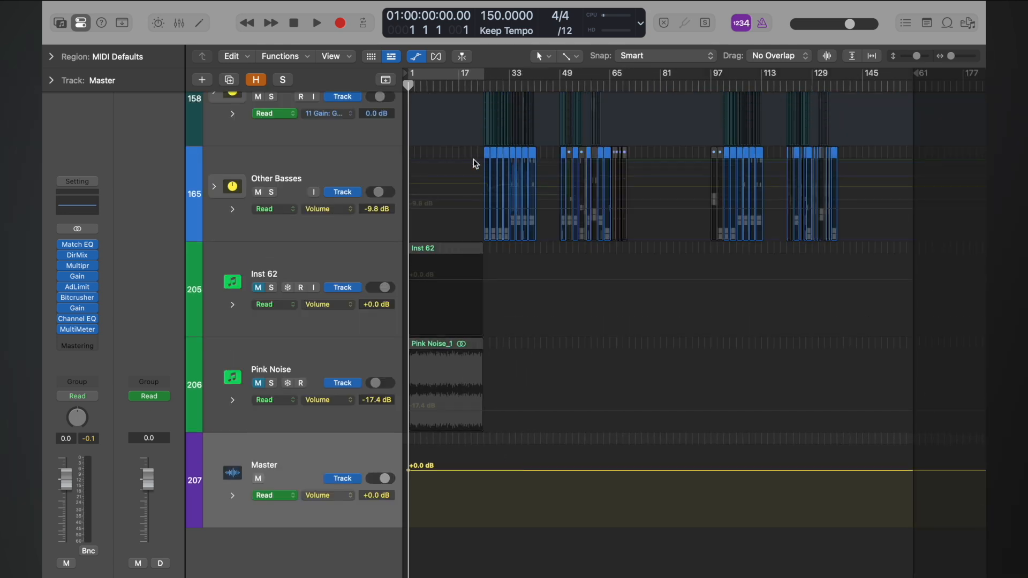
double_click(470, 85)
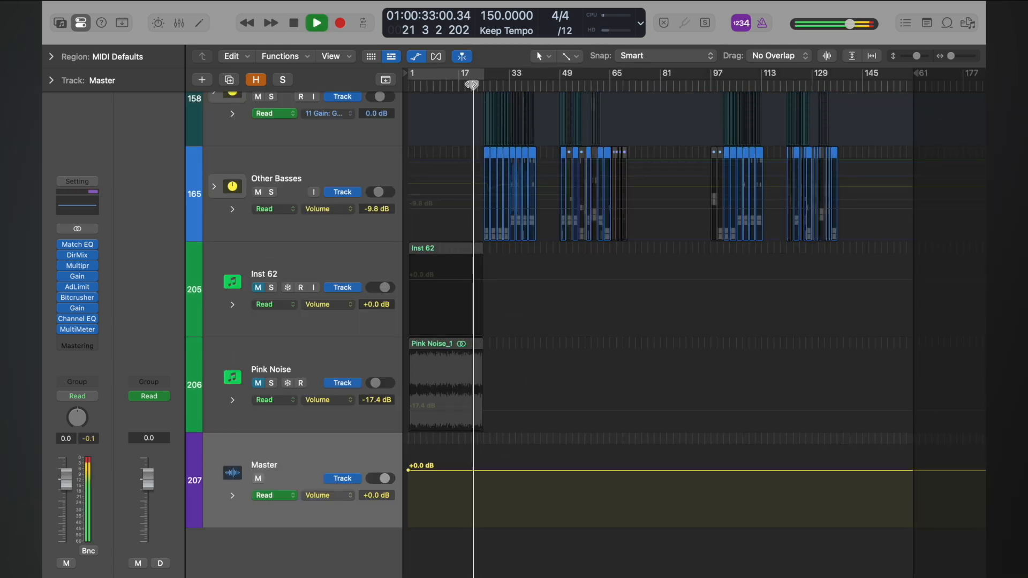
key(space)
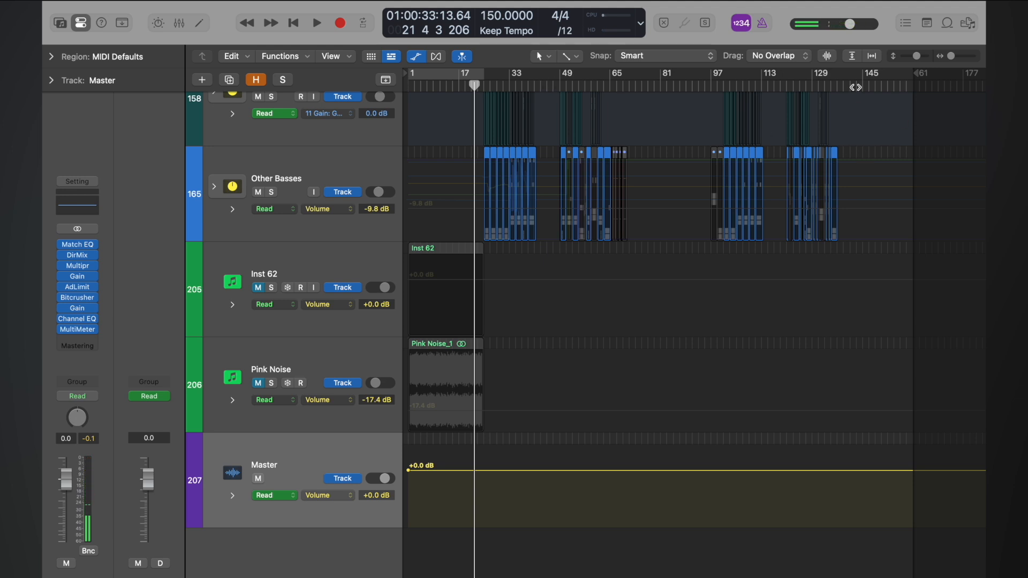
- Play the song briefly from bar 25 to audition the start of the drop
scroll(493, 402, up, 8)
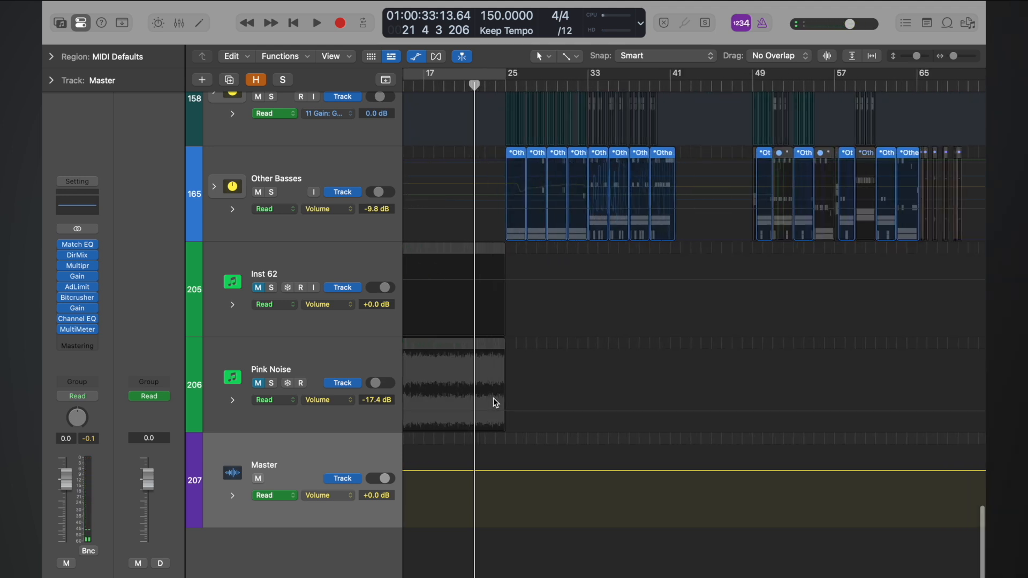
scroll(493, 402, left, 3)
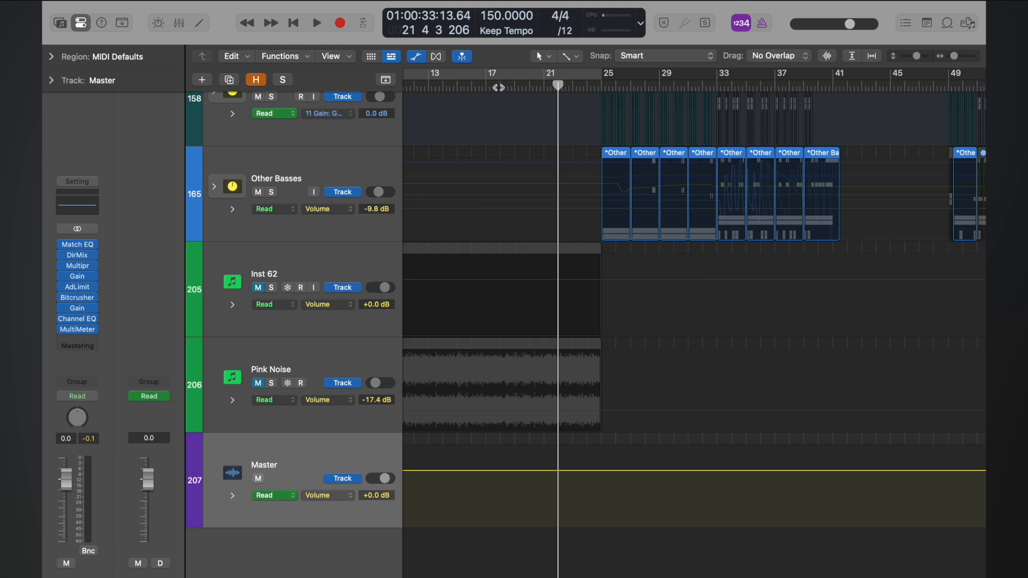
click(600, 85)
key(space)
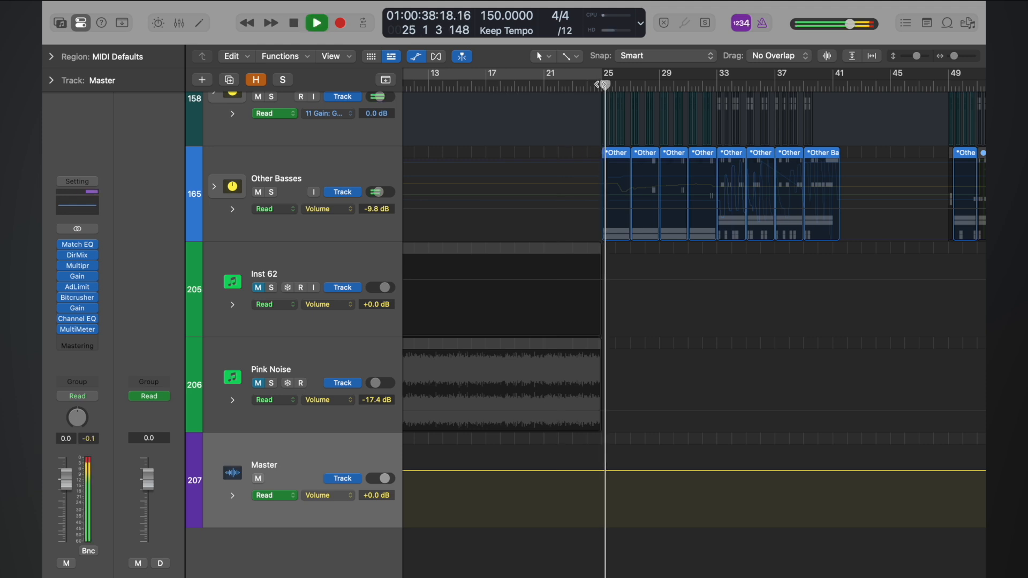
key(space)
- Place the playhead at bar 21 and add a 0.0 dB volume point there on the Master automation
drag(610, 84, 544, 85)
scroll(563, 138, up, 5)
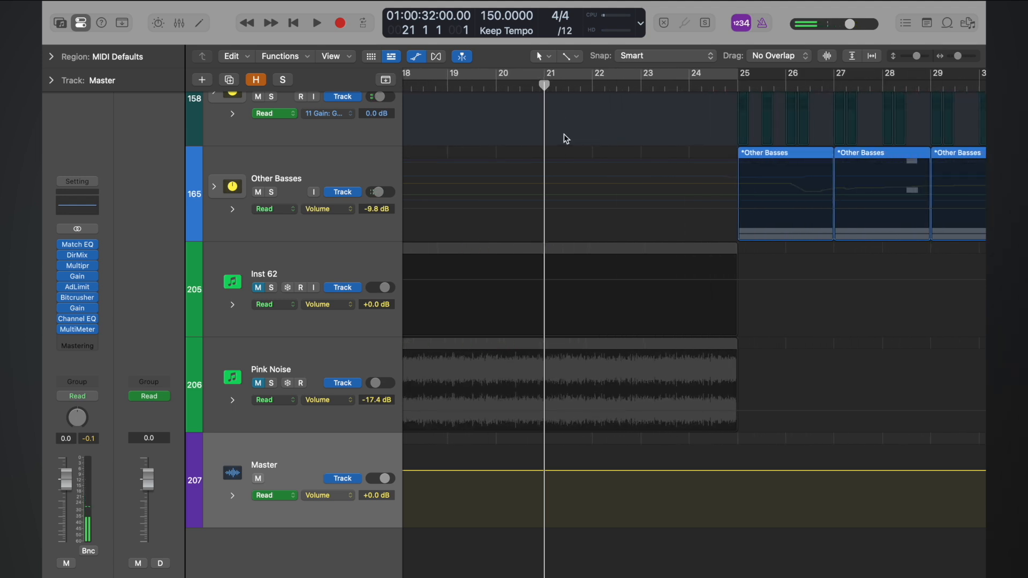
scroll(547, 475, up, 6)
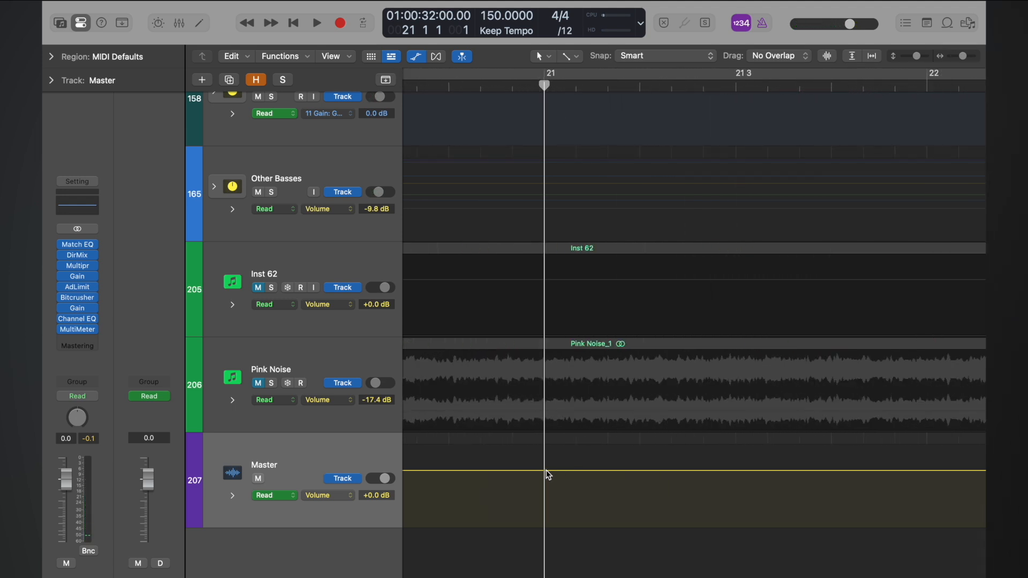
scroll(550, 488, down, 5)
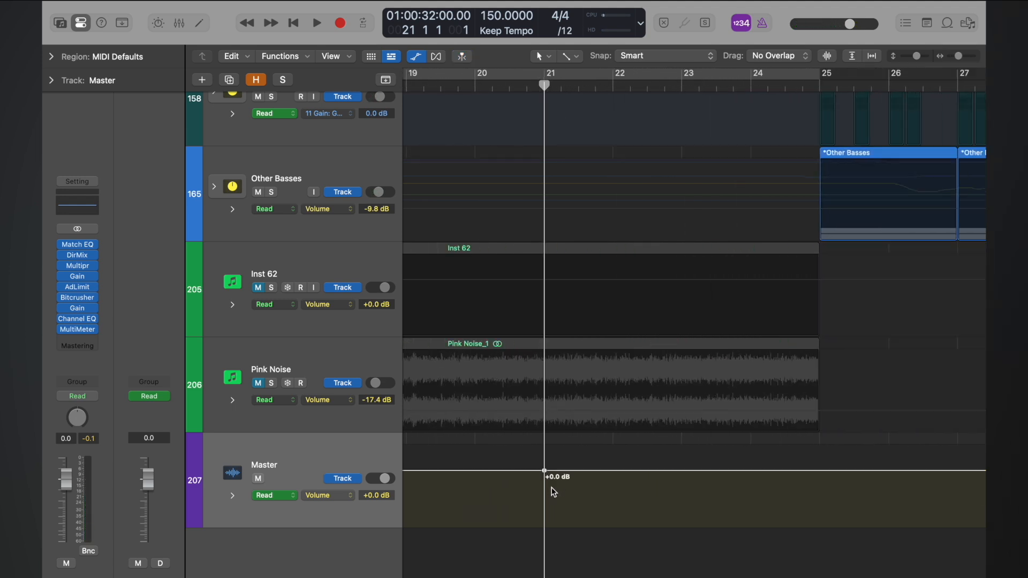
- Move the playhead to bar 25 and add a 0.0 dB volume point there on the Master automation
drag(546, 89, 702, 103)
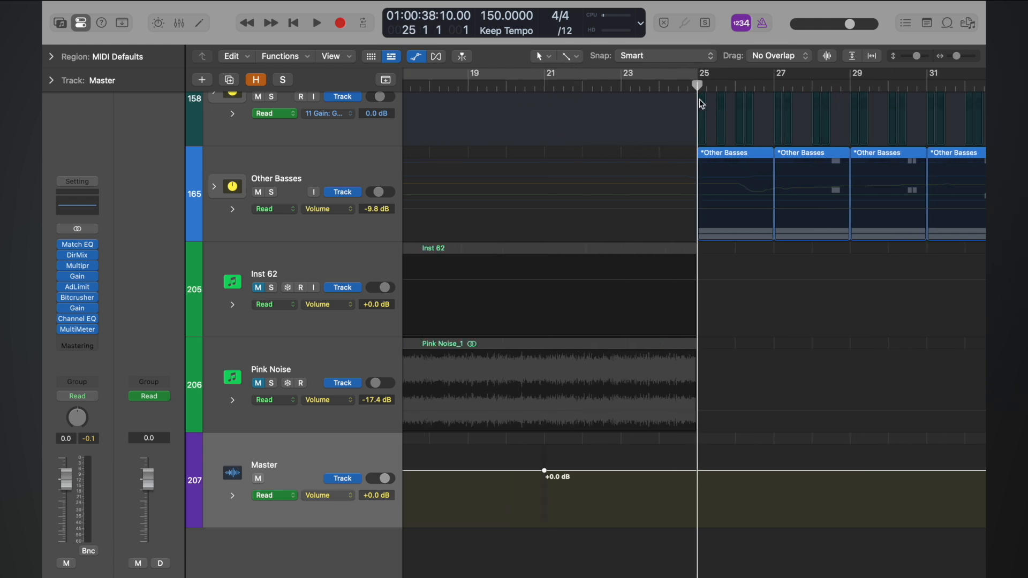
scroll(700, 475, up, 6)
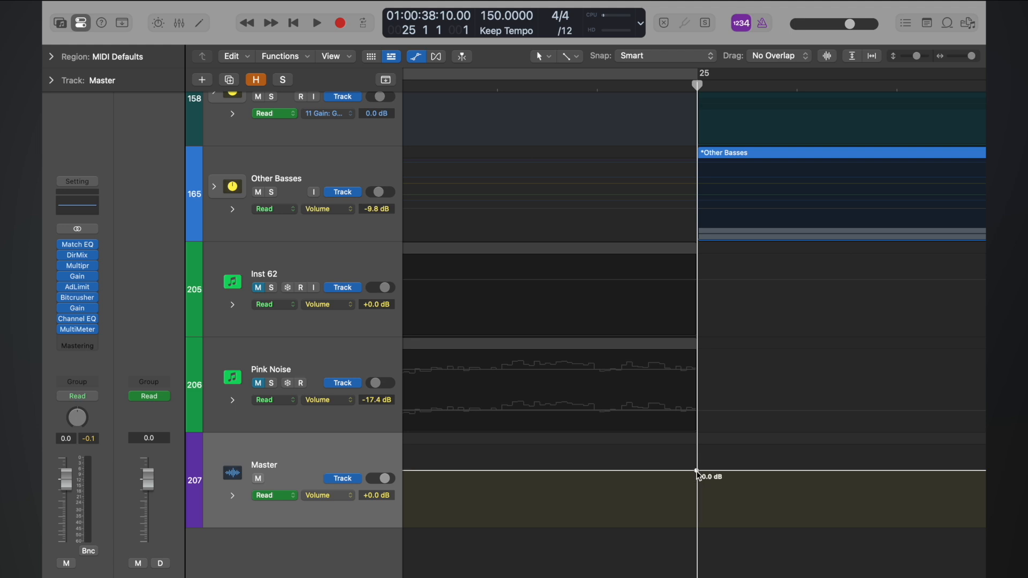
drag(697, 472, 697, 472)
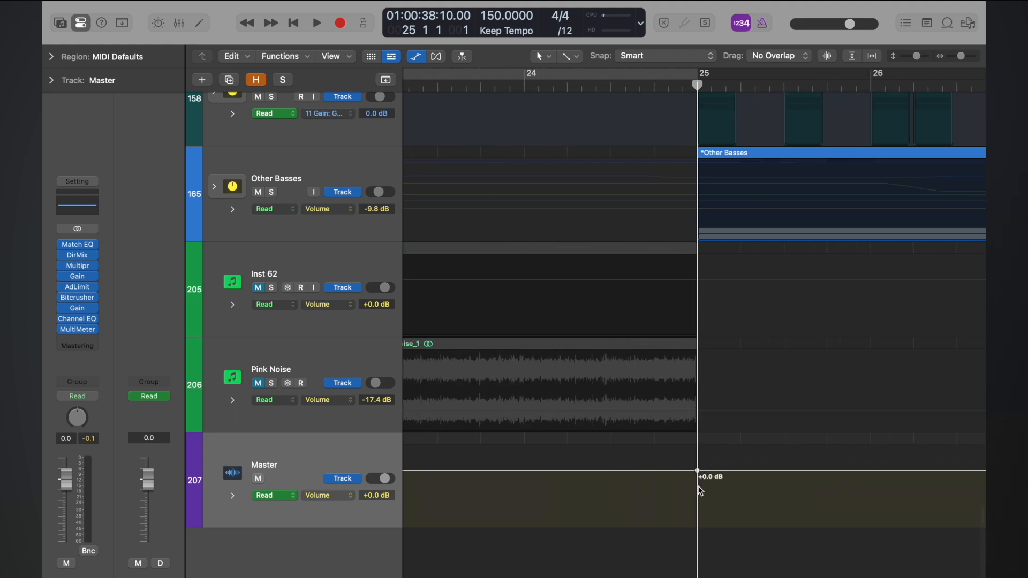
- Add another volume point on the Master automation between bars 24 and 25, shortly before the bar 25 point
key(super+Left)
key(super+Left)
key(super+Left)
key(super+Left)
key(super+Left)
key(super+Left)
key(super+Right)
key(super+Right)
key(super+Right)
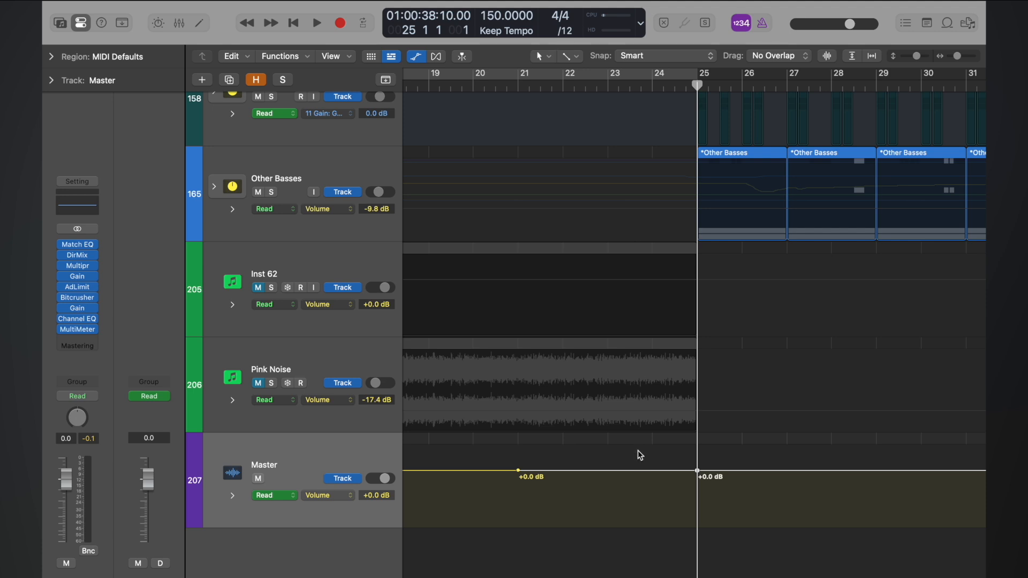
click(673, 471)
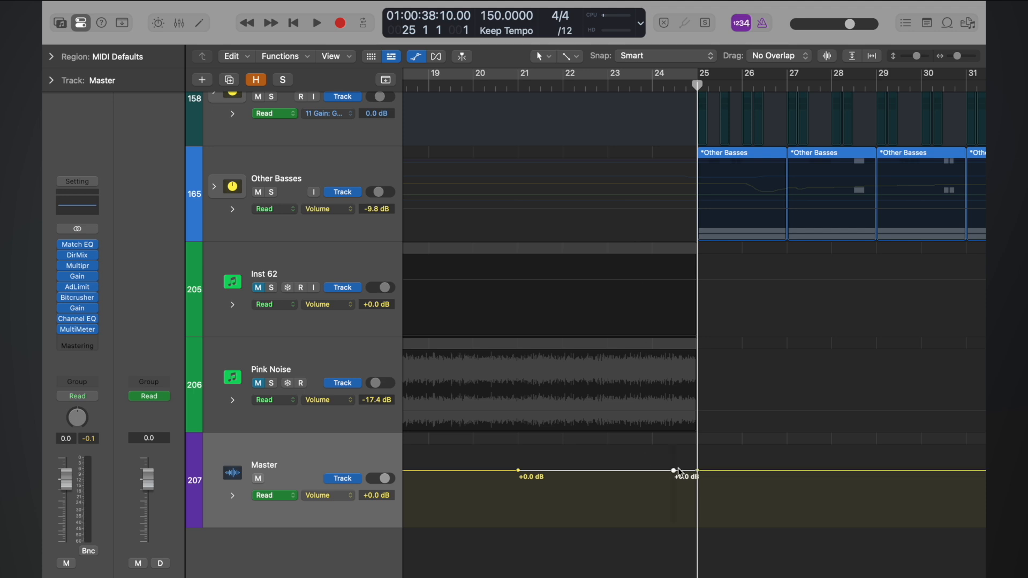
- Move the newest Master volume point forward until it sits just before the bar 25 point
drag(673, 474, 694, 476)
key(super+Right)
key(super+Right)
key(super+Right)
key(super+Right)
scroll(696, 480, up, 10)
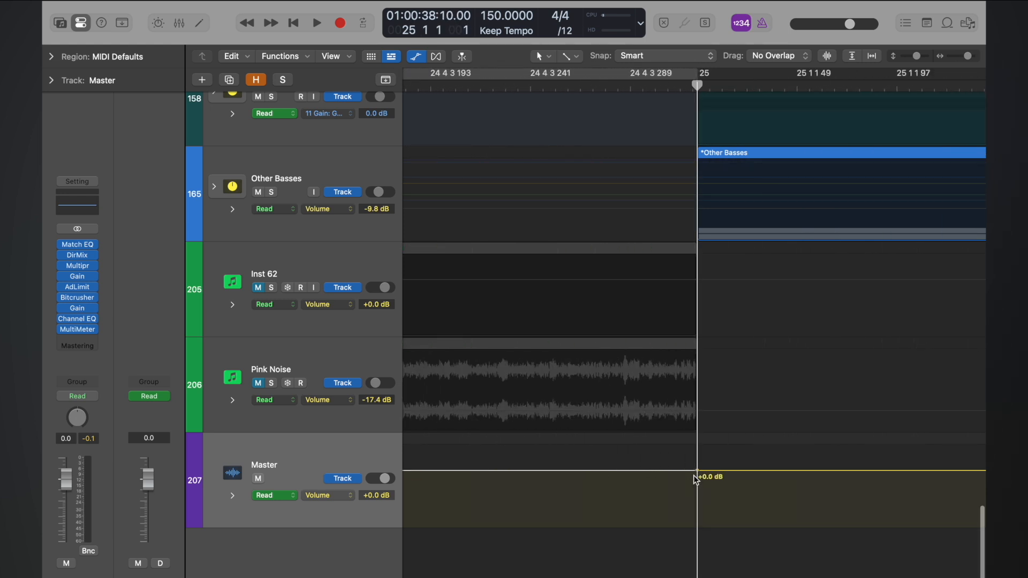
scroll(696, 480, down, 6)
drag(617, 470, 690, 475)
scroll(691, 477, up, 3)
scroll(690, 475, up, 3)
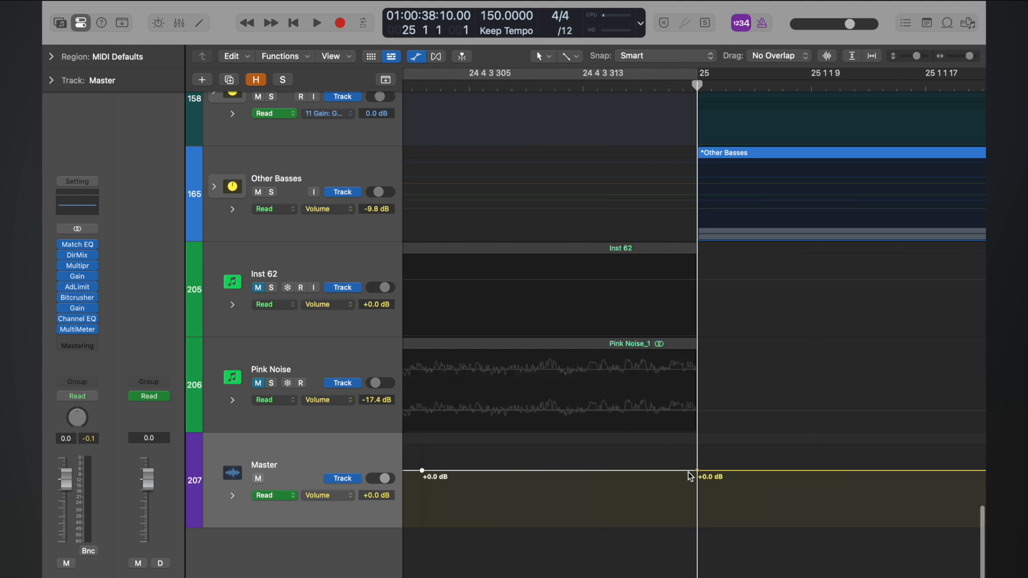
drag(423, 473, 674, 472)
key(super+z)
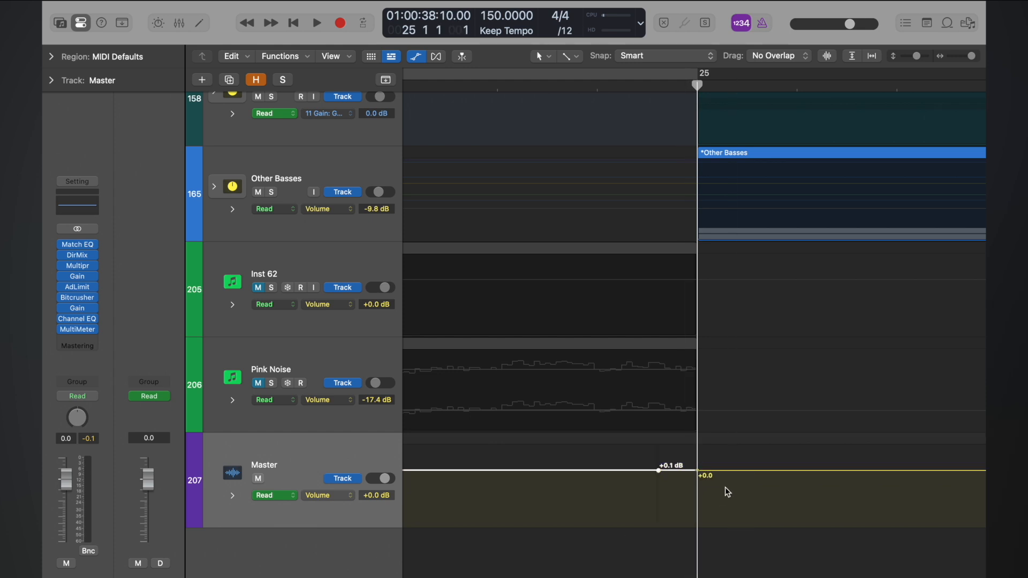
- Lower the point just before bar 25 to -1.5 dB and align it exactly with bar 25, directly below the 0.0 dB point
drag(659, 470, 659, 475)
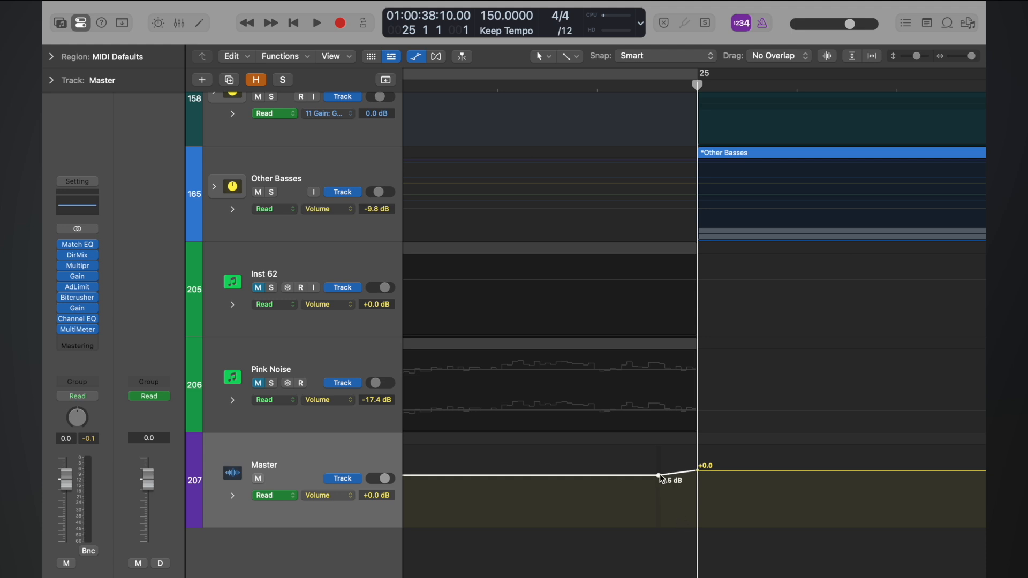
key(z)
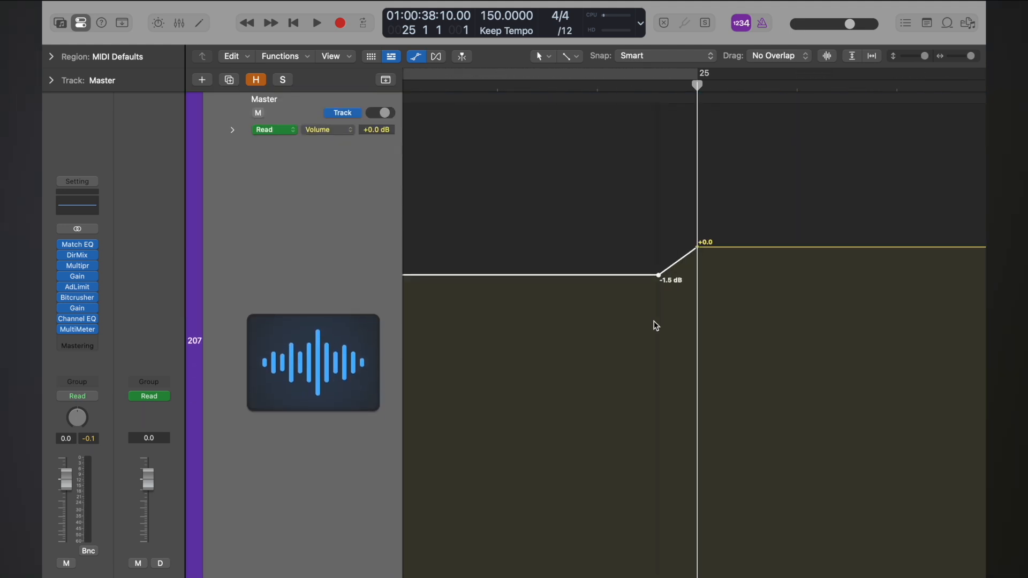
drag(659, 278, 697, 278)
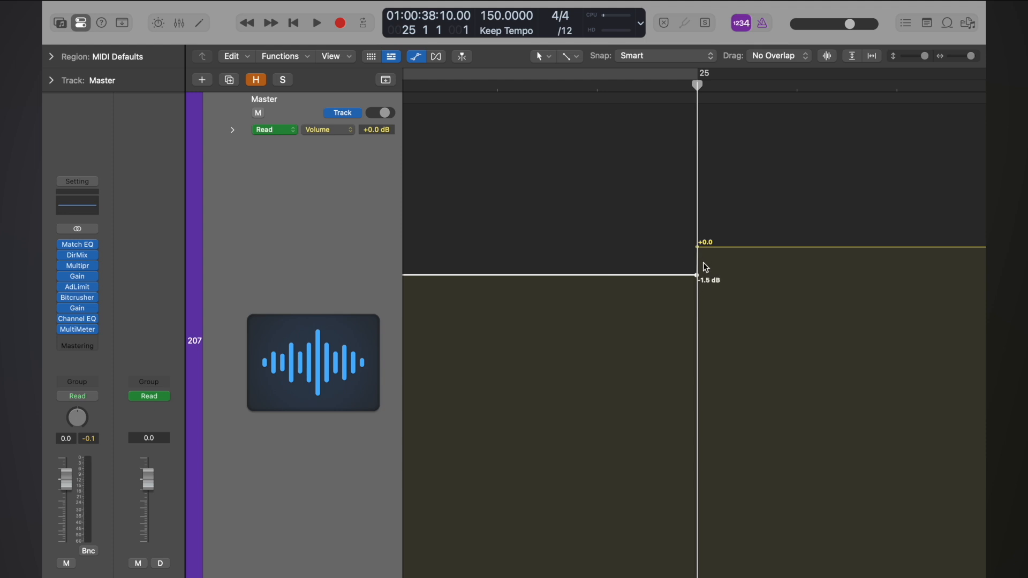
scroll(704, 263, down, 10)
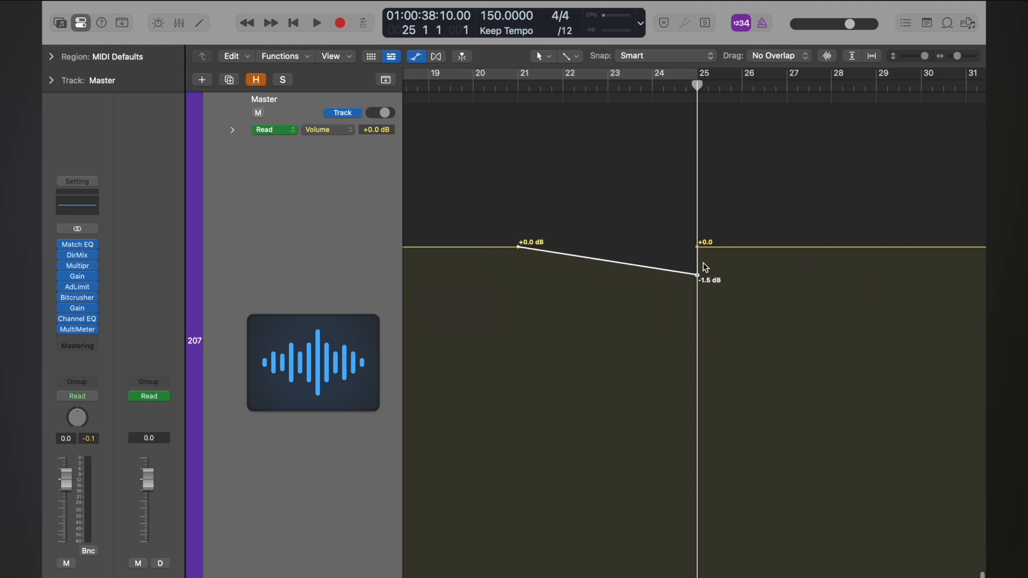
- Scrub the playhead through the Master volume ramp from bar 21 to bar 25 to examine the gradual drop
drag(509, 88, 575, 86)
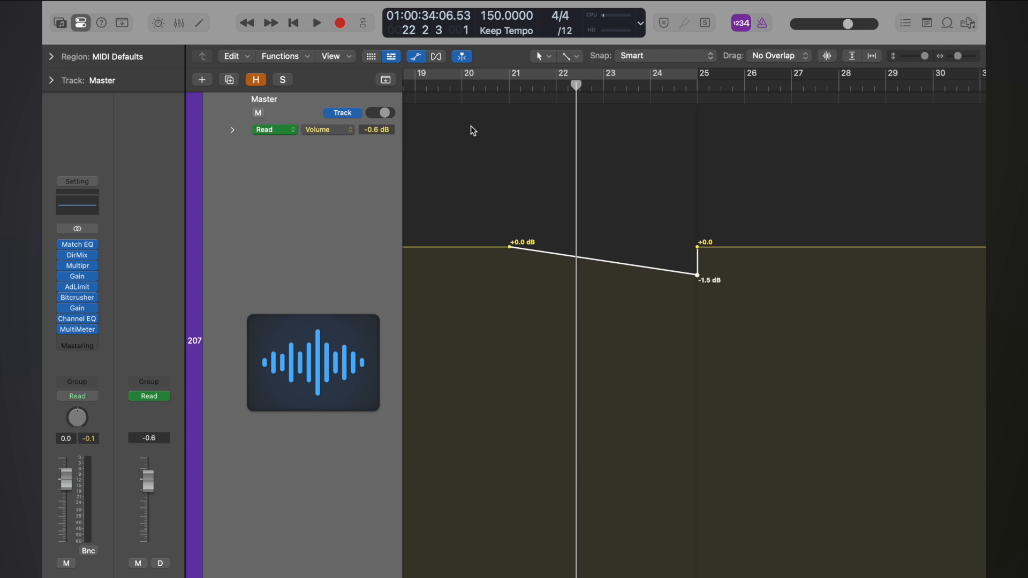
drag(523, 85, 699, 85)
click(522, 85)
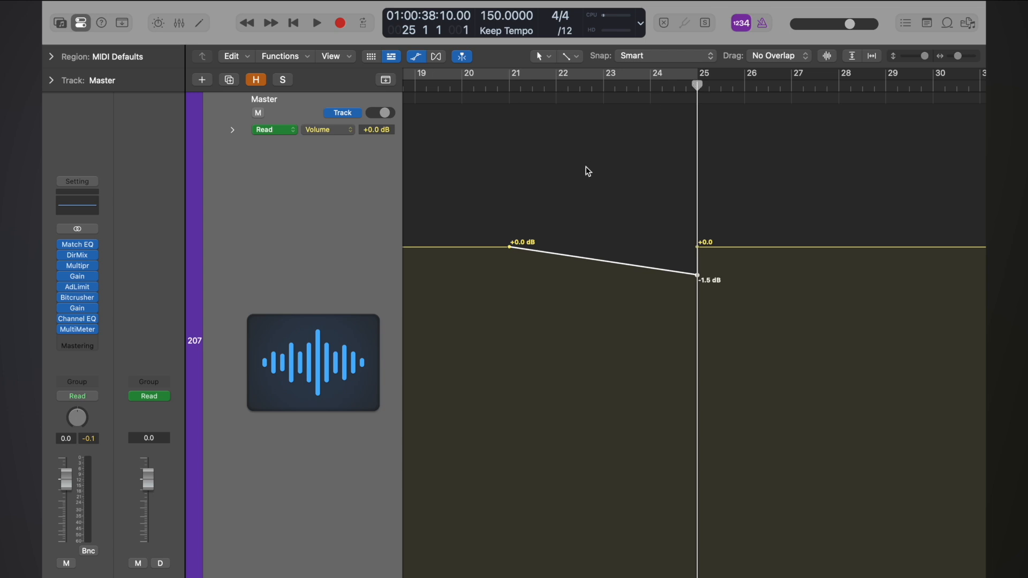
scroll(706, 235, left, 3)
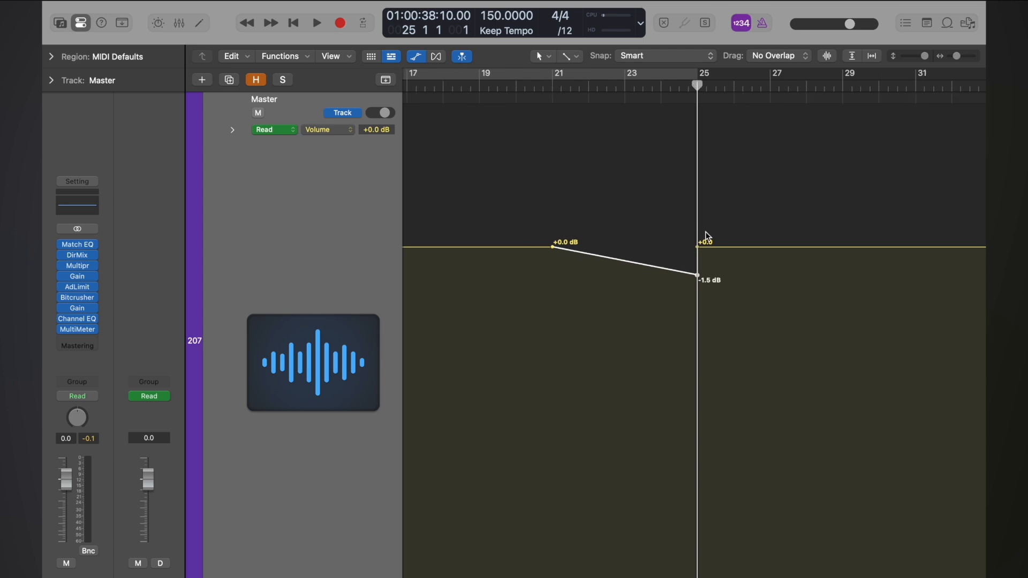
- Play the song from about bar 17 through the bar 25 drop to judge the Master volume ramp by ear
click(477, 84)
key(space)
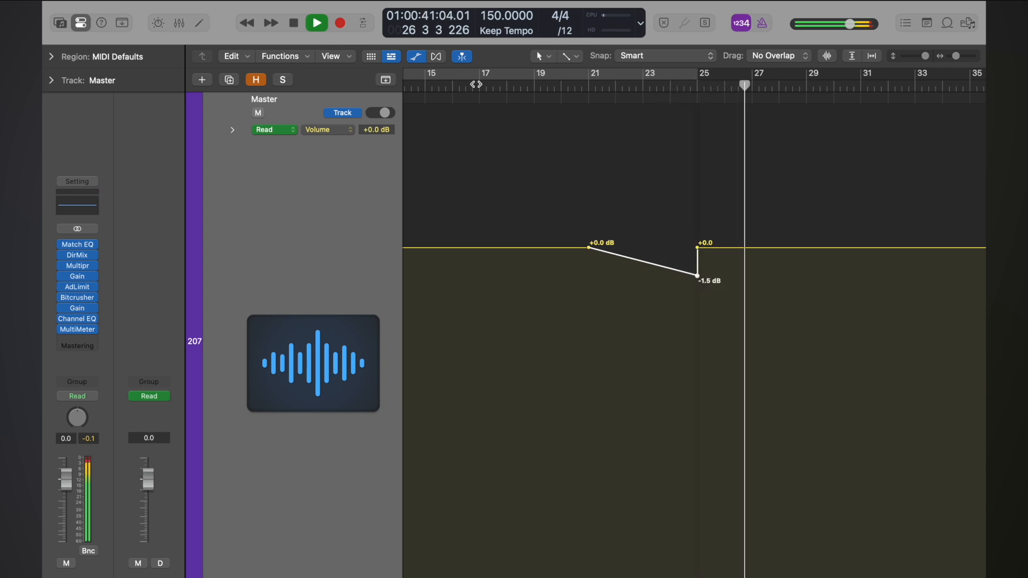
key(space)
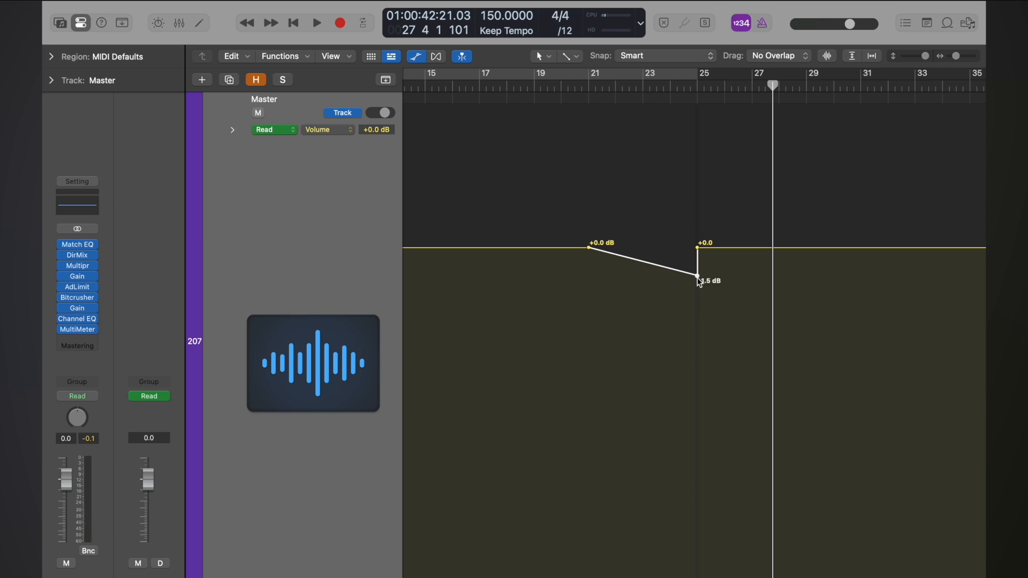
- Raise the lower Master volume point at bar 25 to -1.2 dB and start playback from bar 17
drag(698, 276, 698, 270)
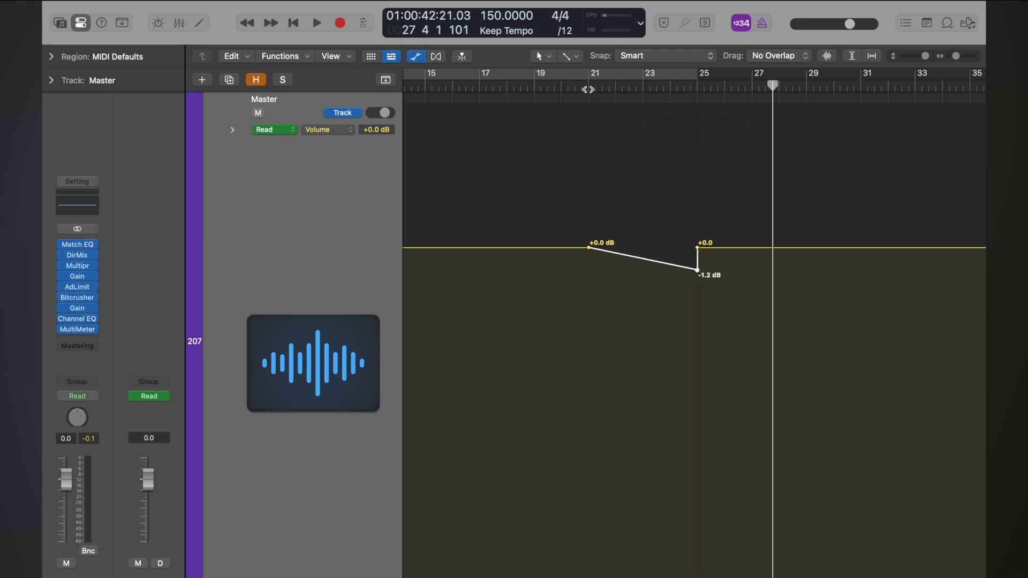
double_click(483, 84)
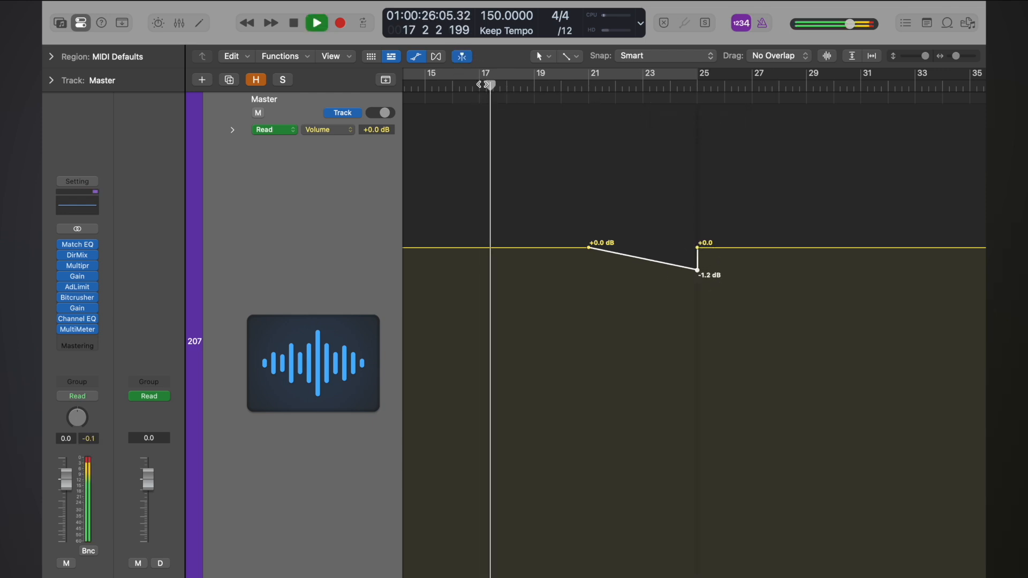
- Watch the Master's Channel EQ analyzer while the song plays through the bar 25 drop, and close the plug-in after stopping playback
click(81, 319)
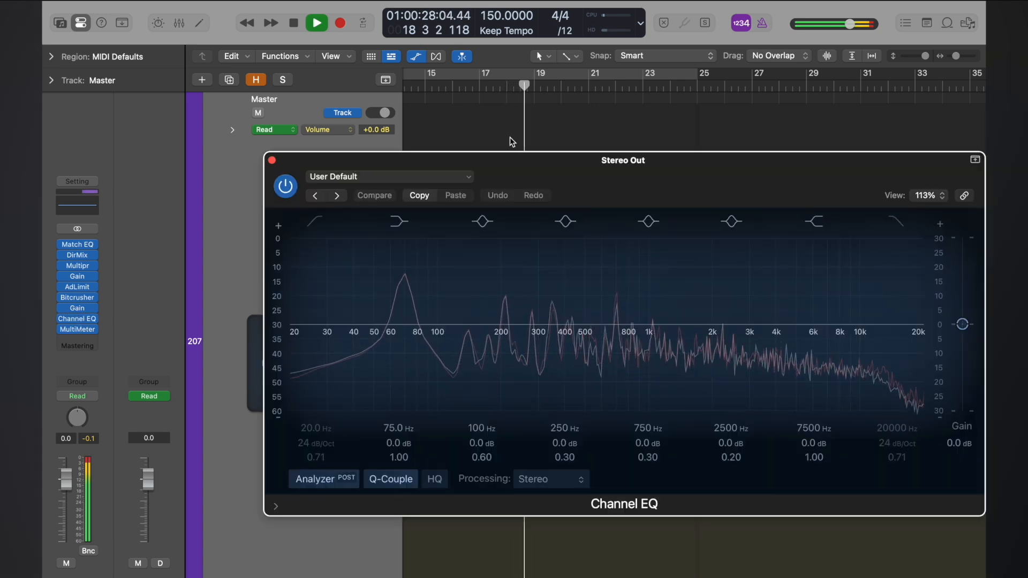
drag(531, 169, 371, 85)
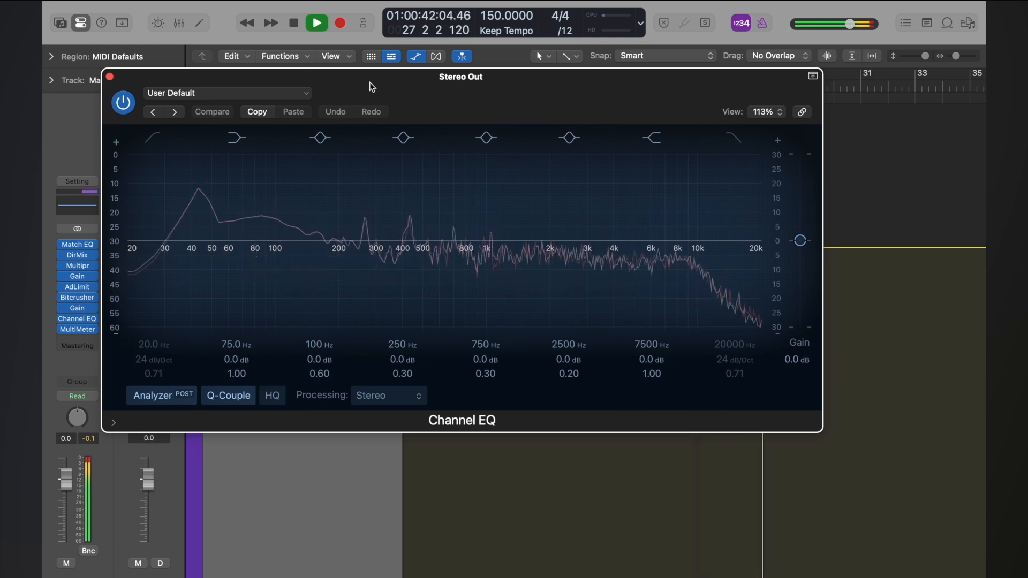
key(space)
click(109, 77)
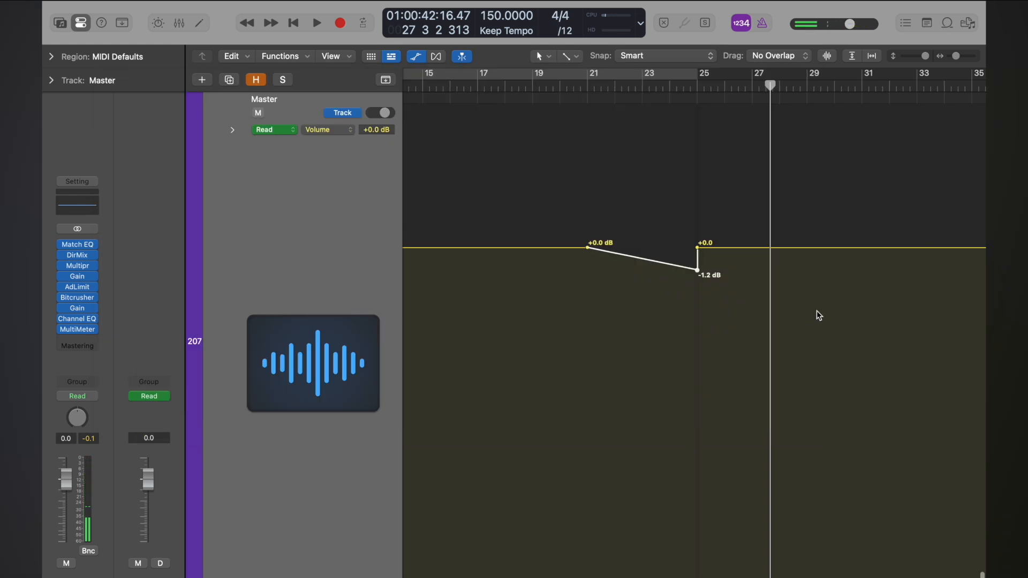
- Audition the song from around bars 32 and 41 onward to locate where the second drop begins
key(z)
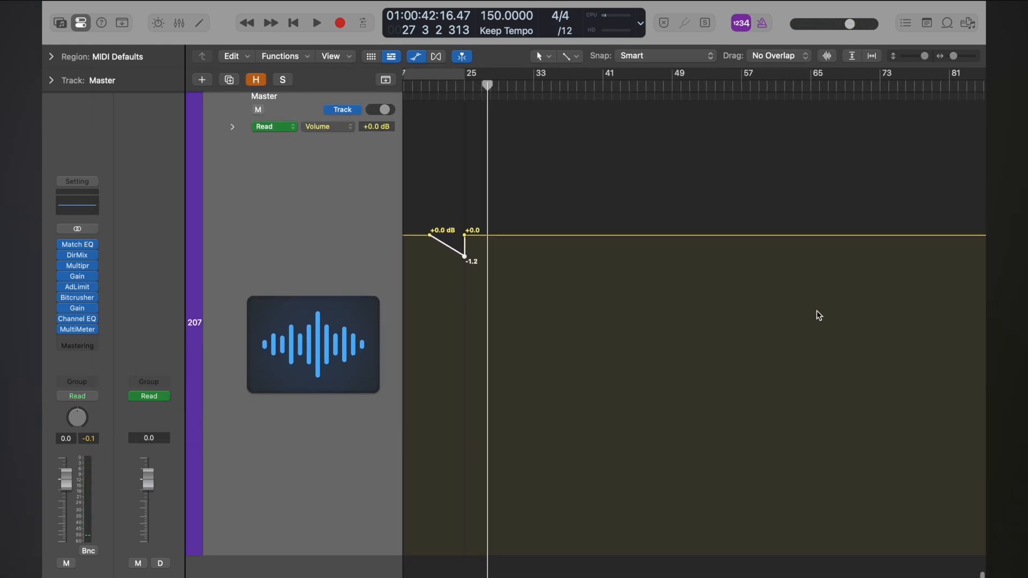
scroll(817, 311, down, 3)
scroll(817, 310, left, 3)
scroll(817, 310, up, 5)
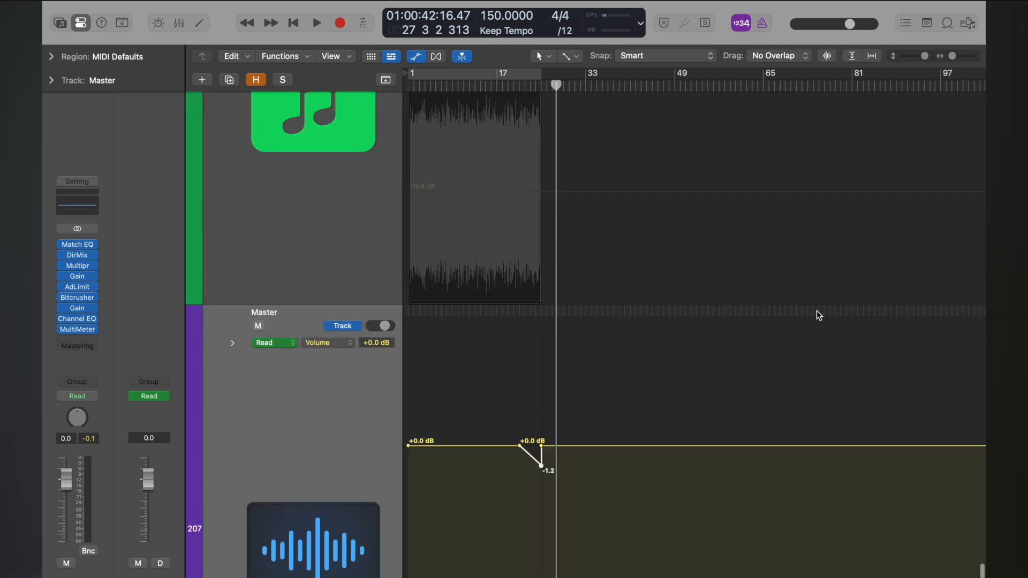
click(581, 85)
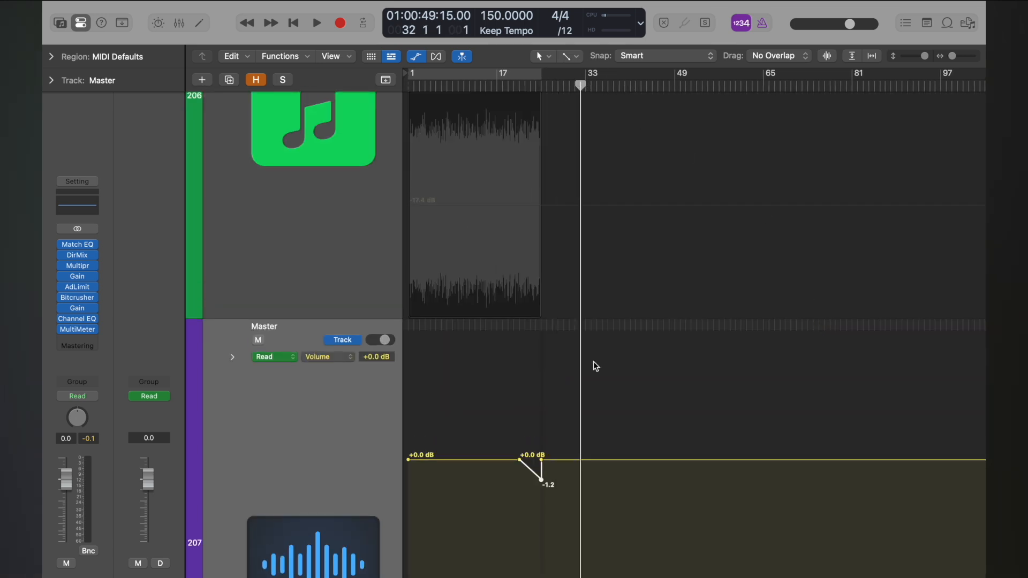
key(super+Right)
key(super+Right)
key(space)
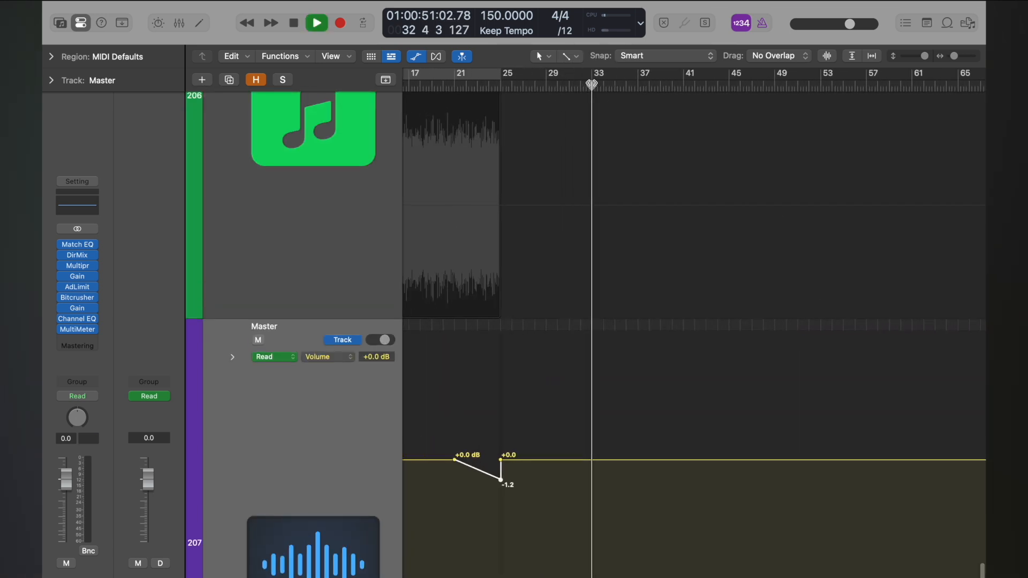
click(683, 84)
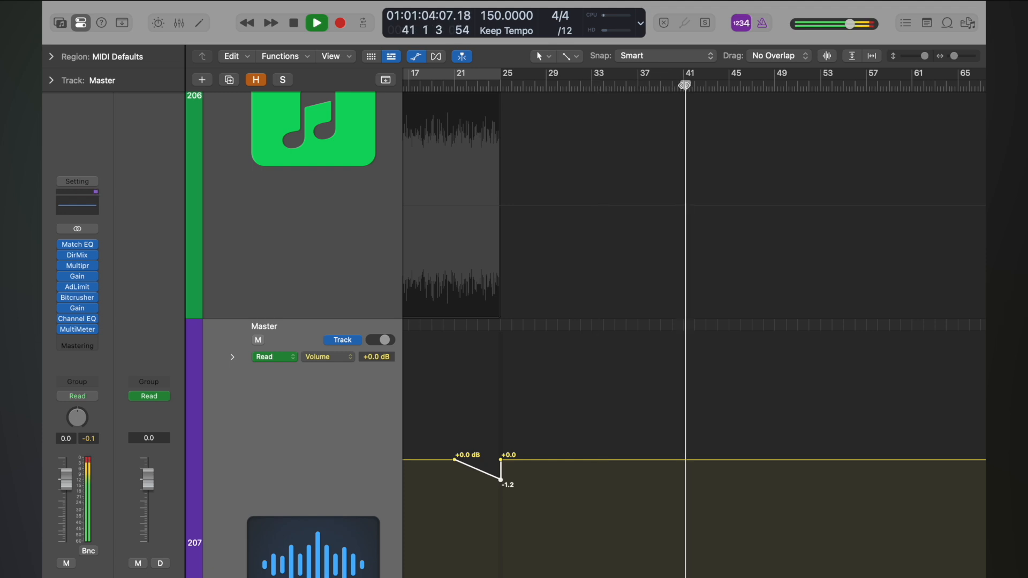
click(684, 85)
key(space)
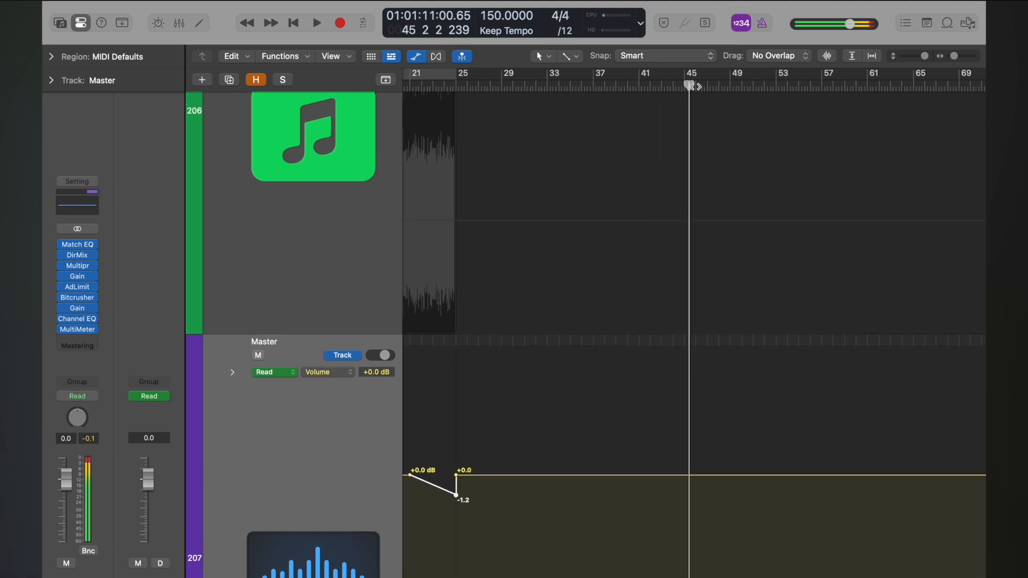
- Check the start of the second drop by ear and park the playhead exactly at bar 49
click(731, 84)
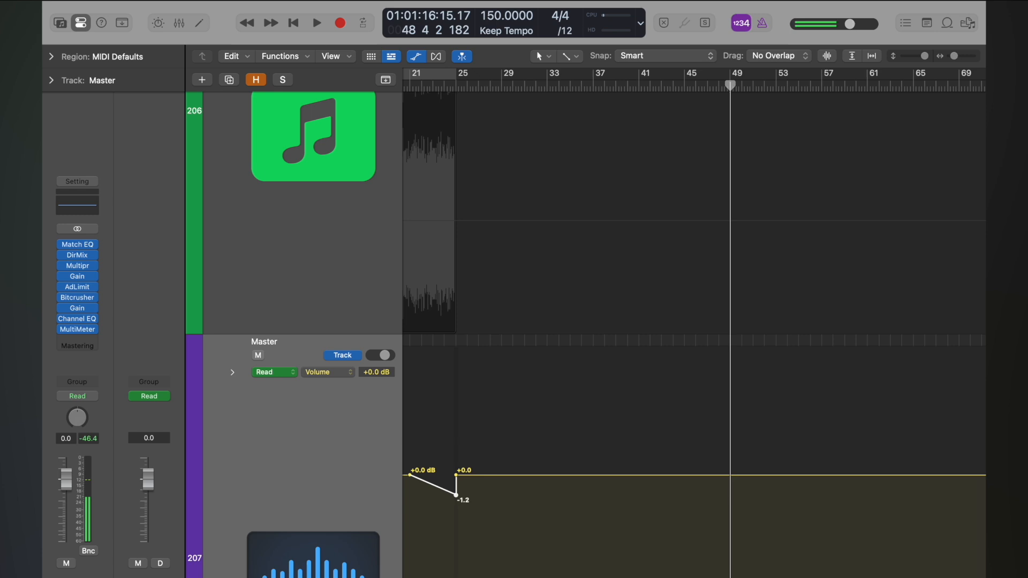
key(space)
key(space)
drag(737, 86, 730, 84)
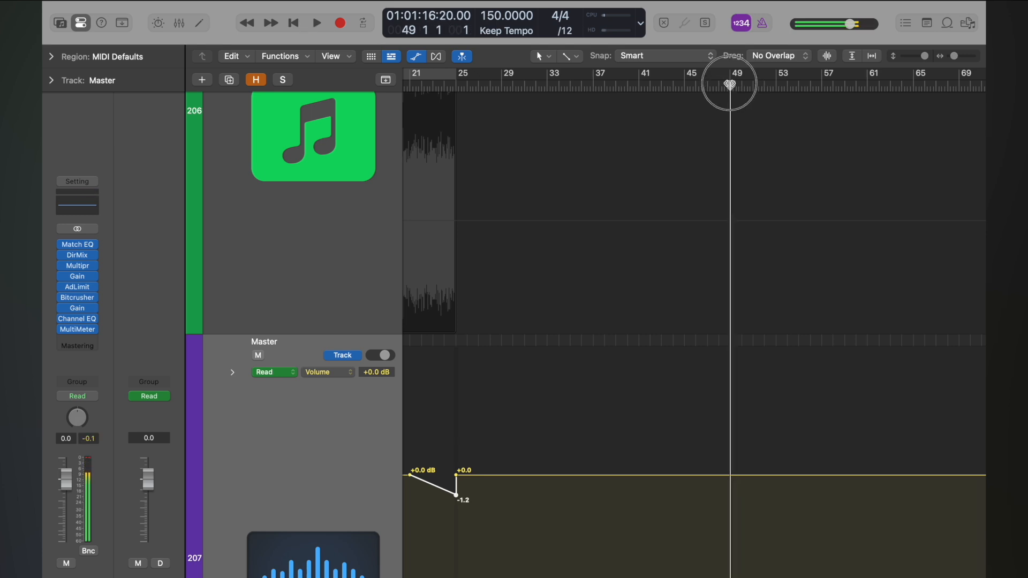
- Add a 0.0 dB volume point on the Master automation line exactly at bar 49
key(super+Right)
key(super+Right)
key(super+Right)
key(super+Right)
key(super+Right)
key(super+Right)
key(super+Left)
key(super+Left)
key(super+Left)
key(super+Left)
key(super+Left)
key(super+Left)
key(super+Left)
key(super+Left)
key(super+Left)
key(super+Left)
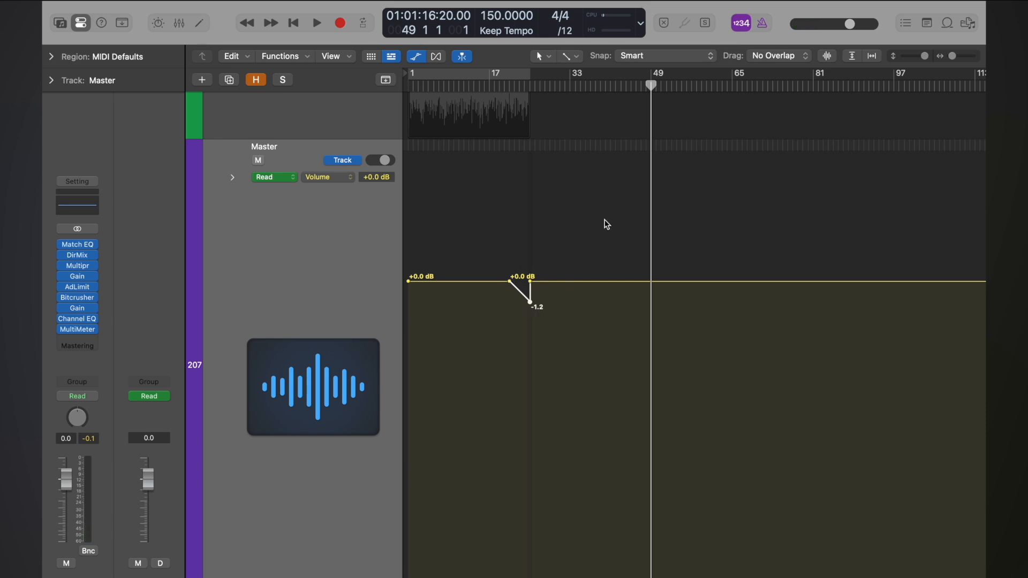
key(super+Right)
key(super+Right)
key(super+Right)
key(super+Right)
key(super+Right)
key(super+Right)
key(super+Right)
key(super+Right)
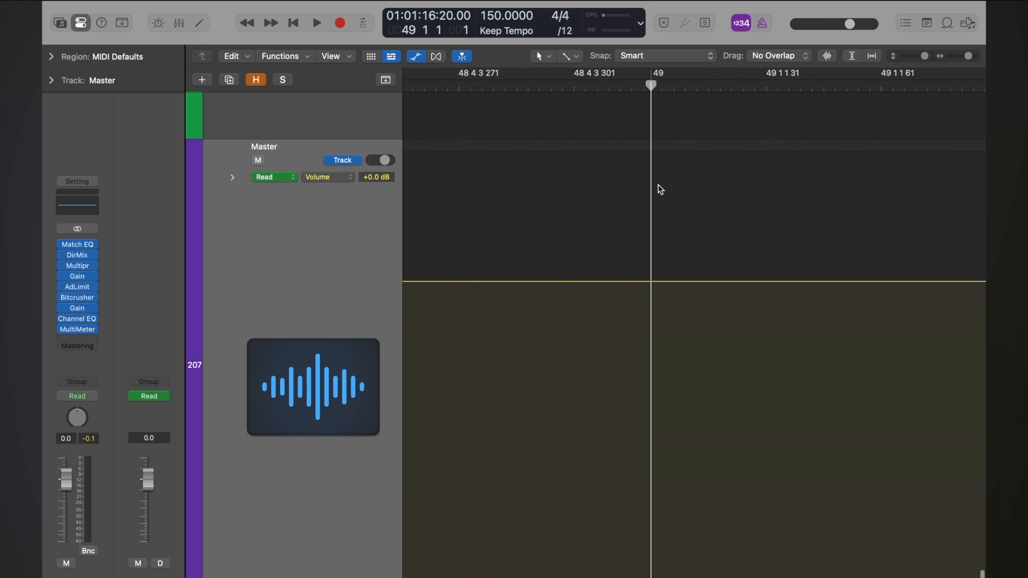
click(651, 281)
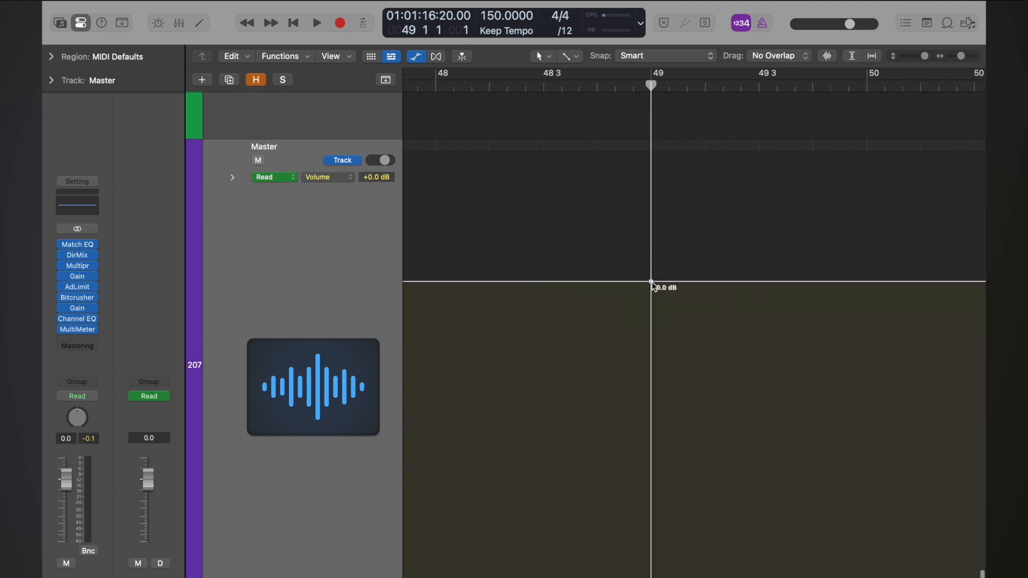
- Move the playhead to bar 45 and add a 0.0 dB volume point there on the Master automation line
scroll(651, 282, down, 5)
scroll(651, 282, up, 5)
scroll(652, 282, left, 3)
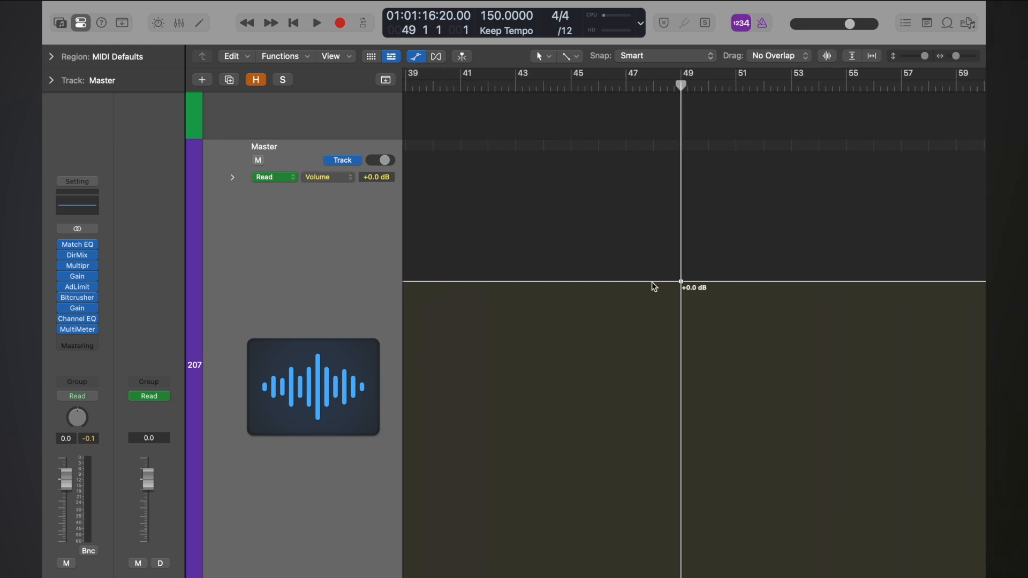
scroll(652, 282, up, 2)
click(513, 85)
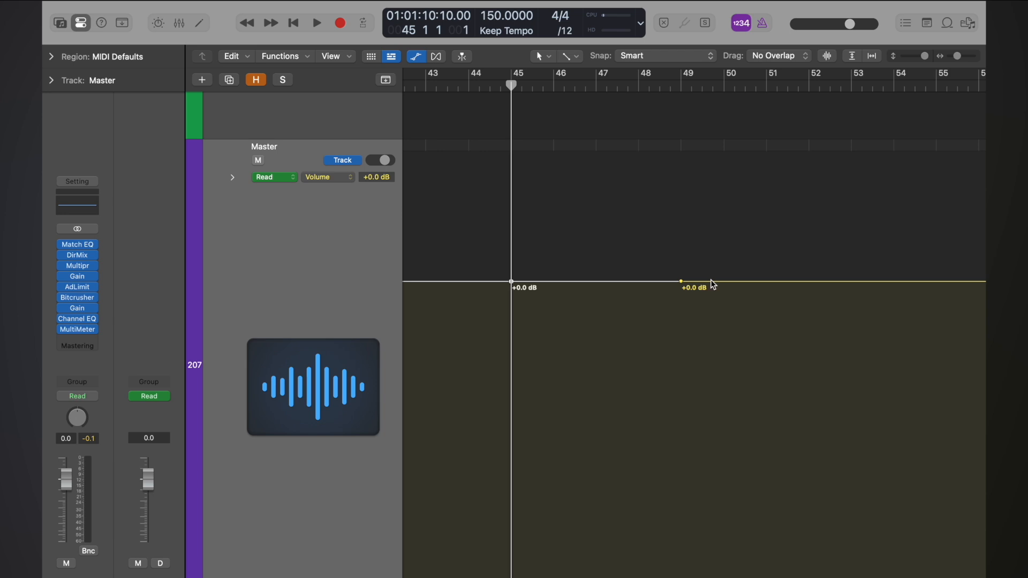
- Add a volume point just before bar 49, lower it to -1.2 dB and align it directly below the bar 49 point
scroll(674, 286, up, 2)
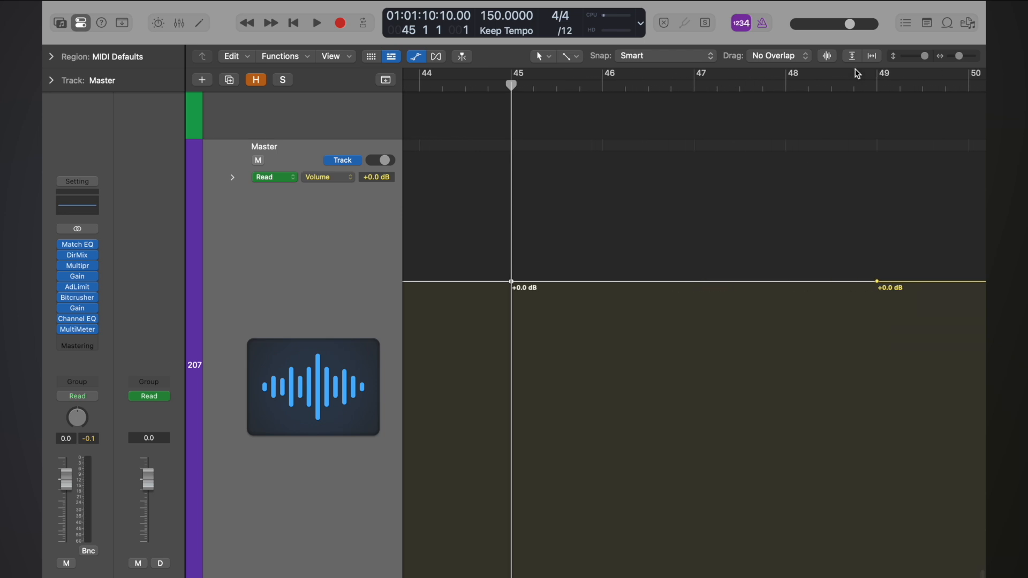
click(877, 84)
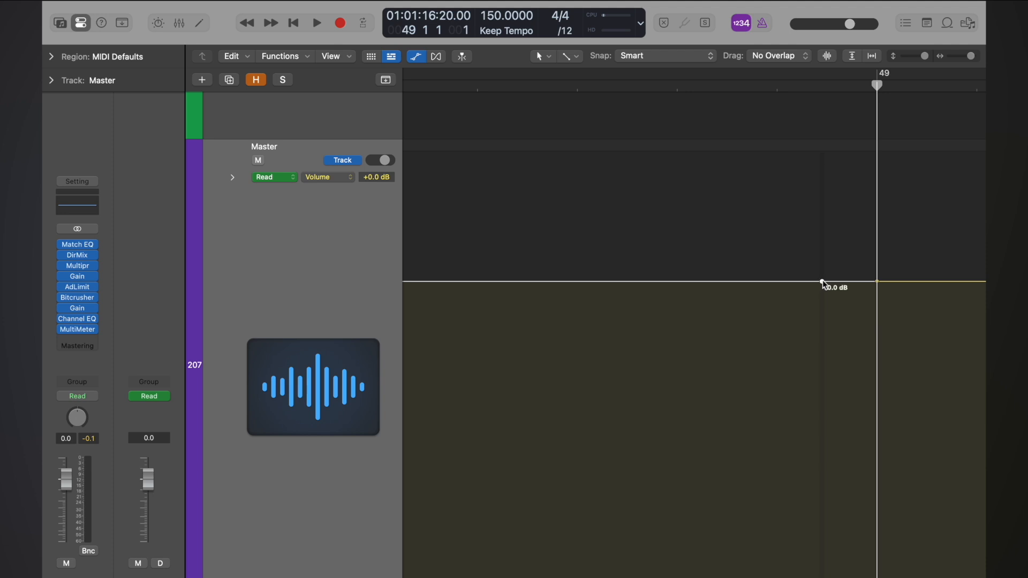
drag(822, 282, 878, 302)
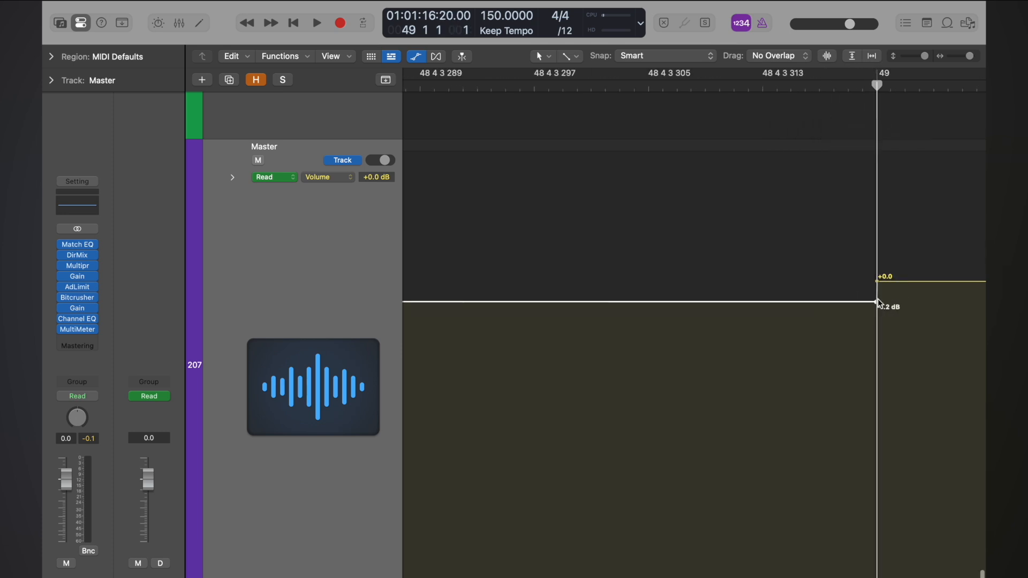
scroll(878, 301, down, 15)
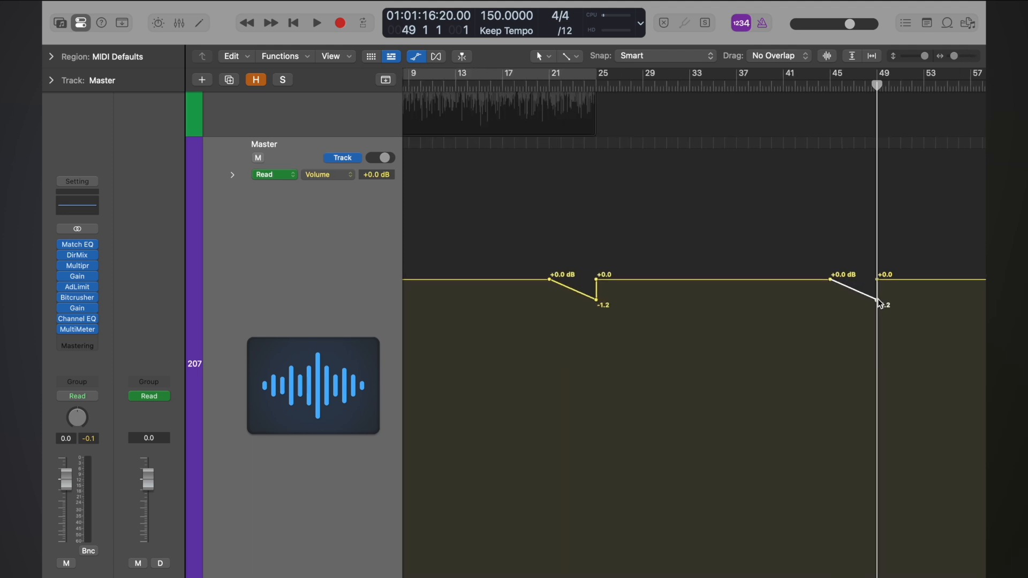
- Play the song from about bar 41 through the bar 49 drop to judge the second volume ramp
click(786, 84)
key(space)
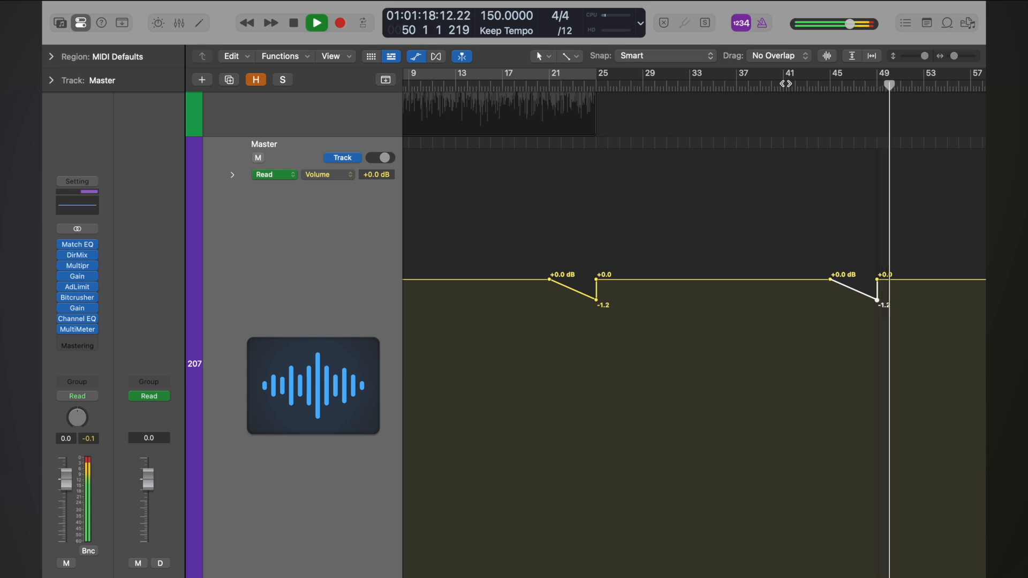
key(space)
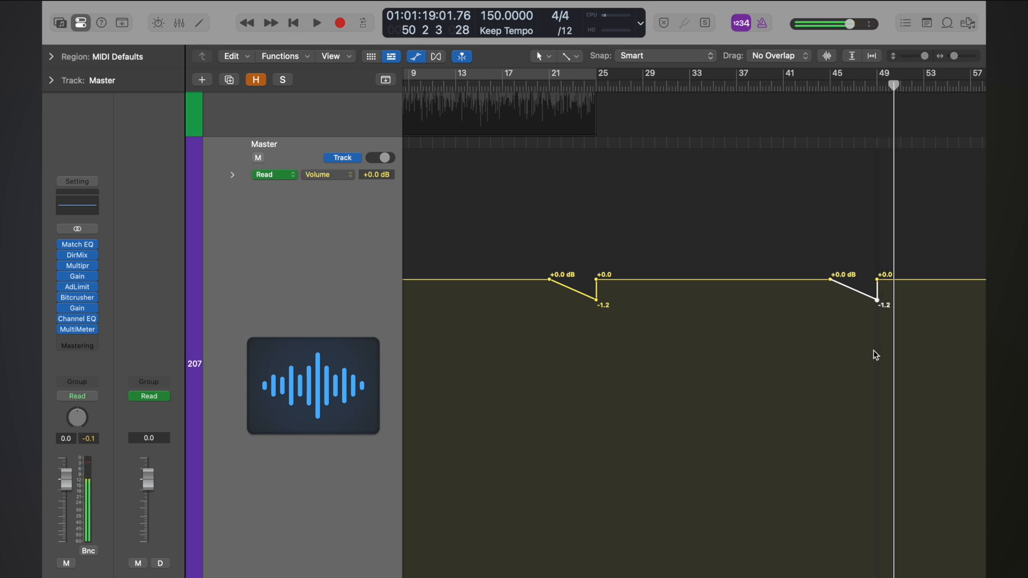
- Lower the dip point at bar 49 to -2.0 dB and play the ramp from just before bar 45 through the drop
scroll(872, 350, up, 6)
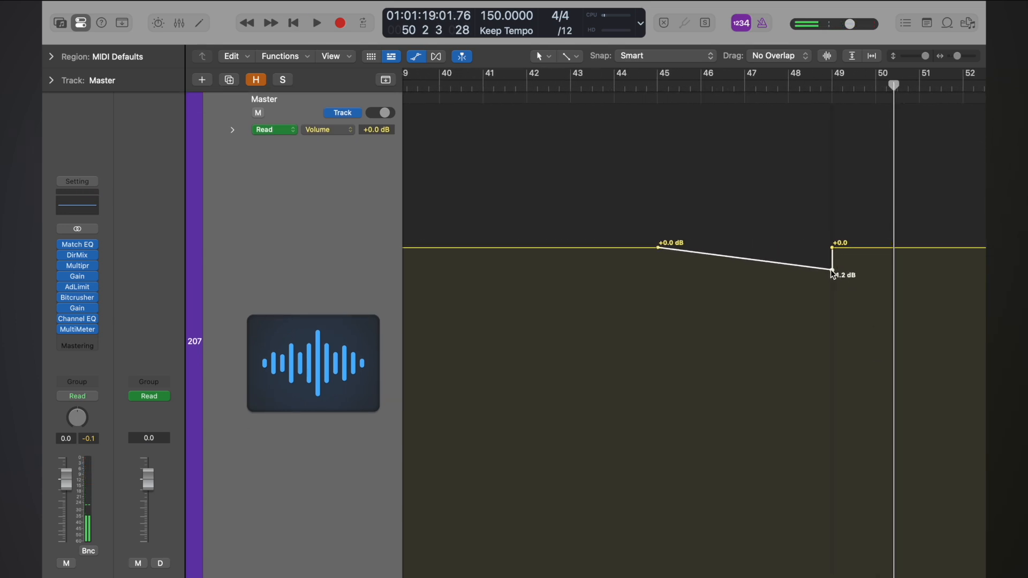
drag(832, 271, 832, 285)
click(652, 84)
key(space)
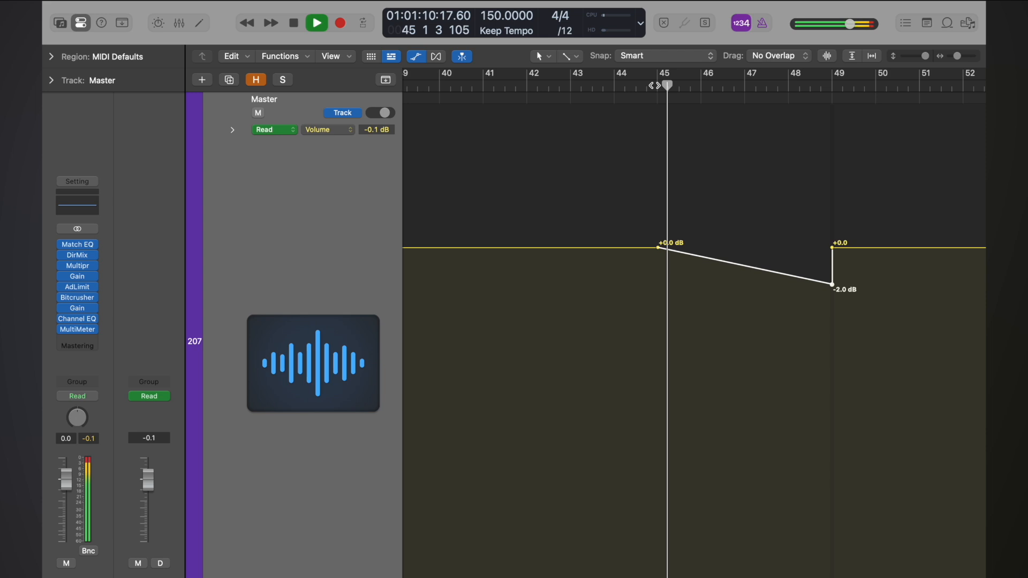
key(super+Left)
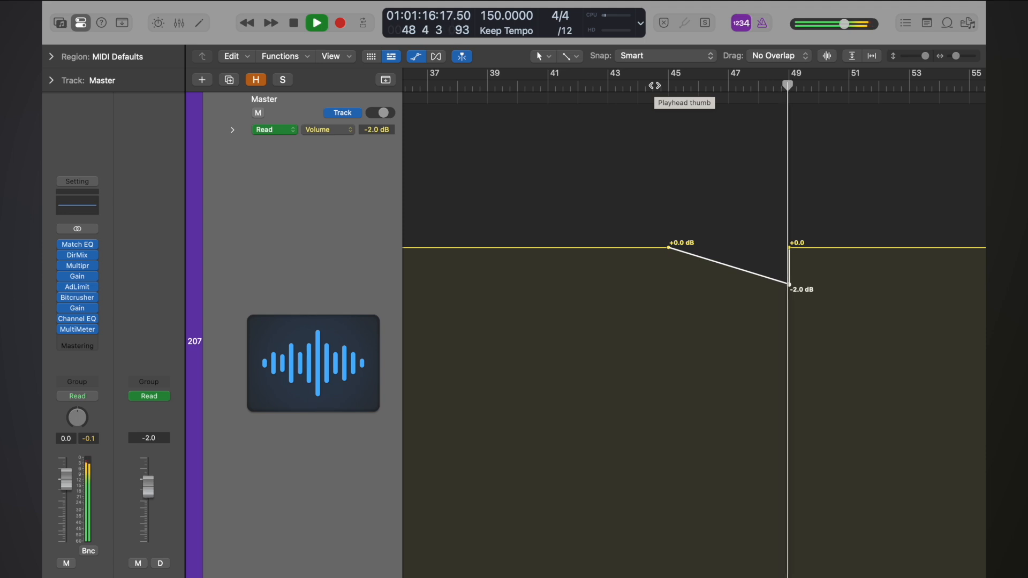
key(space)
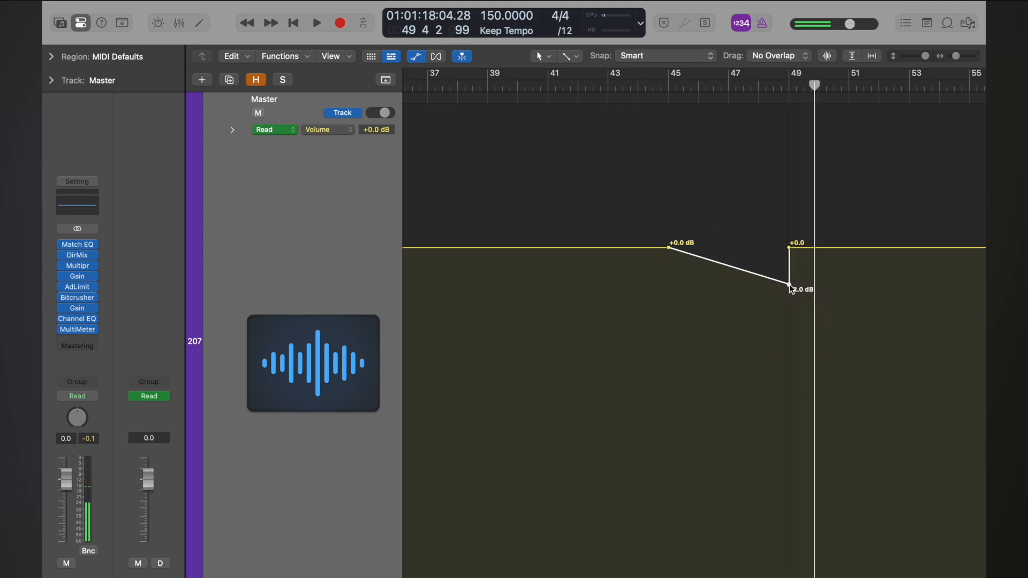
- Lower the dip point at bar 25 to -2.0 dB and play the ramp from just before bar 21 through the drop
scroll(747, 198, left, 10)
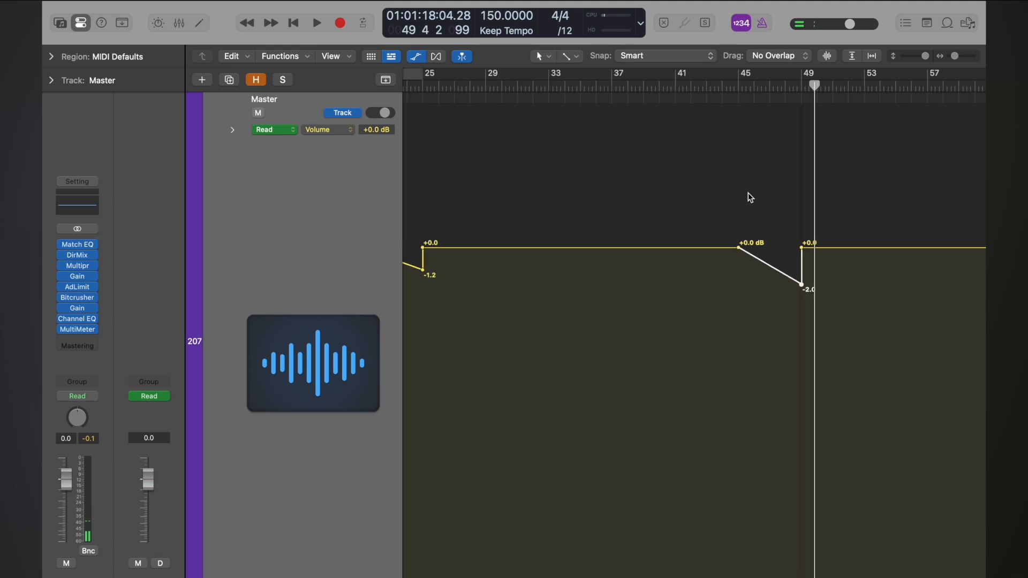
scroll(588, 262, left, 5)
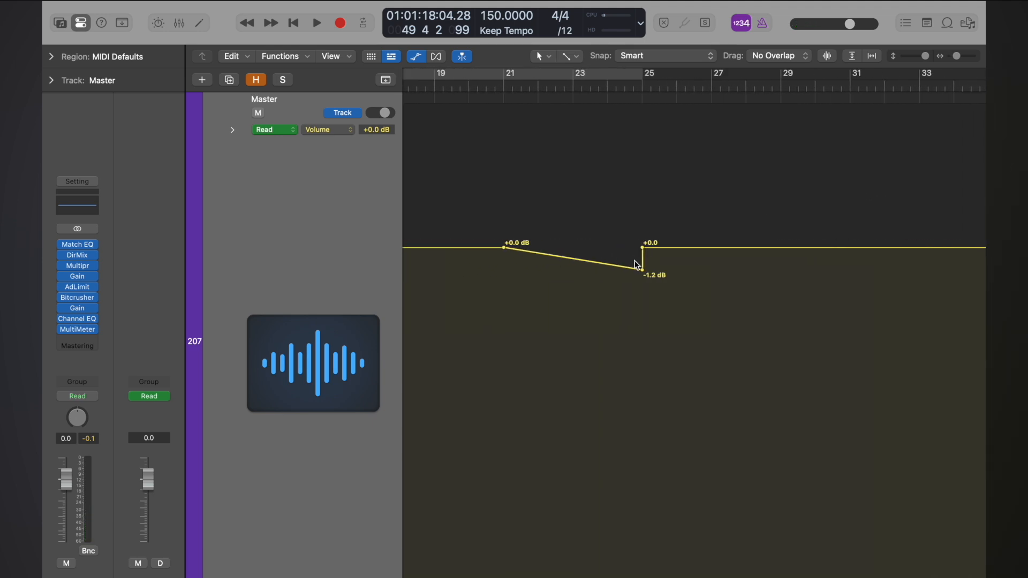
drag(642, 271, 642, 285)
click(500, 86)
key(space)
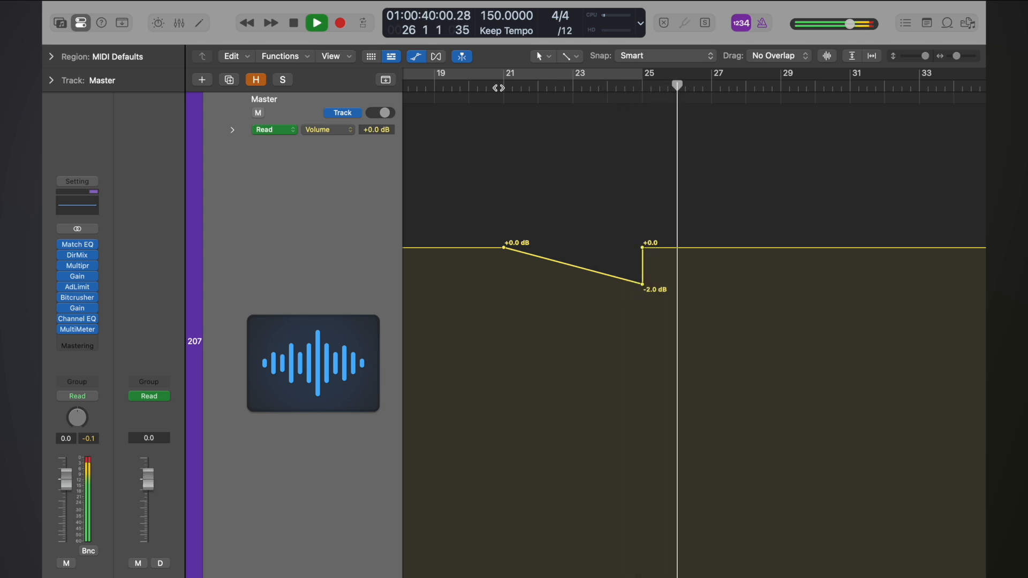
click(606, 89)
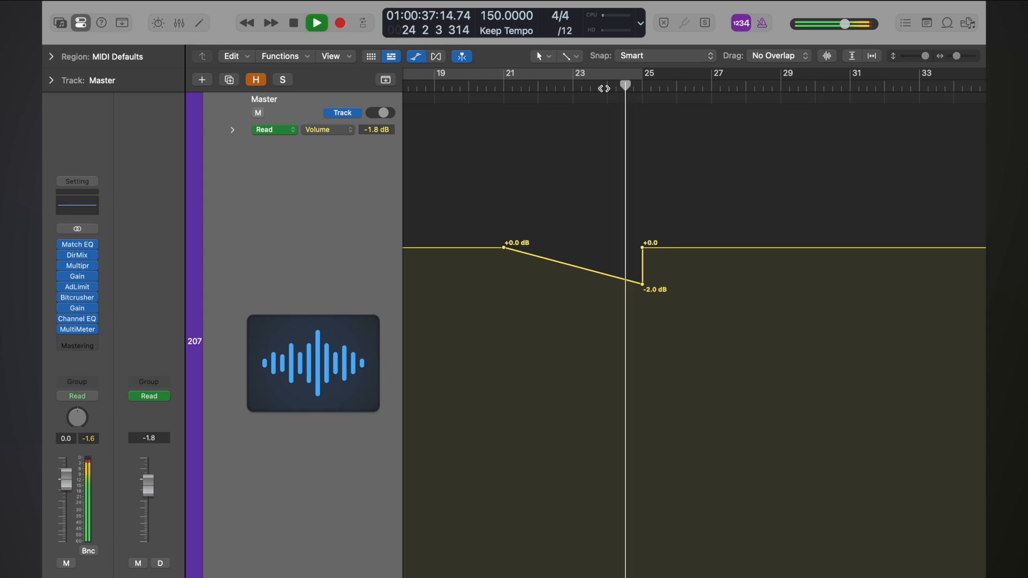
key(space)
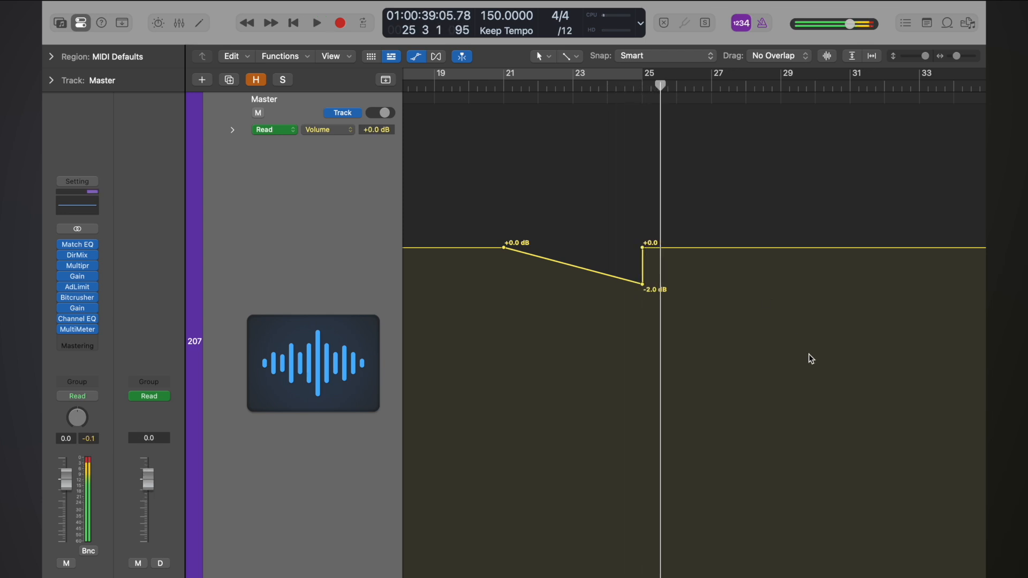
- Play the song from about bar 47 through the bar 49 drop to check the second volume ramp
key(super+Left)
key(super+Left)
key(super+Left)
key(super+Left)
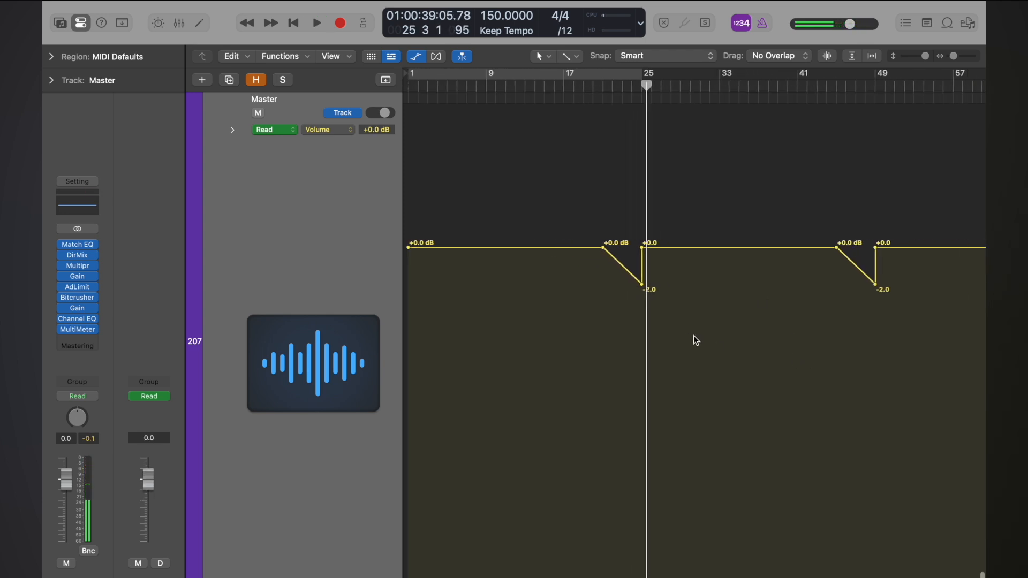
key(super+Right)
key(super+Right)
scroll(692, 335, left, 1)
scroll(692, 335, up, 1)
key(super+Left)
scroll(693, 335, right, 10)
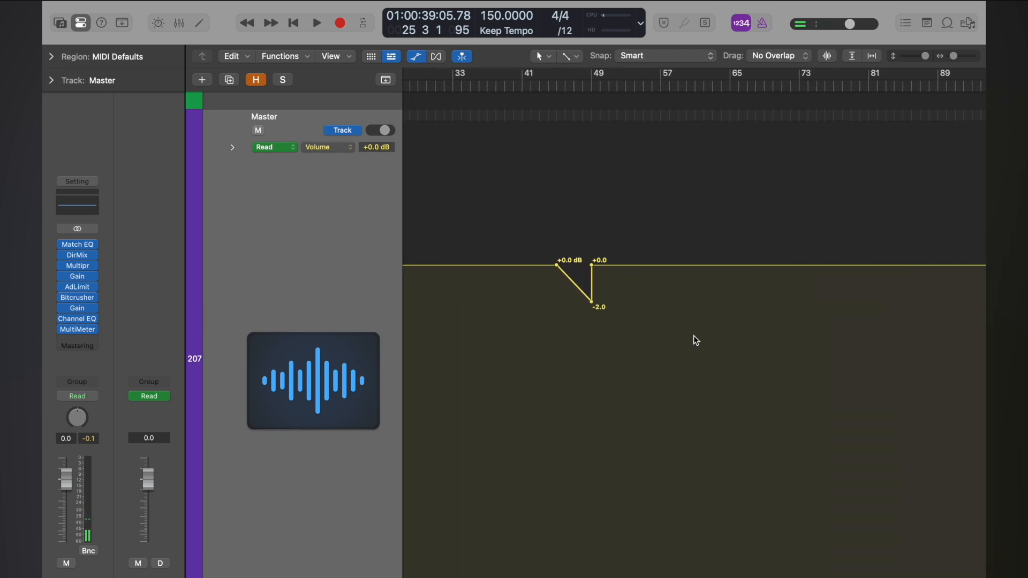
key(super+Right)
key(super+Right)
scroll(739, 123, right, 3)
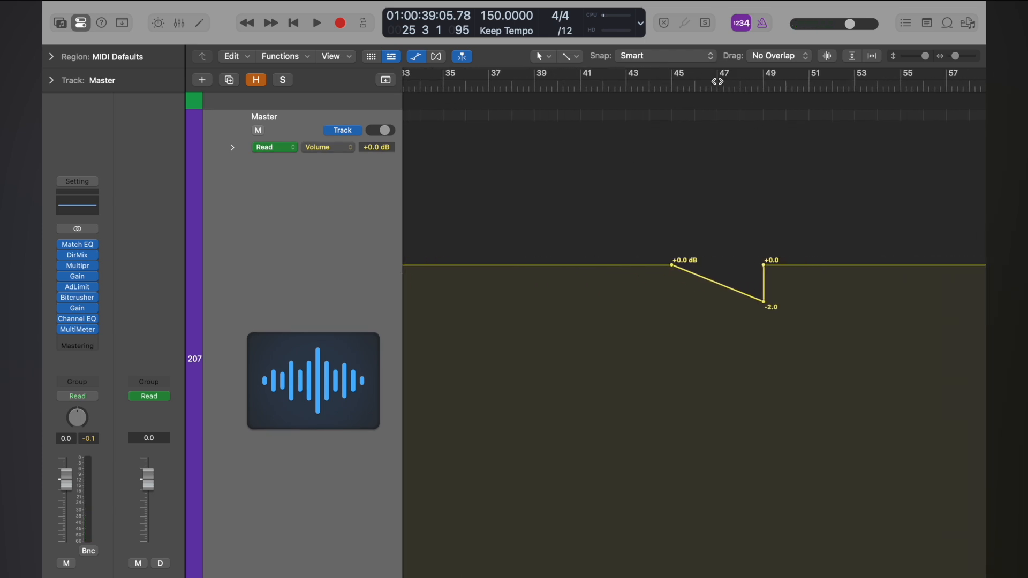
double_click(719, 83)
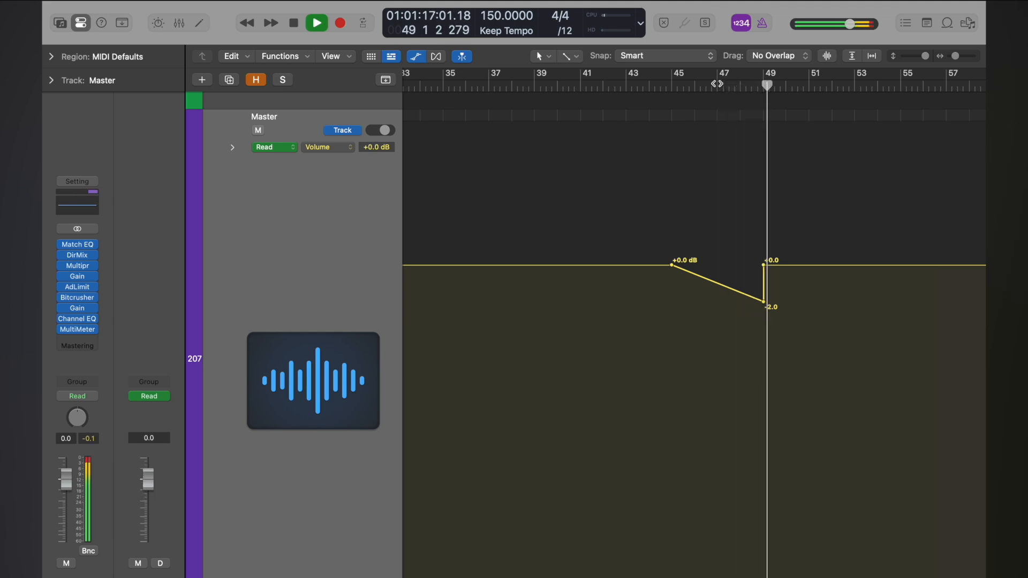
key(space)
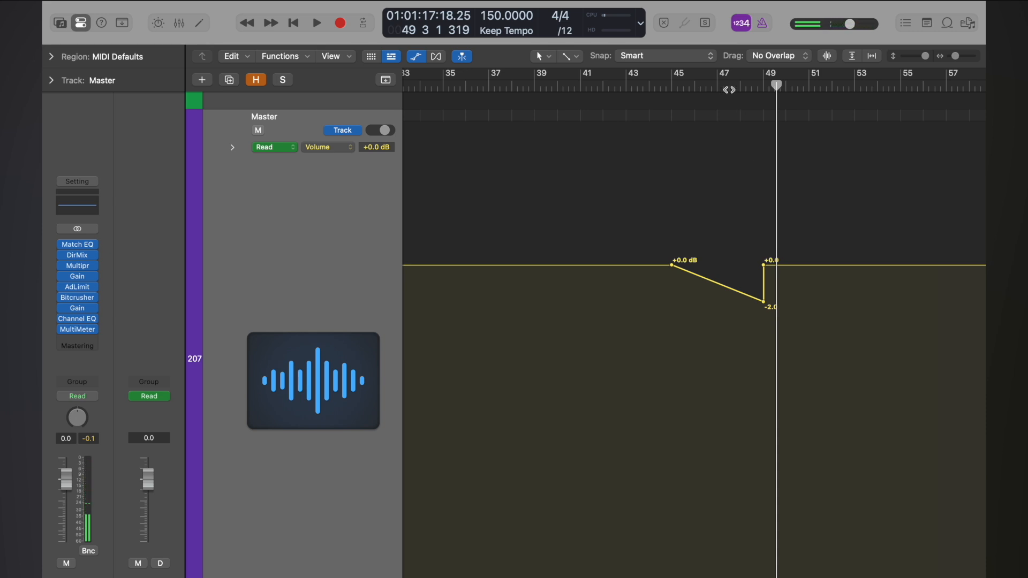
- Replay the end of the second volume ramp from bar 48 into the bar 49 drop
scroll(728, 91, up, 1)
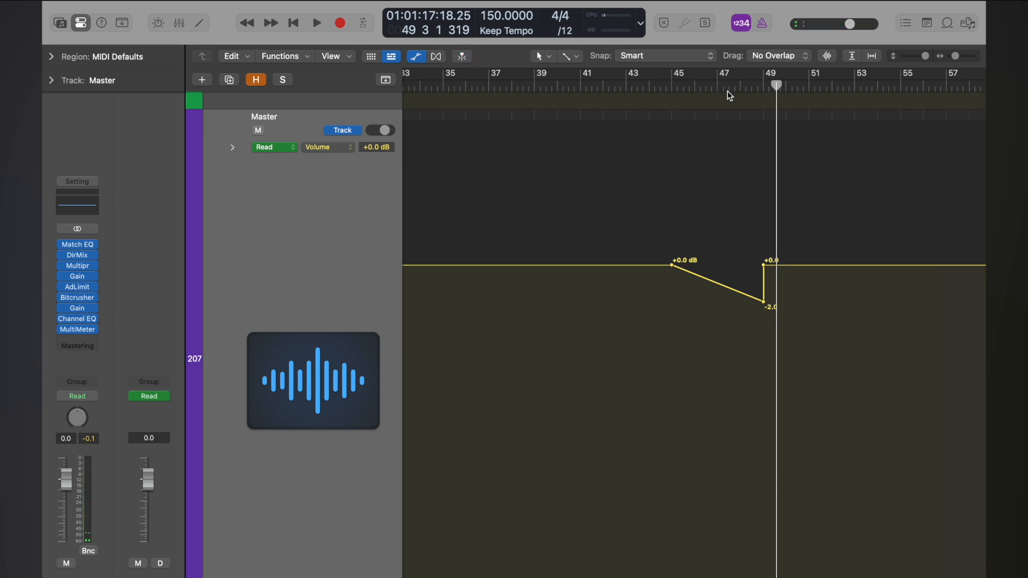
scroll(737, 110, up, 6)
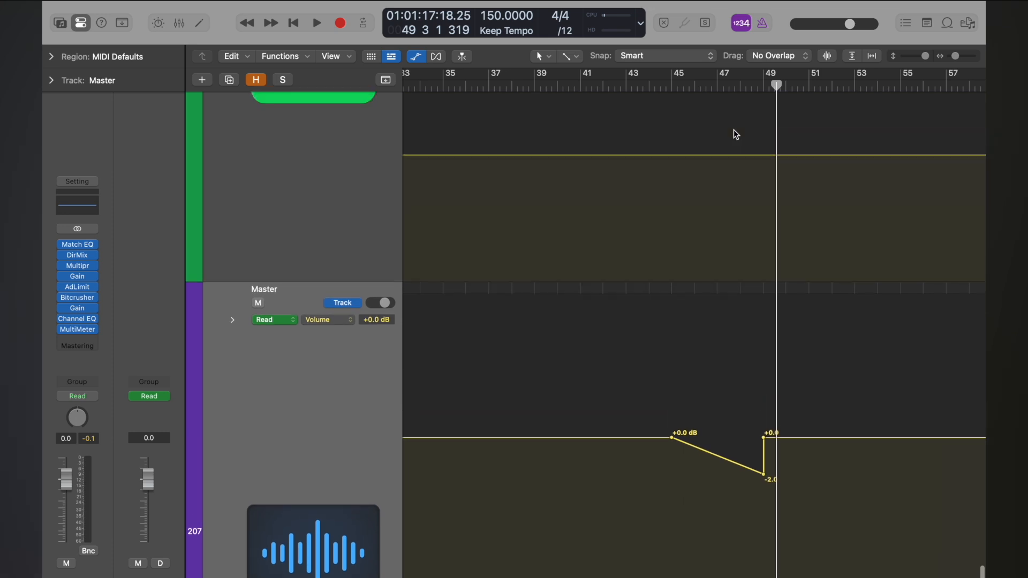
click(741, 87)
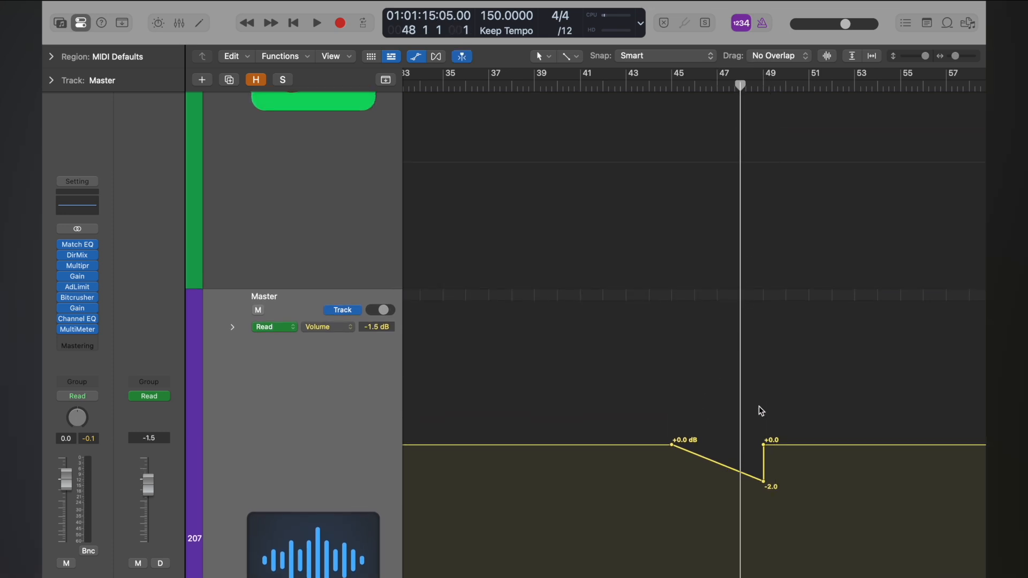
key(space)
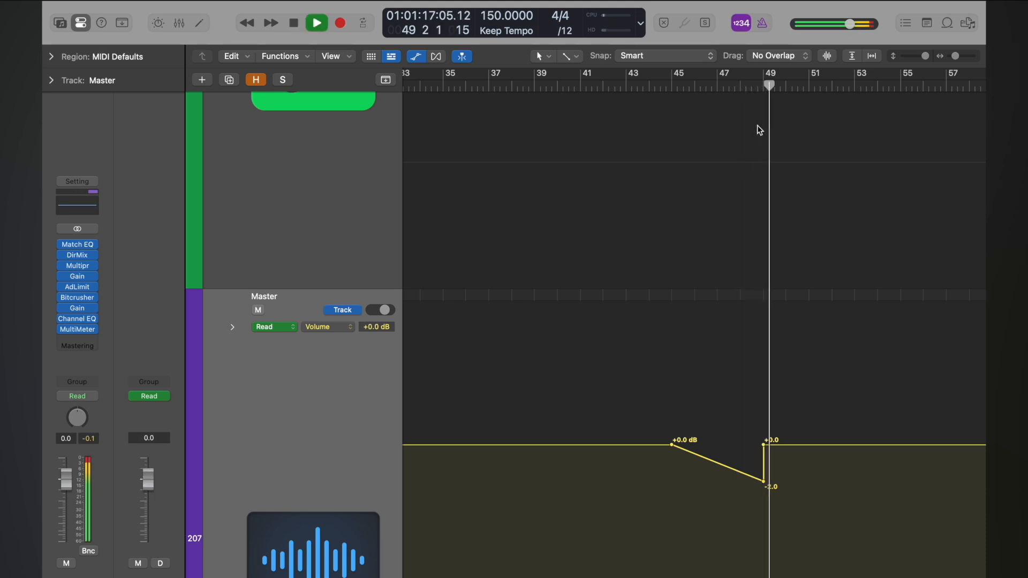
key(space)
- Play short passages around bars 65, 81 and 97 to find the section leading into the next drop
key(super+Left)
key(super+Left)
key(super+Left)
key(super+Up)
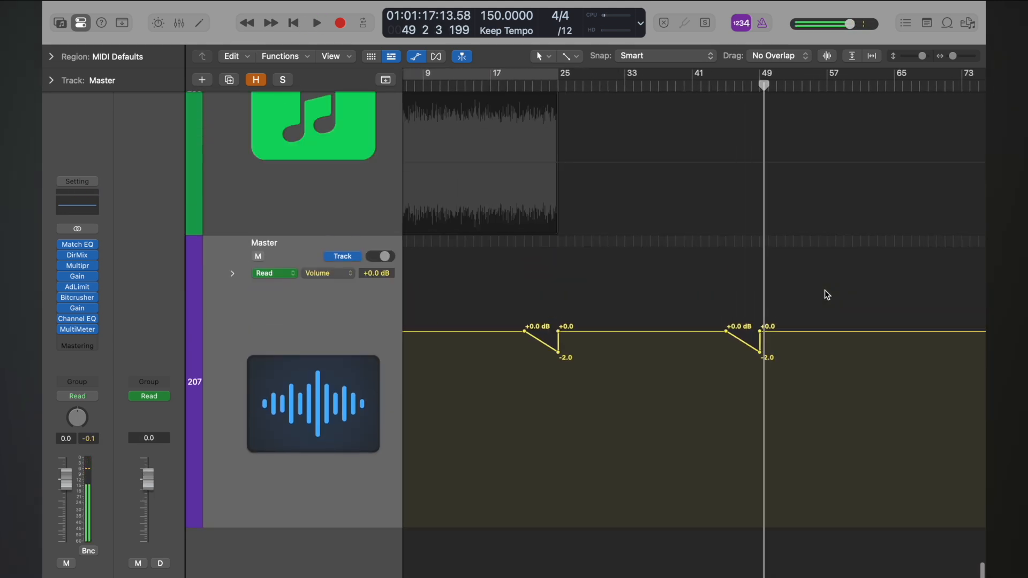
key(super+Left)
key(super+Left)
key(super+Left)
key(super+Right)
key(super+Right)
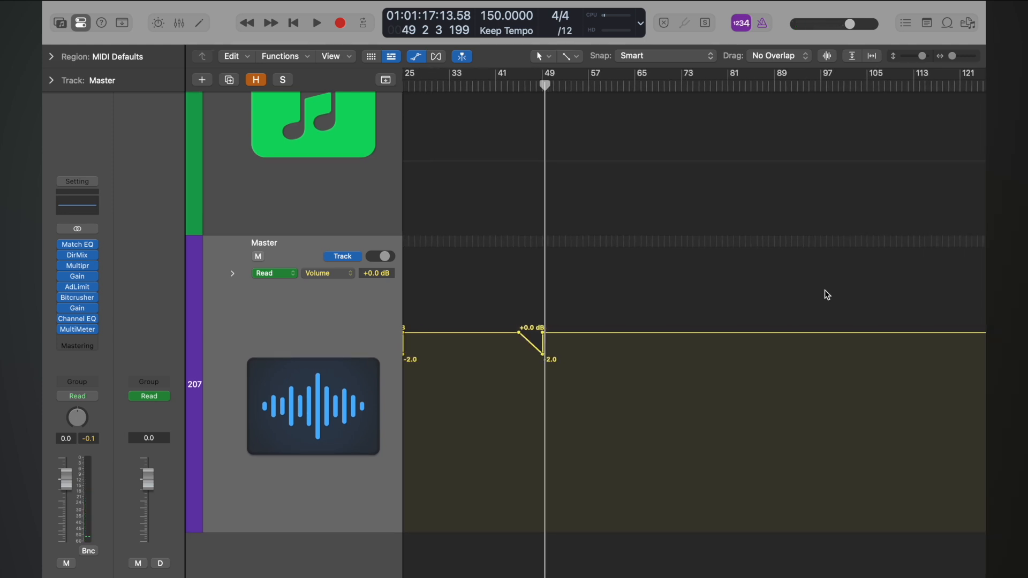
key(super+Left)
key(super+Left)
key(super+Left)
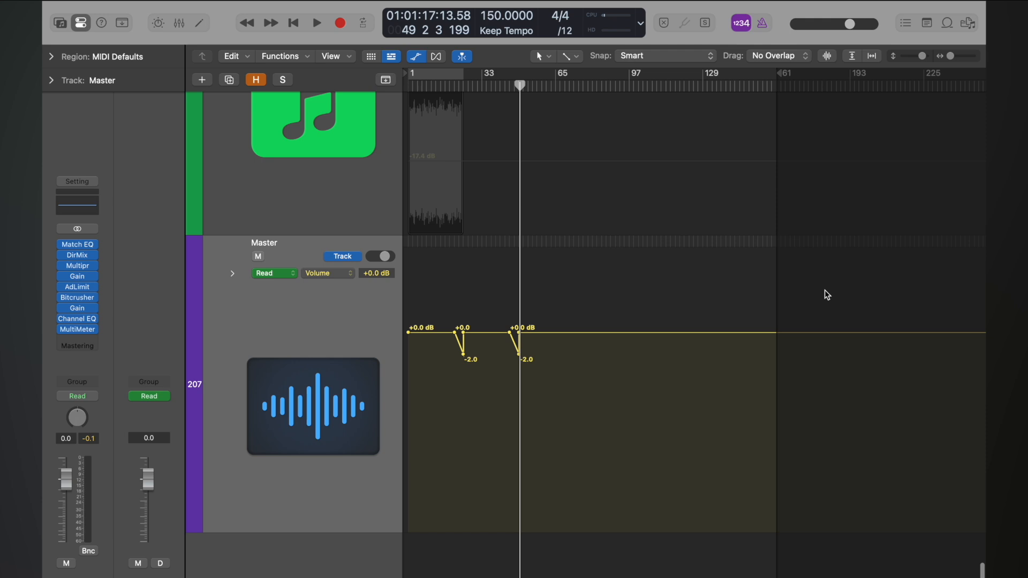
key(super+Right)
key(super+Right)
click(583, 88)
key(space)
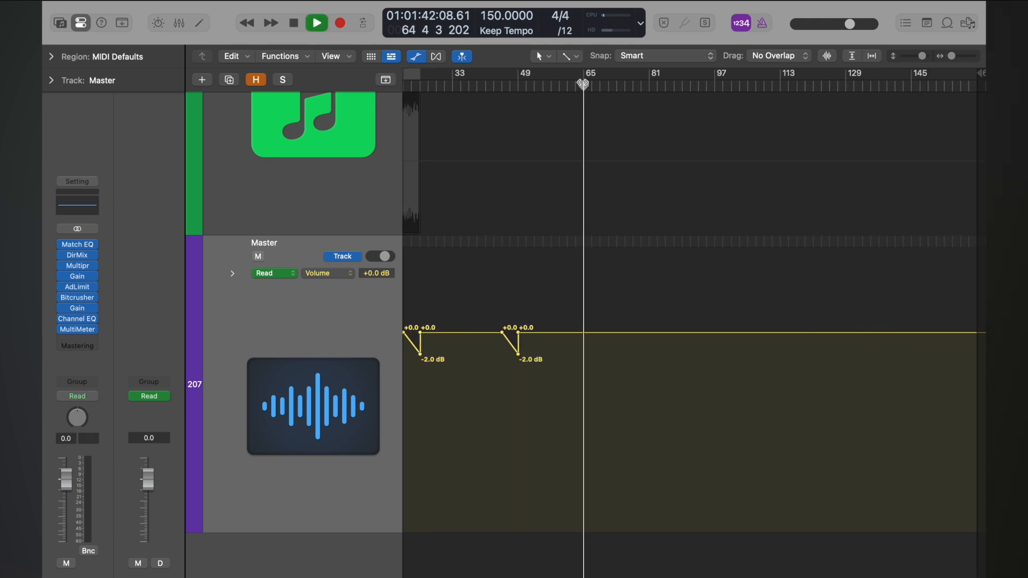
click(653, 85)
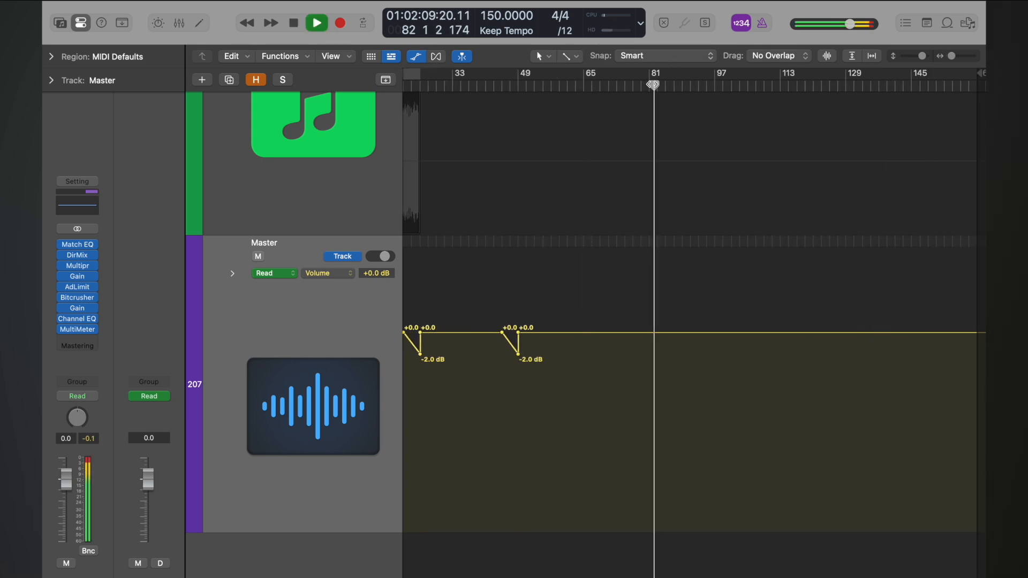
click(717, 86)
key(space)
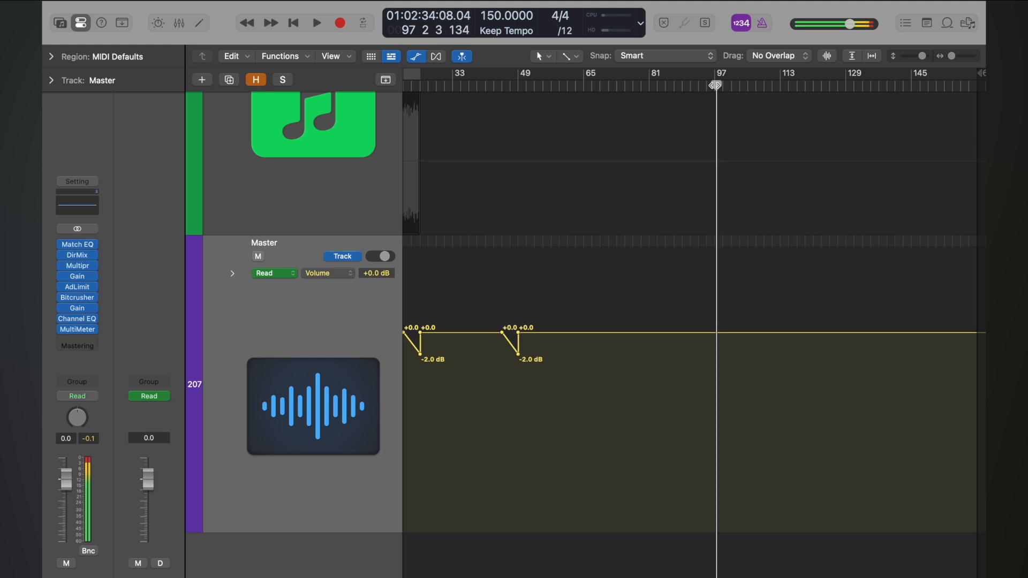
- Place the playhead exactly at bar 97
key(super+Right)
key(super+Right)
key(super+Right)
key(super+Right)
click(698, 86)
click(705, 85)
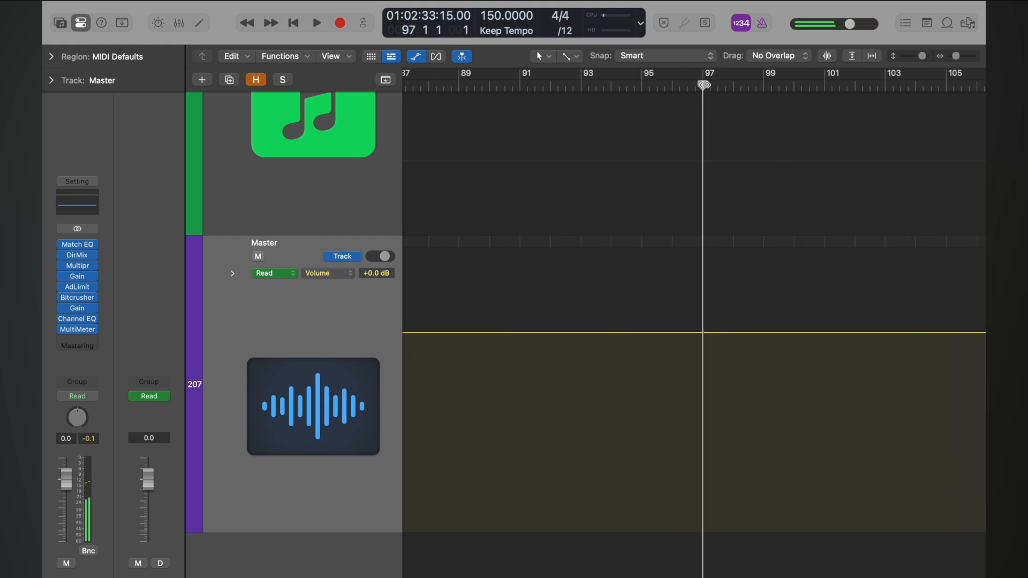
- Examine the regions on the tracks above the Master around bar 97 and play from bar 96 into bar 97
scroll(705, 85, up, 2)
key(super+Up)
key(super+Up)
key(super+Up)
key(super+Up)
key(super+Up)
key(super+Up)
key(super+Left)
key(super+Left)
key(super+Left)
key(super+Left)
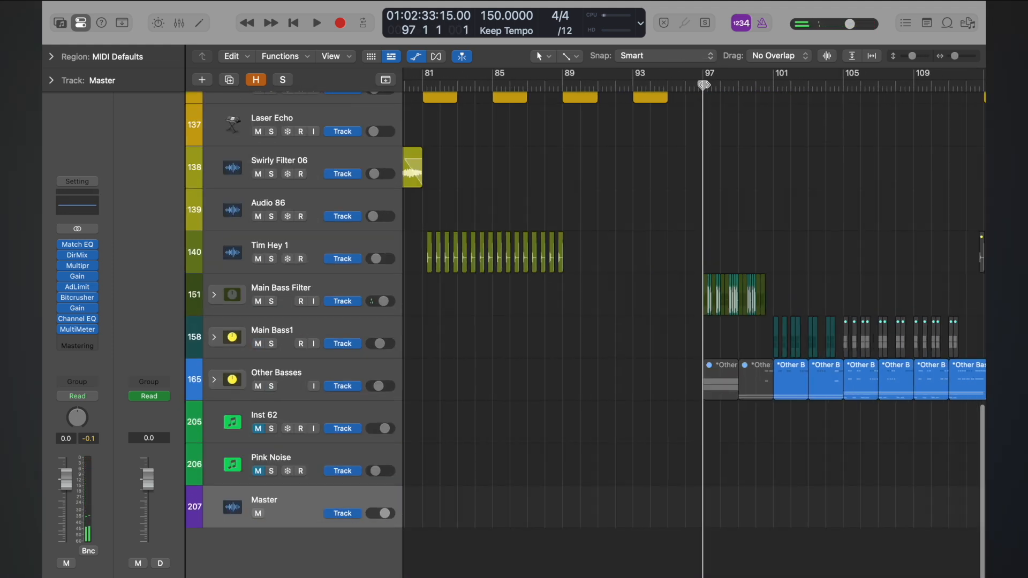
key(super+Up)
key(comma)
key(space)
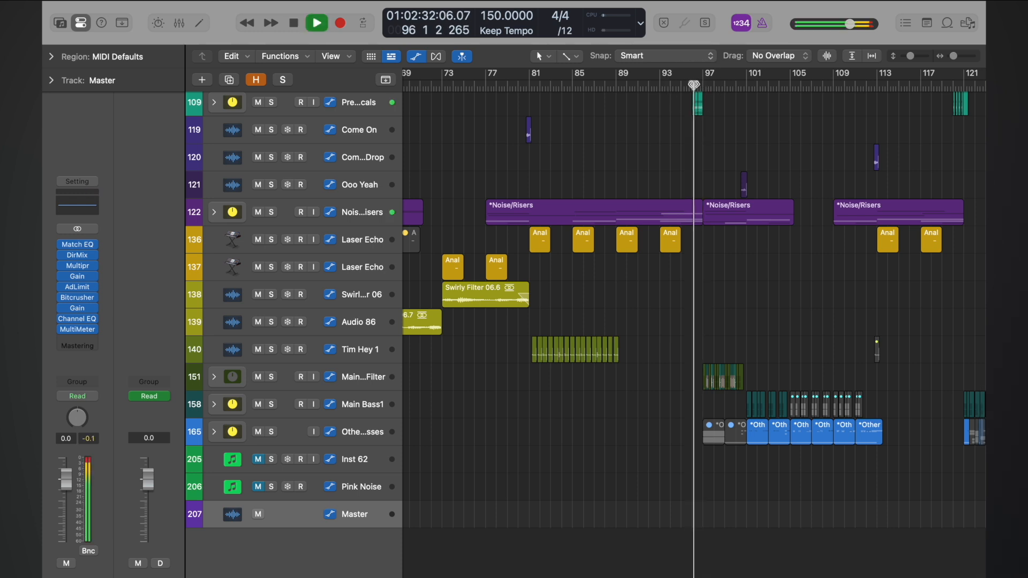
key(space)
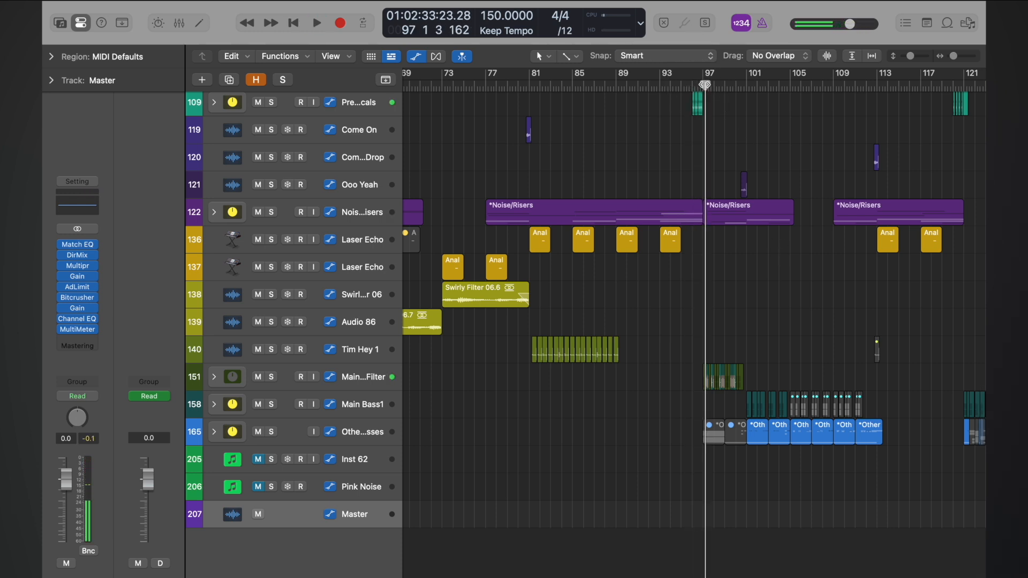
- Play the song briefly from bar 101 and from bar 93 to compare the drop with its build-up
click(746, 84)
key(space)
key(space)
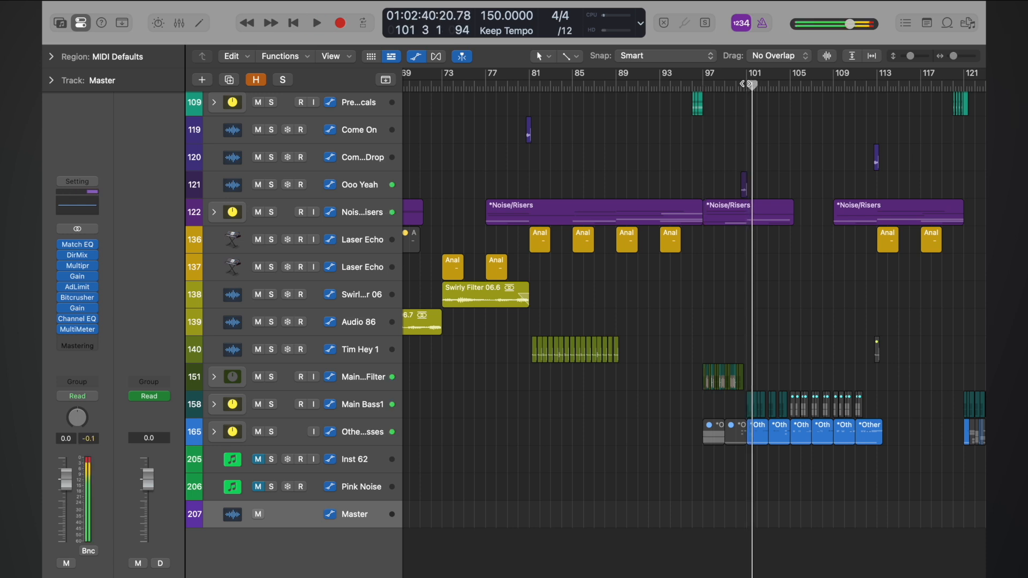
right_click(753, 86)
click(752, 87)
drag(753, 84, 660, 70)
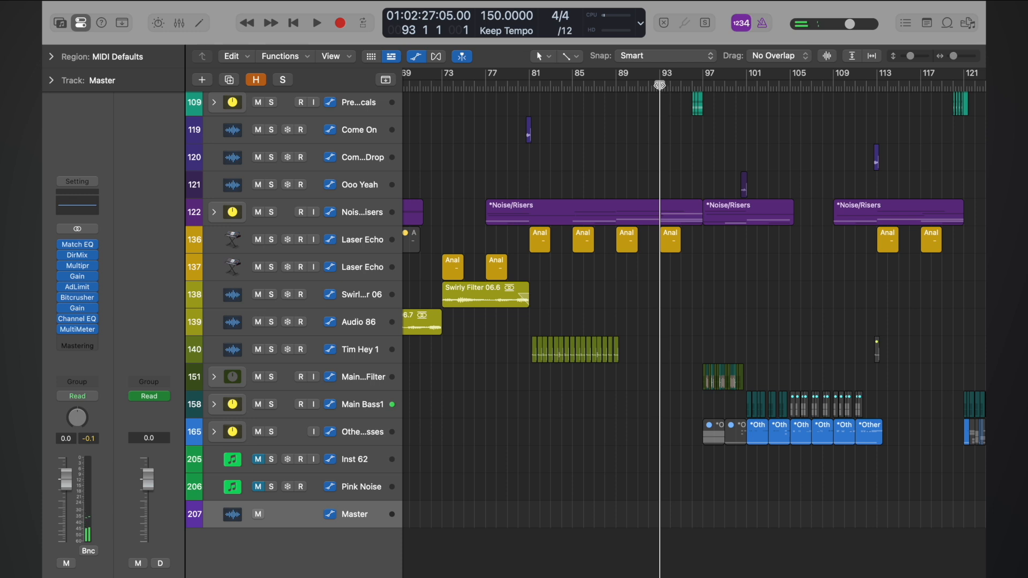
key(space)
key(space)
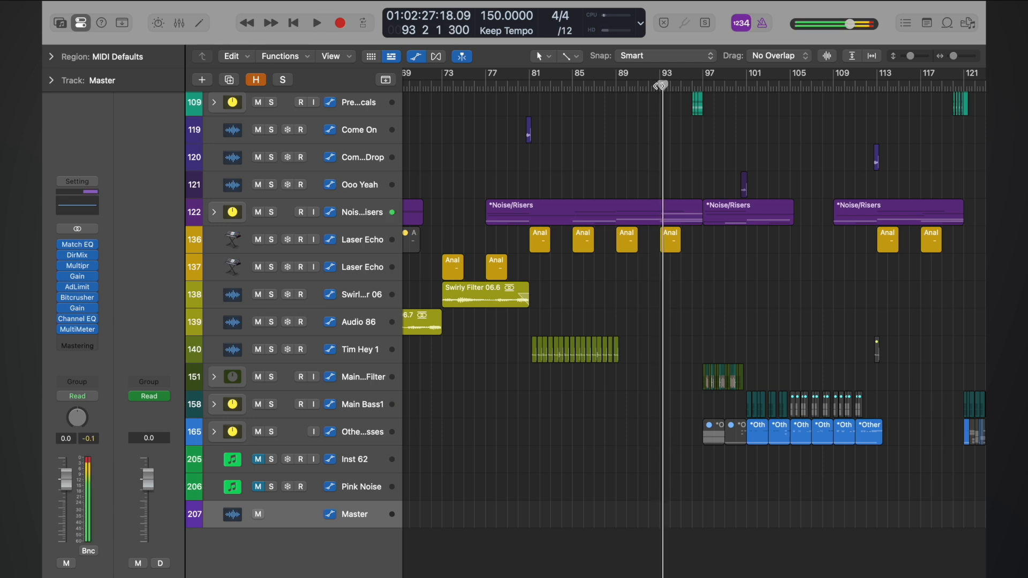
- Try to add a volume point at bar 93 on the Master track's automation
drag(662, 85, 658, 82)
key(z)
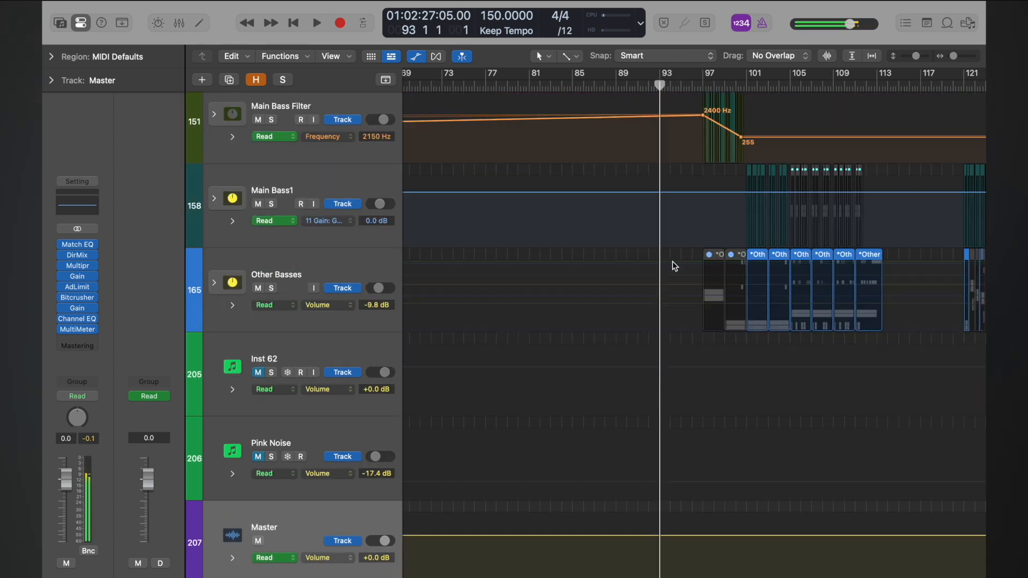
key(super+Right)
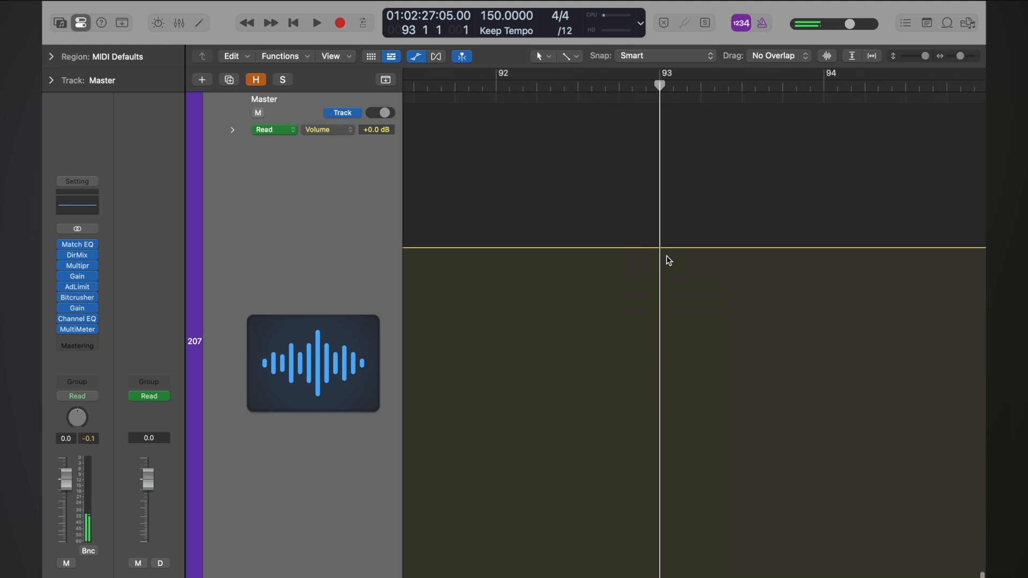
drag(660, 88, 650, 89)
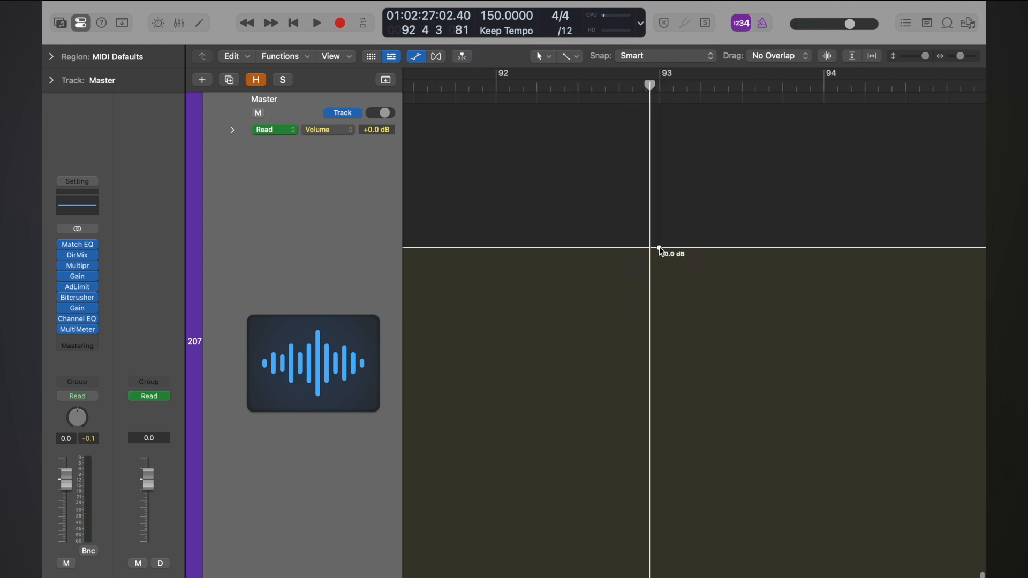
key(super+Left)
key(super+Left)
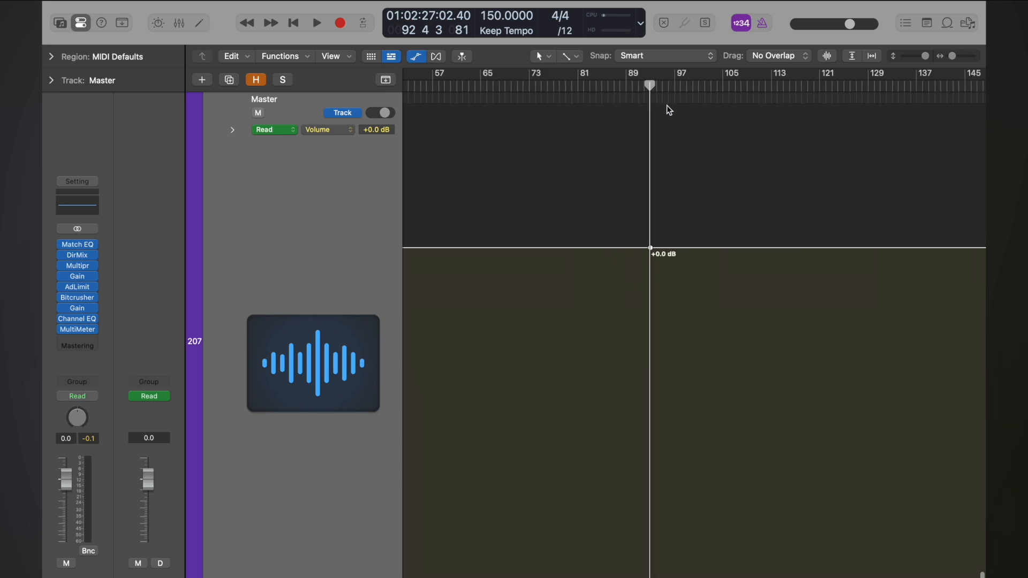
- Play short passages between about bars 98 and 105 to judge where the volume ramp should run
drag(650, 86, 676, 85)
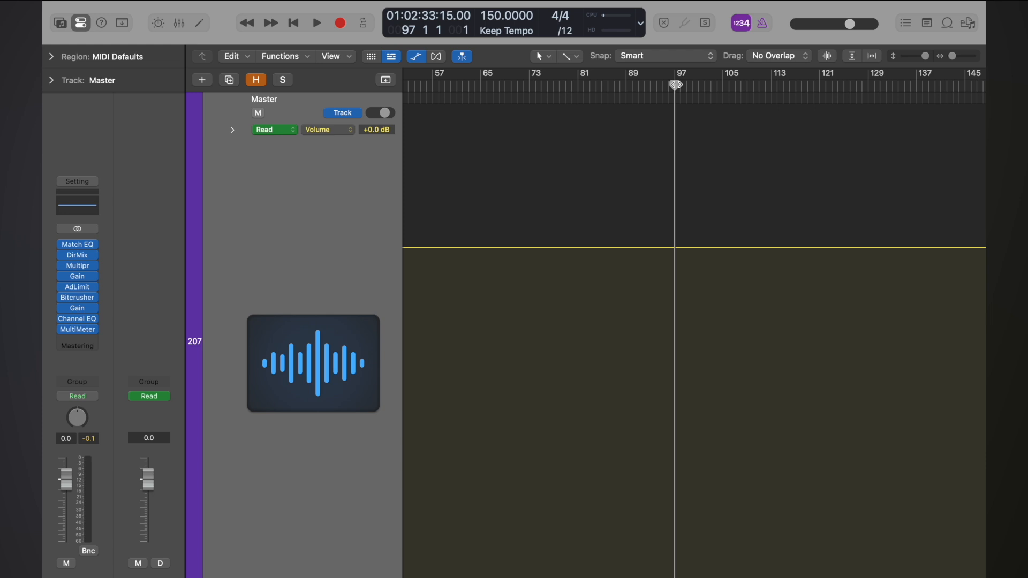
click(723, 84)
key(space)
key(space)
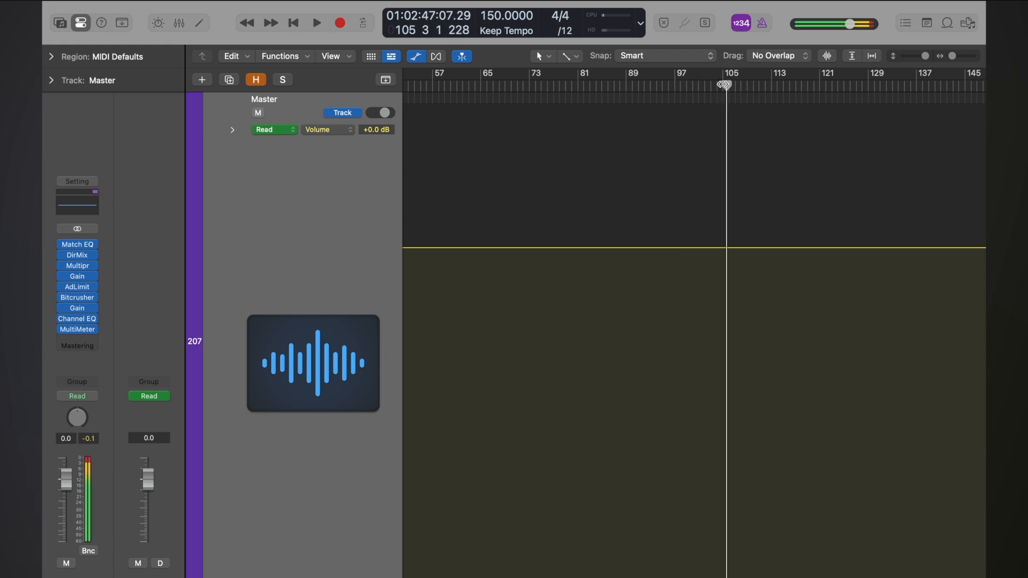
click(708, 84)
key(space)
click(685, 84)
- Stop playback and add a 0.0 dB volume point at bar 97 on the Master track
key(super+Right)
key(super+Right)
key(super+Right)
key(super+Right)
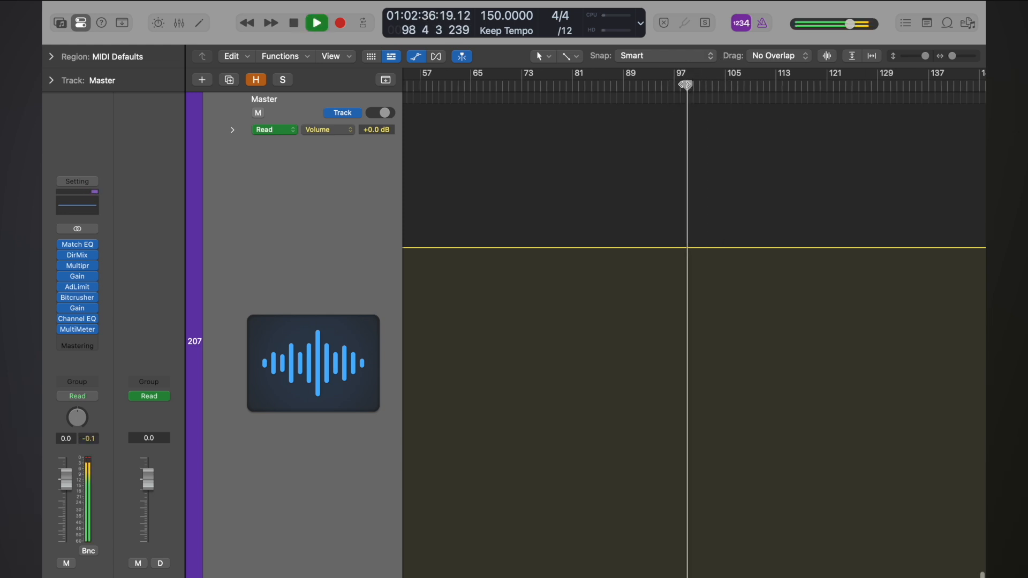
key(super+Right)
key(space)
click(733, 85)
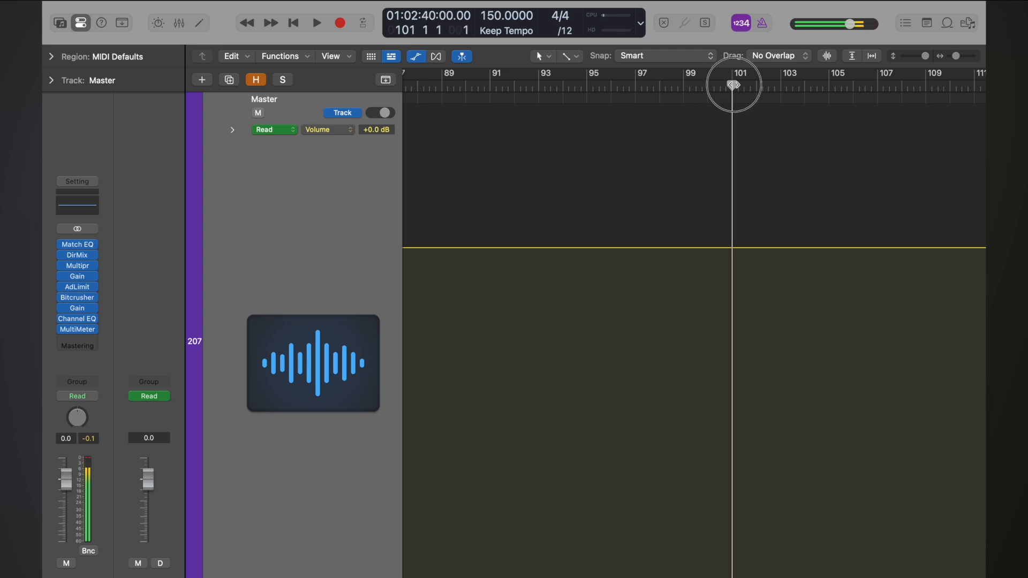
drag(733, 84, 636, 84)
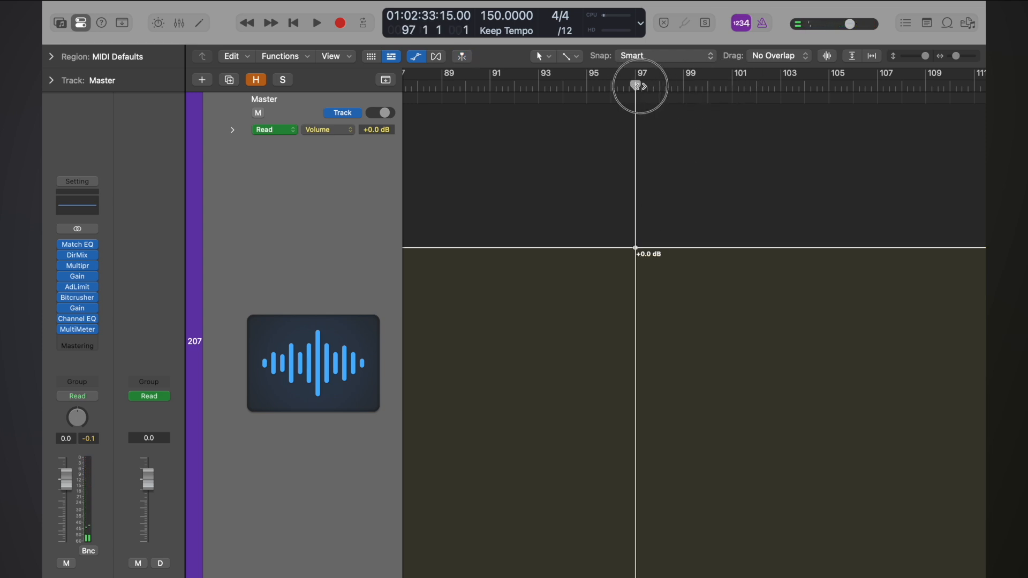
- Add a 0.0 dB volume point on the Master track and align it exactly with the playhead at bar 101
drag(637, 86, 731, 75)
key(super+Right)
key(super+Right)
key(super+Right)
key(super+Right)
key(super+Right)
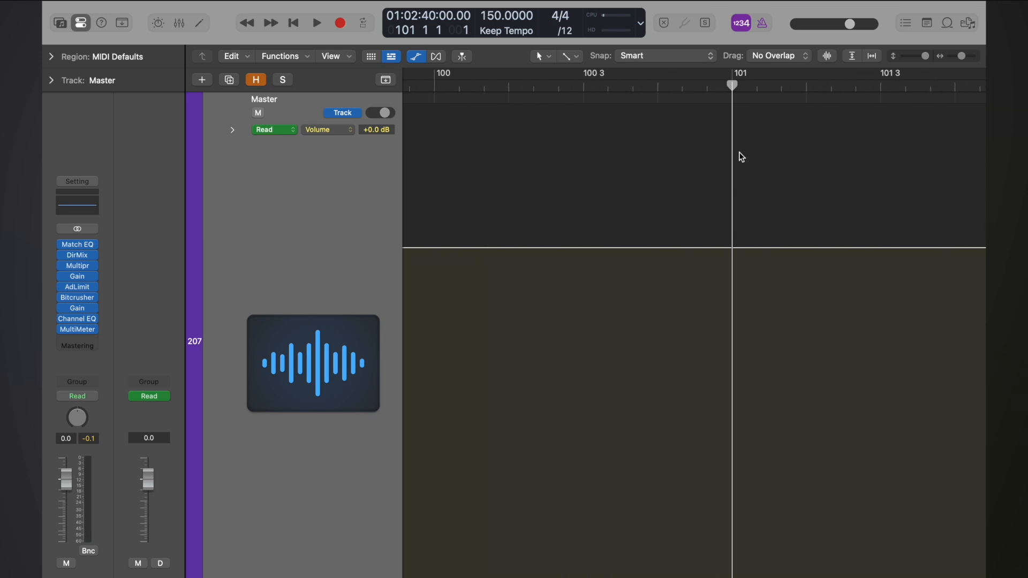
click(731, 248)
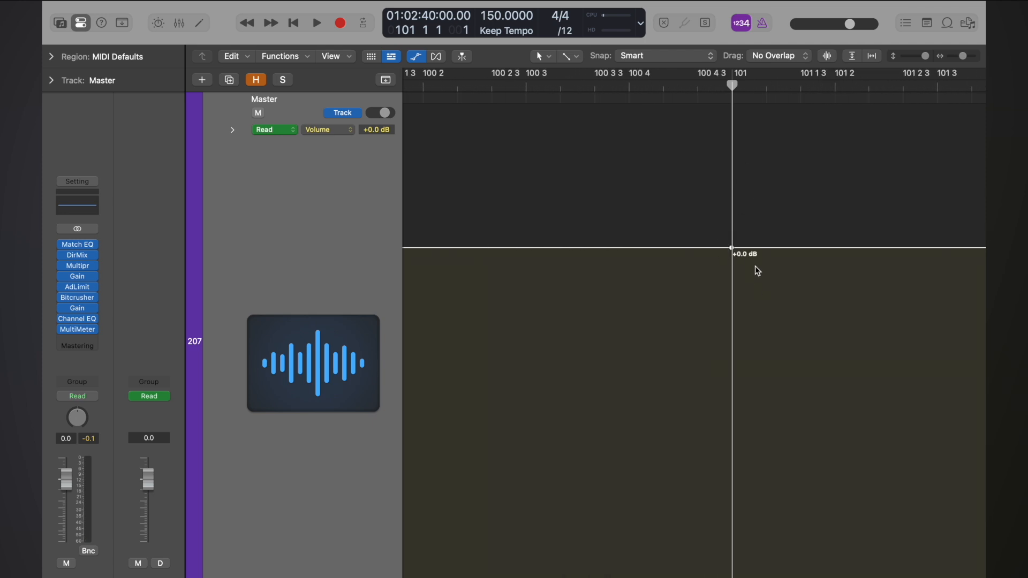
key(super+Right)
key(super+Right)
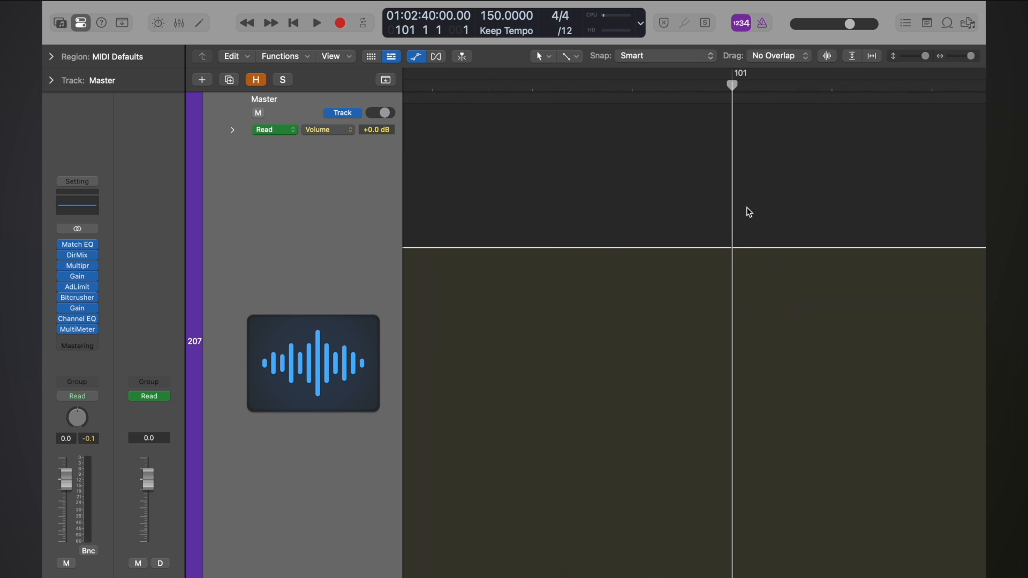
drag(690, 247, 732, 248)
key(super+Left)
key(super+Left)
key(super+Left)
key(super+Left)
key(super+Left)
key(super+Left)
key(super+Left)
key(super+Left)
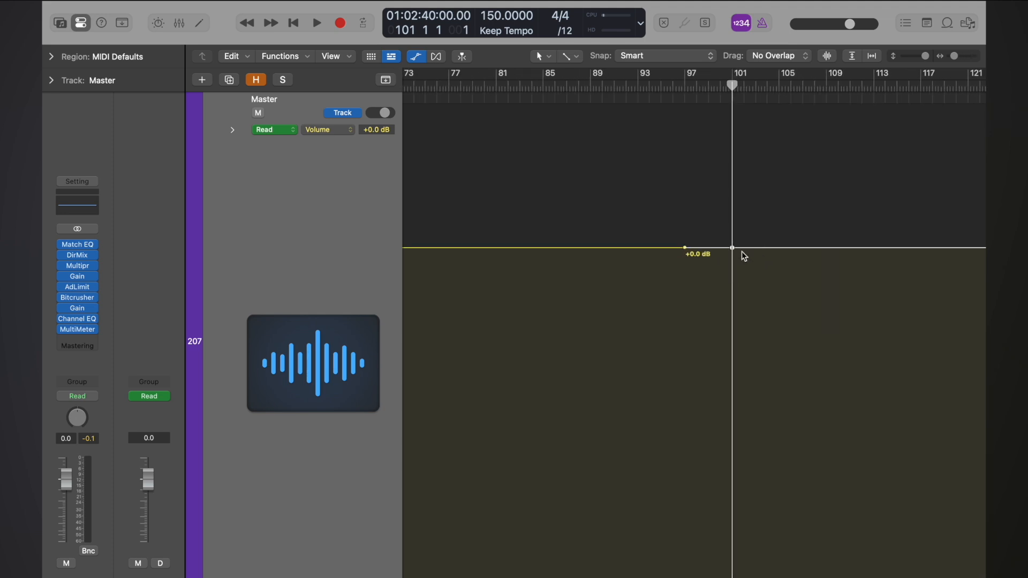
- Play short passages around bars 101 to 105 to check where the drop begins
click(772, 85)
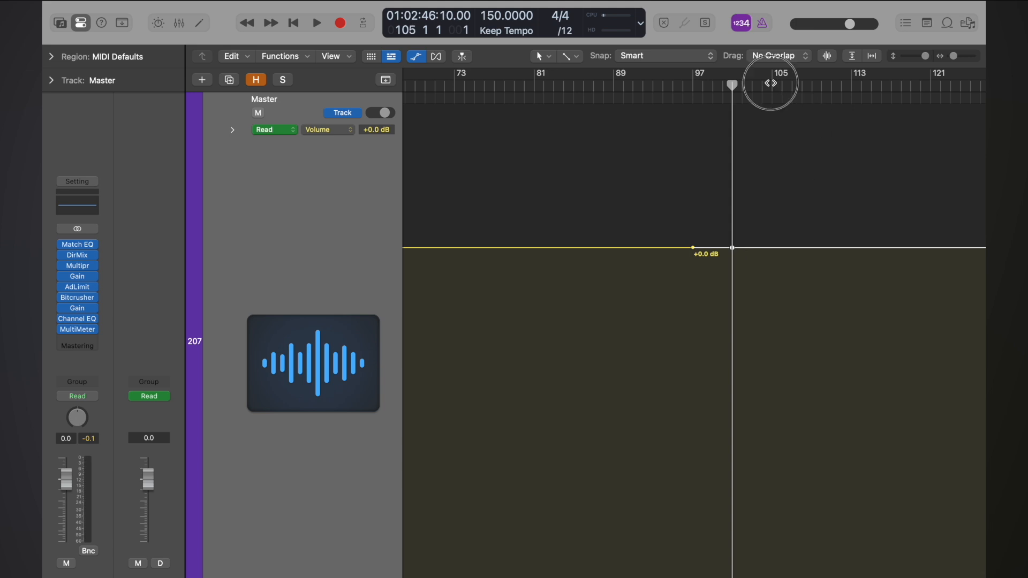
key(space)
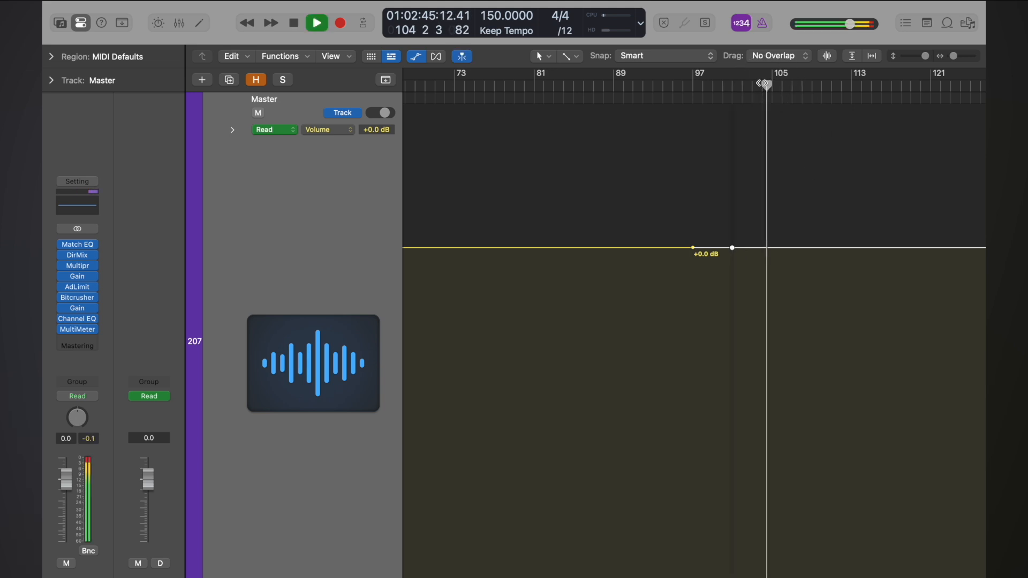
key(space)
key(super+Right)
key(super+Right)
key(super+Right)
key(super+Right)
click(710, 86)
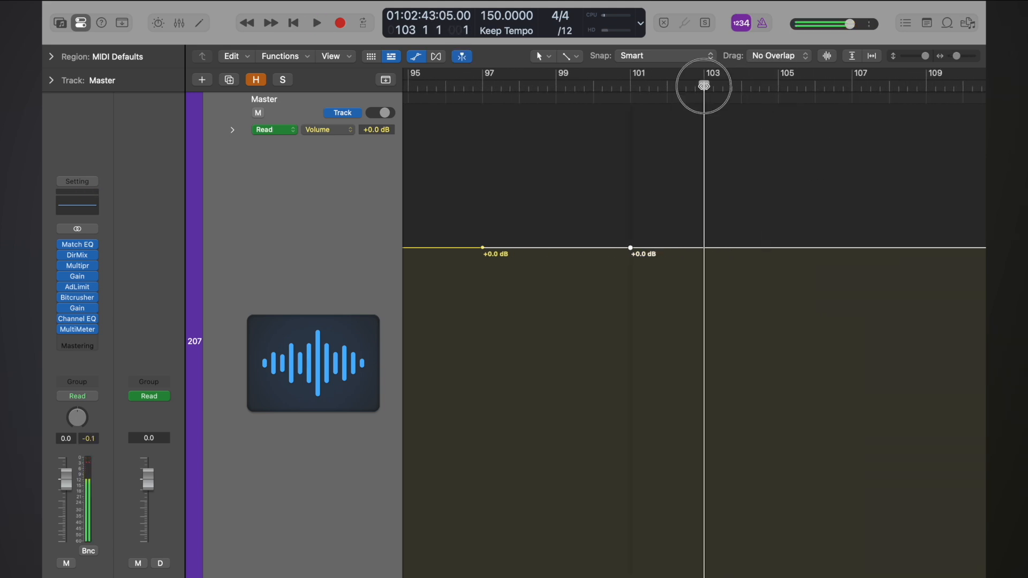
key(space)
click(630, 88)
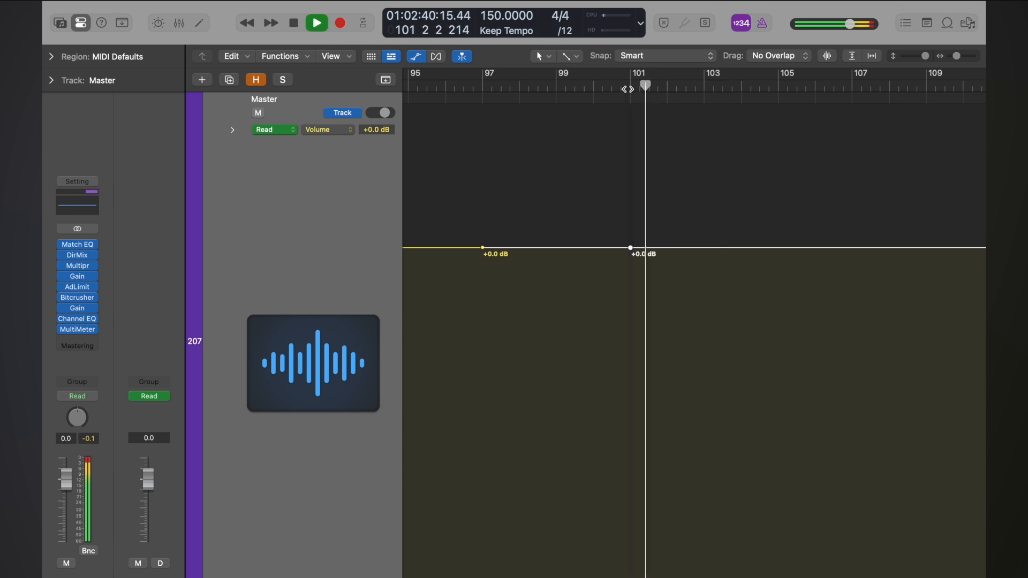
key(space)
- Audition the build-up from bar 97 and return the playhead to bar 97
scroll(628, 90, left, 5)
click(699, 86)
key(space)
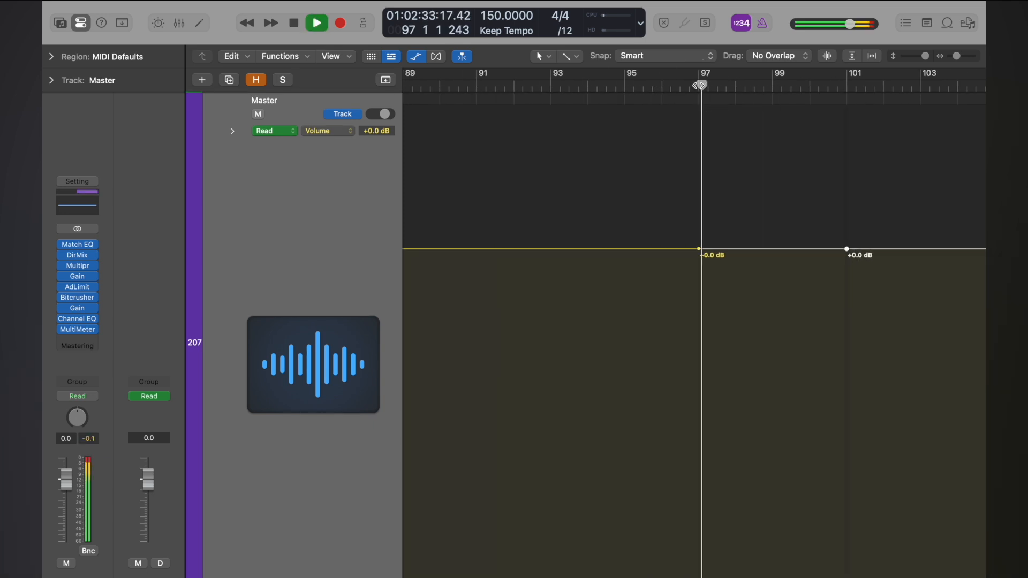
key(space)
key(super+Left)
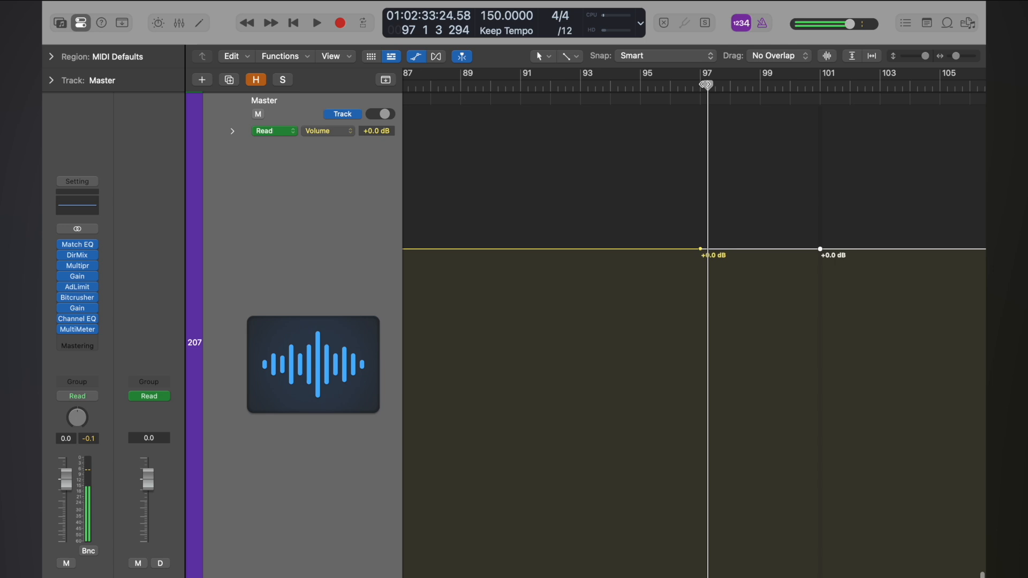
click(703, 85)
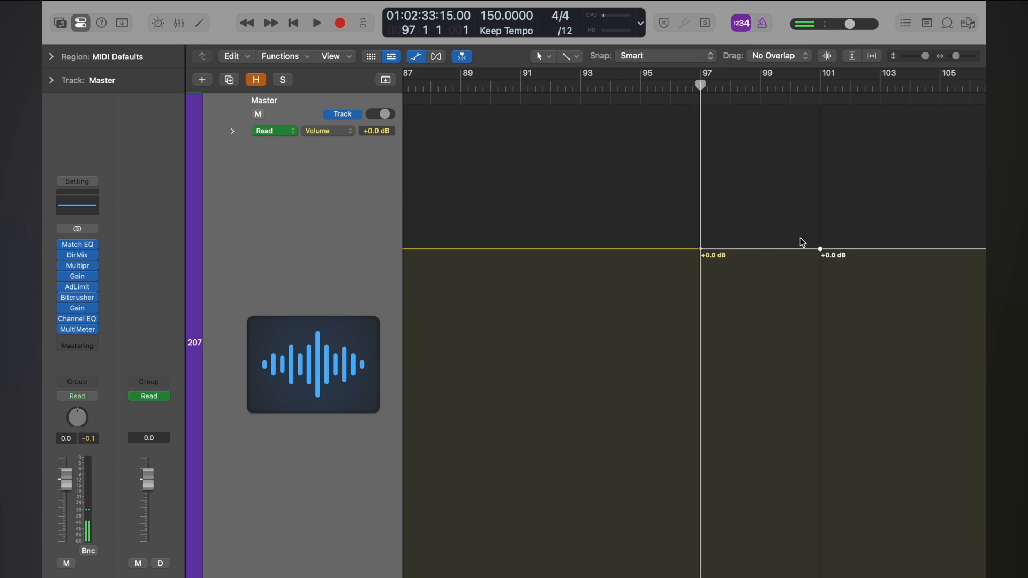
- Audition bar 93 and add a 0.0 dB volume point there on the Master track, aligned with the playhead
click(594, 80)
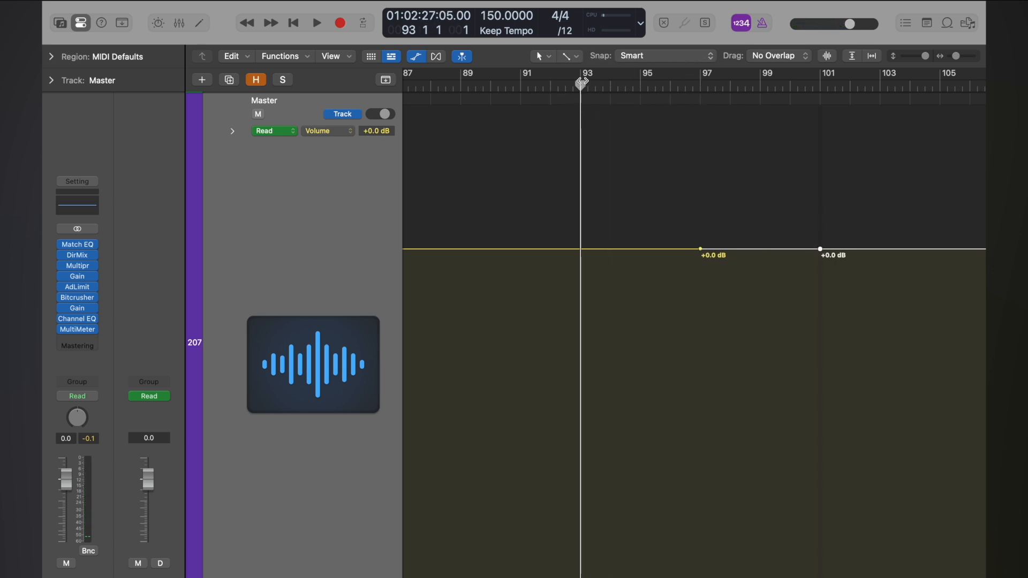
key(super+Right)
key(space)
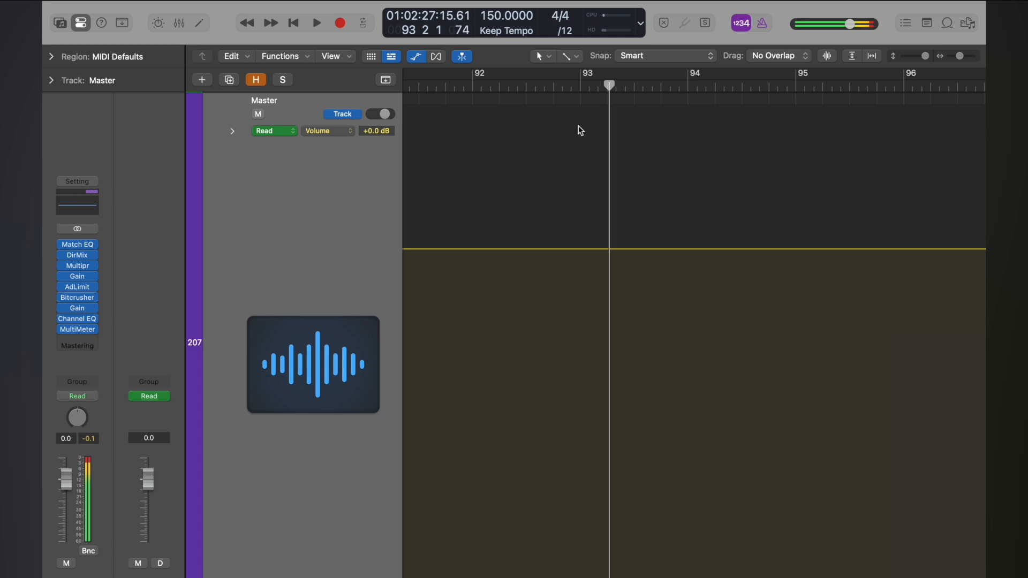
key(space)
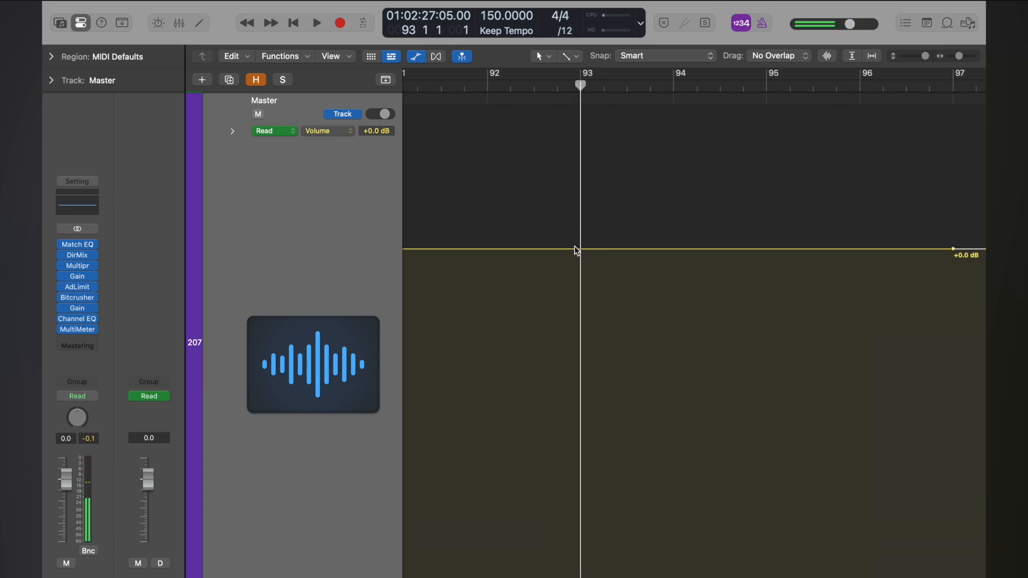
drag(574, 249, 579, 249)
key(super+Left)
key(super+Left)
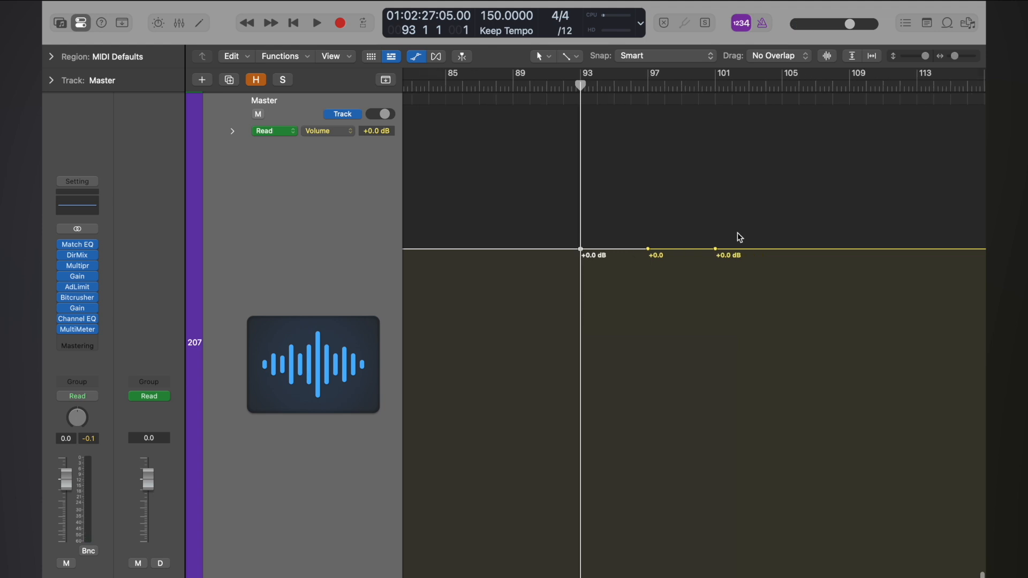
- Add a second 0.0 dB volume point just before bar 101 and lower the line between it and bar 97 to -2.0 dB
click(716, 100)
key(super+Right)
key(super+Right)
key(super+Right)
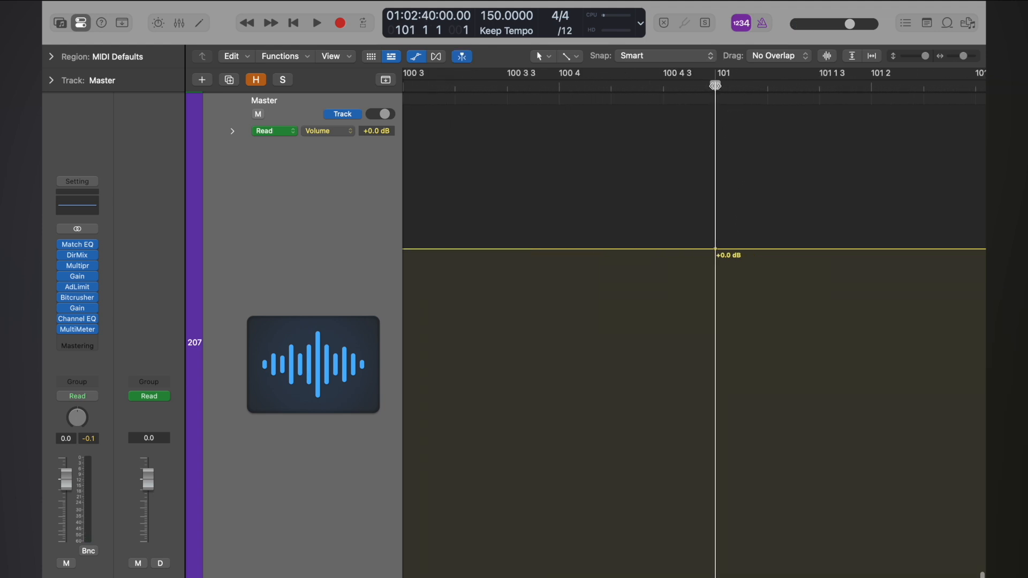
key(super+Left)
key(super+Left)
key(super+Left)
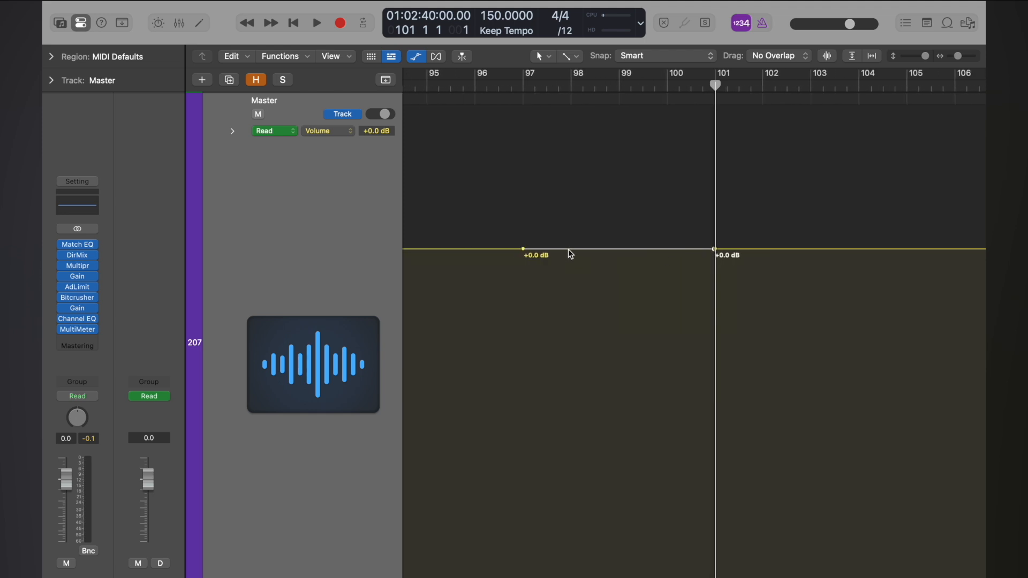
drag(567, 249, 568, 288)
- Move the -2.0 dB point before bar 101 up to the playhead so the volume jumps vertically to 0.0 dB at bar 101
key(super+Right)
key(super+Right)
key(super+Right)
key(super+Right)
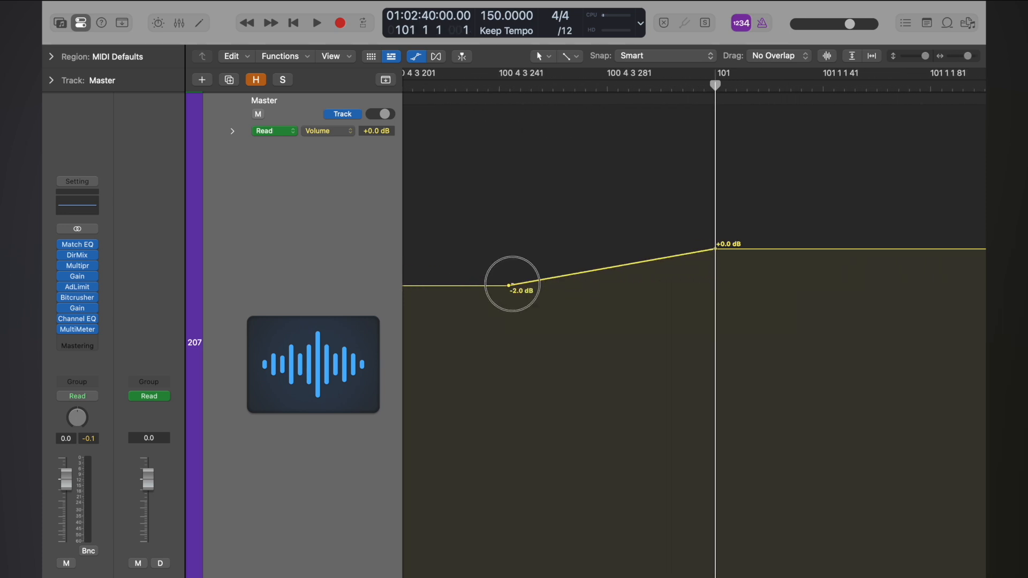
drag(510, 285, 711, 291)
key(super+Right)
key(super+Right)
key(super+Right)
key(super+Right)
key(super+Left)
key(super+Left)
key(super+Left)
key(super+Left)
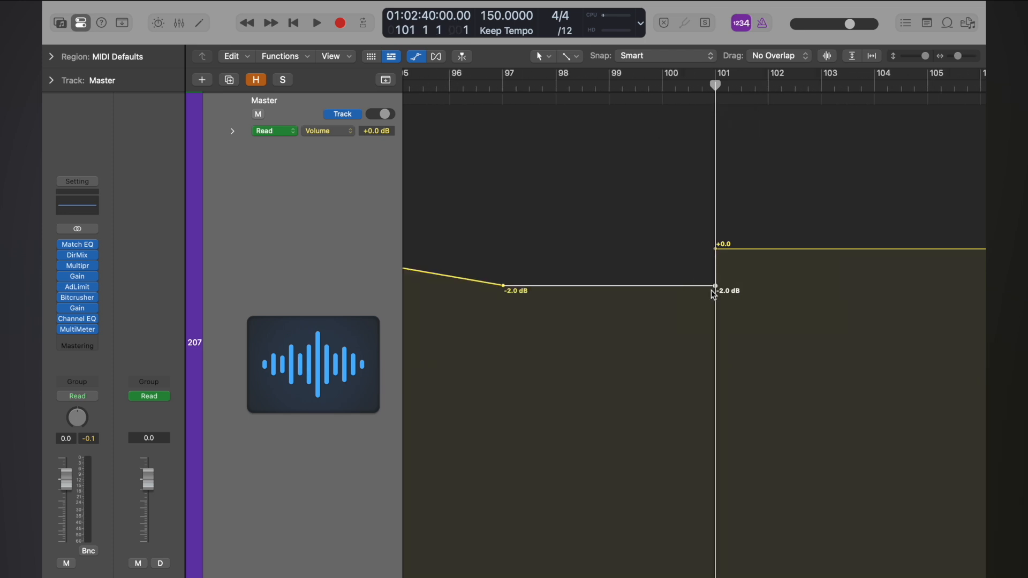
- Play from bar 93 through the drop at bar 101 to hear the volume dip
key(super+Right)
key(super+Right)
click(612, 87)
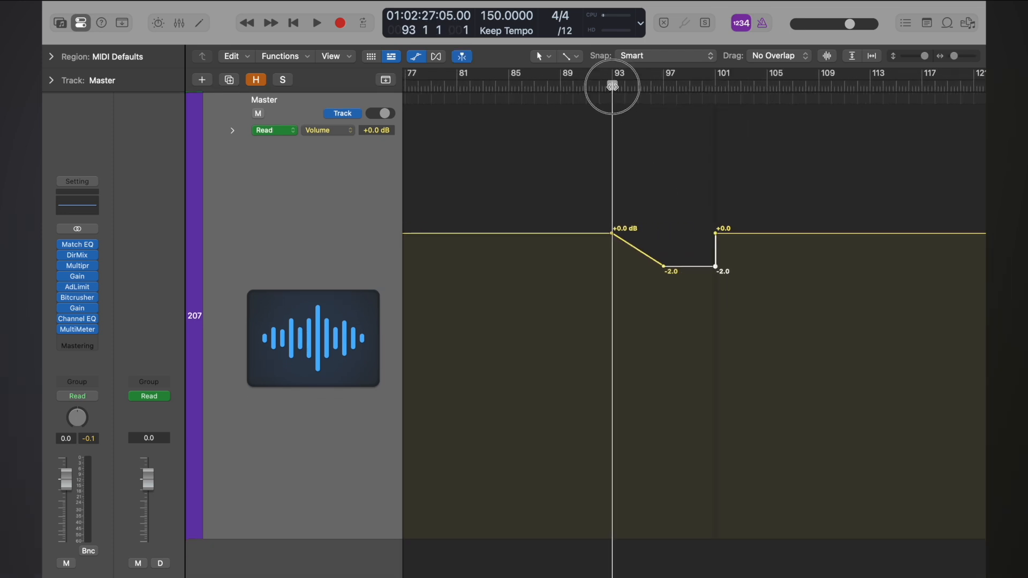
key(space)
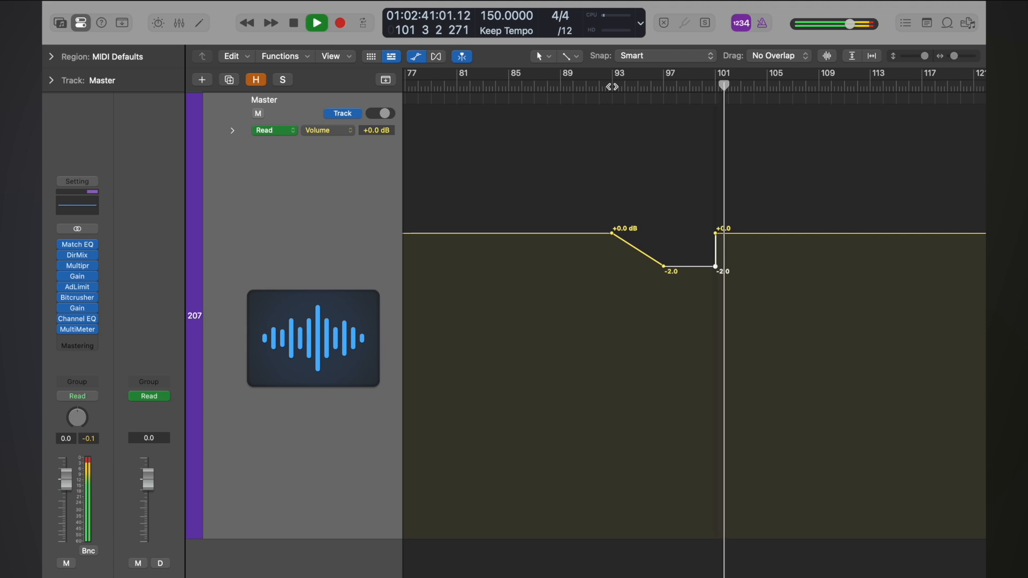
key(space)
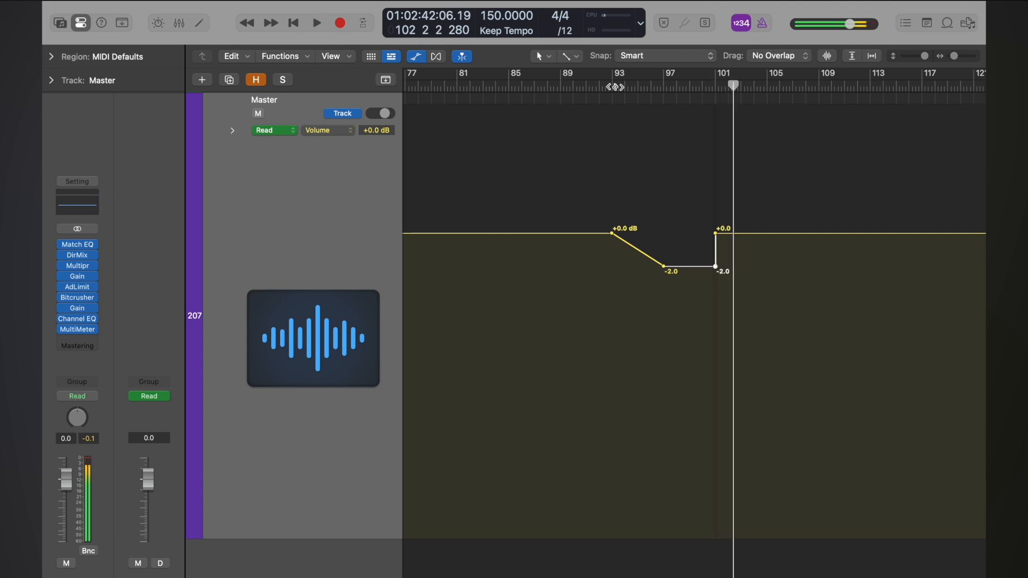
- Scrub the playhead across the Master track's volume dip from bar 93 to bar 101
scroll(683, 206, right, 5)
scroll(682, 206, left, 2)
scroll(682, 206, up, 2)
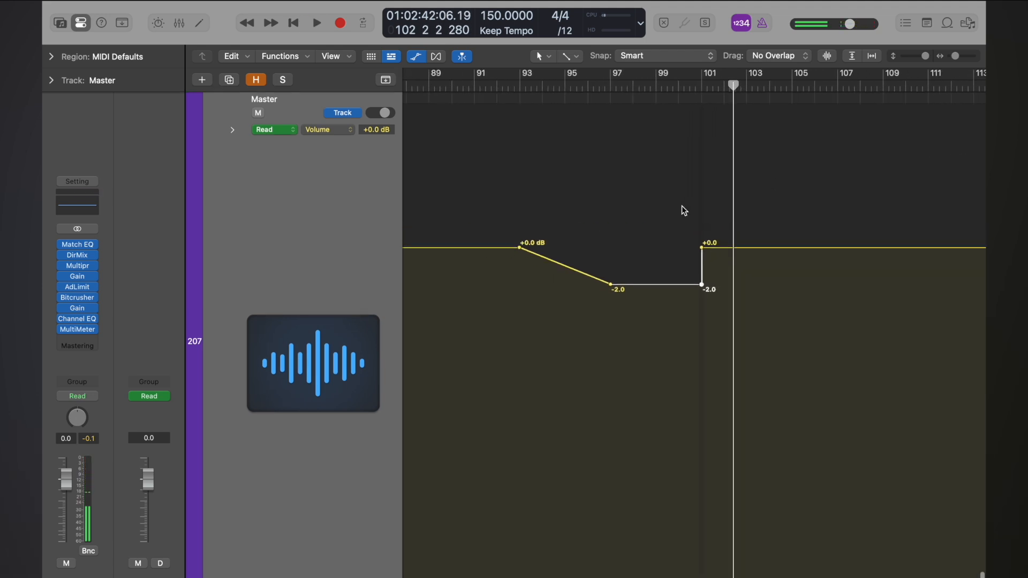
scroll(682, 205, down, 1)
drag(511, 85, 700, 107)
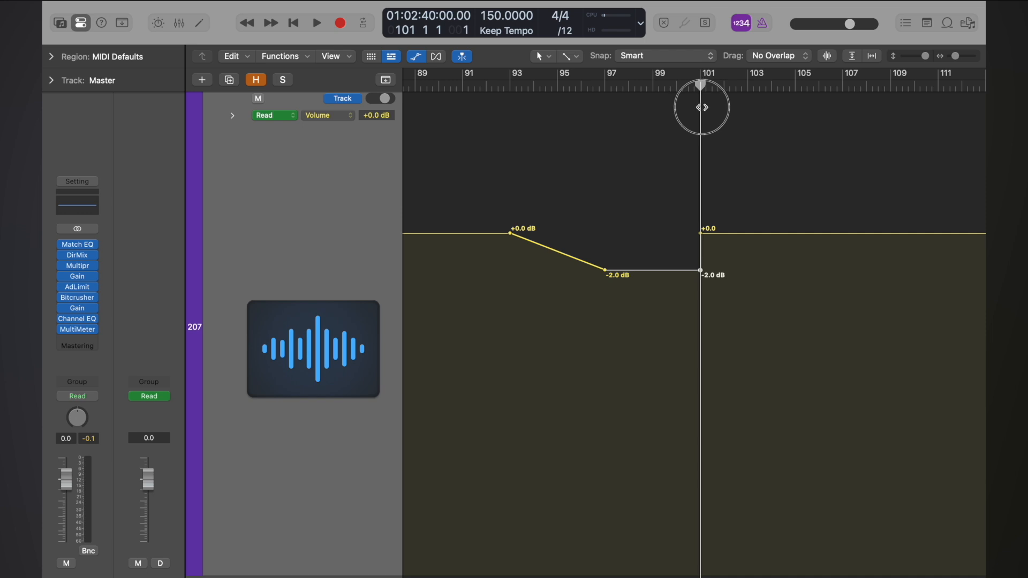
- Look over the Master track's volume automation across the song, comparing the dips before bars 25, 49 and 101
key(super+Left)
key(super+Left)
key(super+Left)
key(super+Left)
key(super+Left)
key(super+Left)
key(super+Left)
key(super+Left)
key(super+Right)
key(super+Right)
key(super+Right)
key(super+Right)
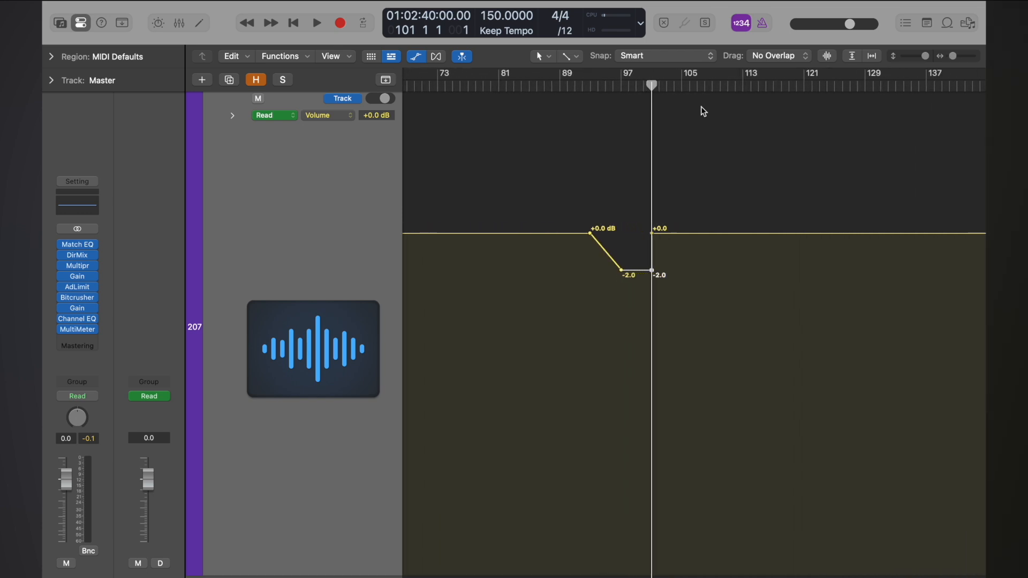
scroll(674, 265, left, 15)
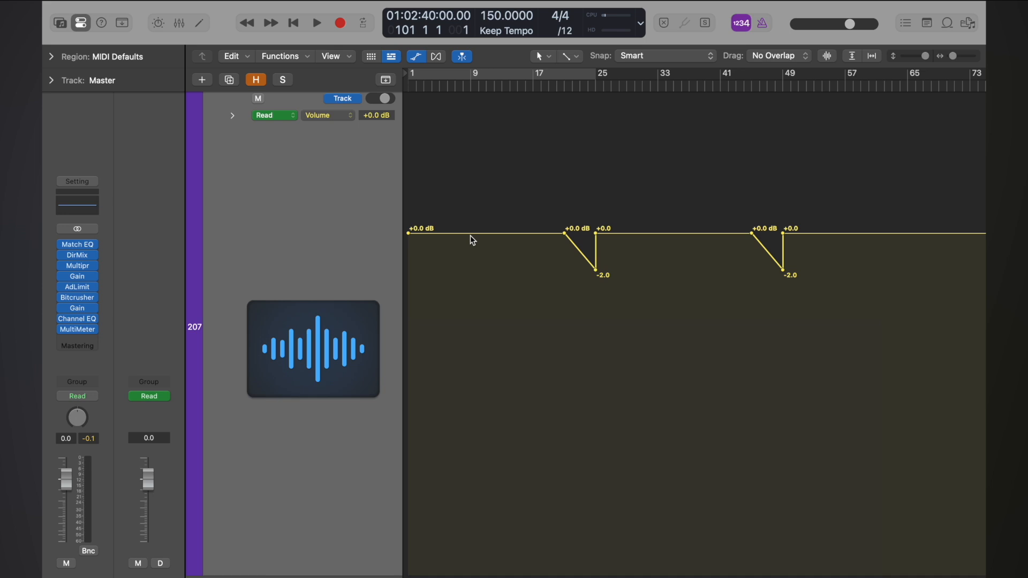
scroll(593, 265, right, 17)
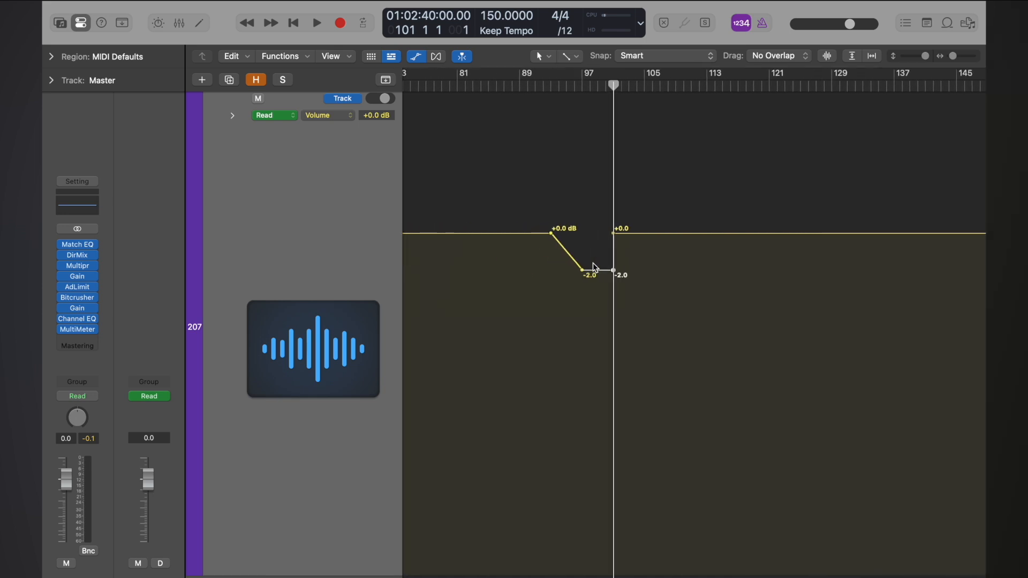
scroll(593, 265, up, 1)
key(super+Up)
key(super+Up)
key(super+Up)
key(super+Left)
key(super+Left)
key(super+Left)
key(super+Left)
scroll(593, 265, left, 2)
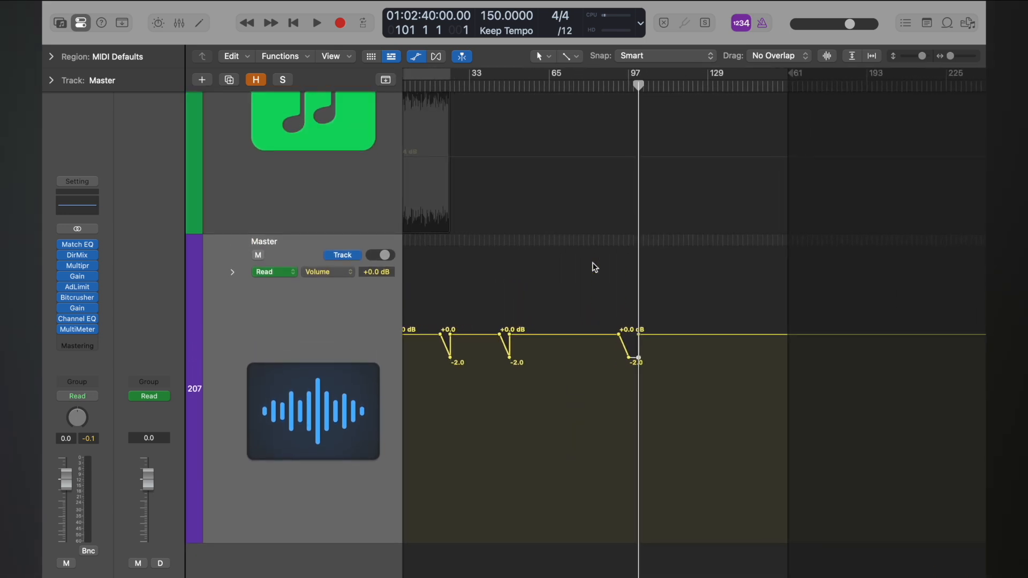
- Play short passages around bars 129, 121 and 117 to find where the next volume dip should go
click(709, 84)
key(space)
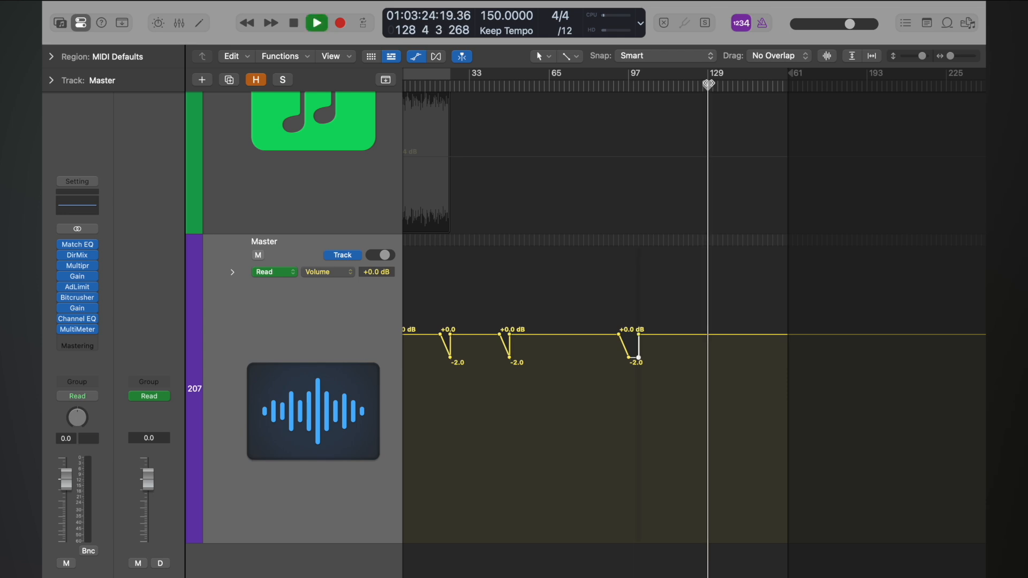
key(super+Right)
key(super+Right)
key(super+Right)
key(super+Right)
key(super+Right)
click(614, 87)
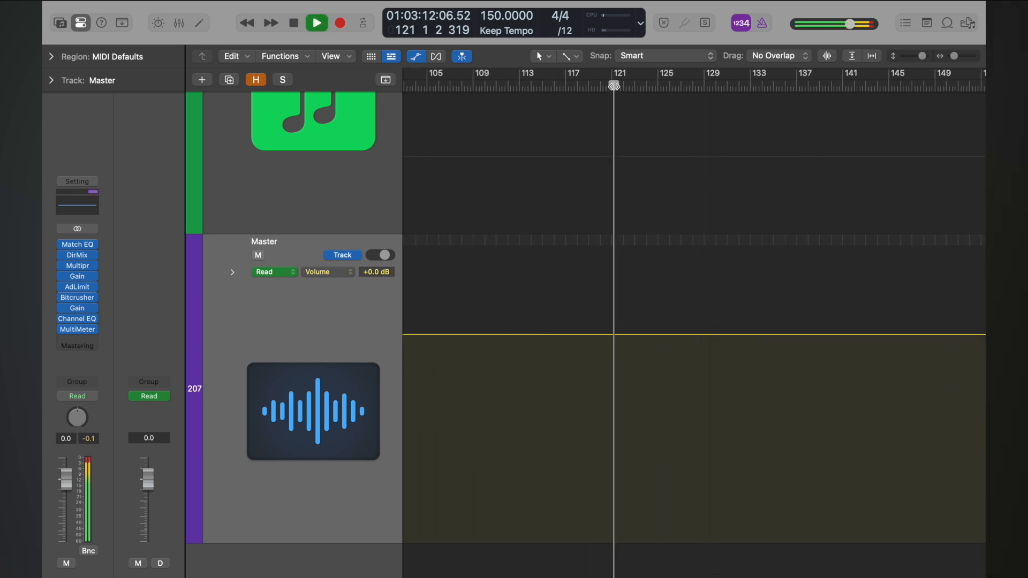
scroll(612, 87, left, 1)
click(581, 86)
key(space)
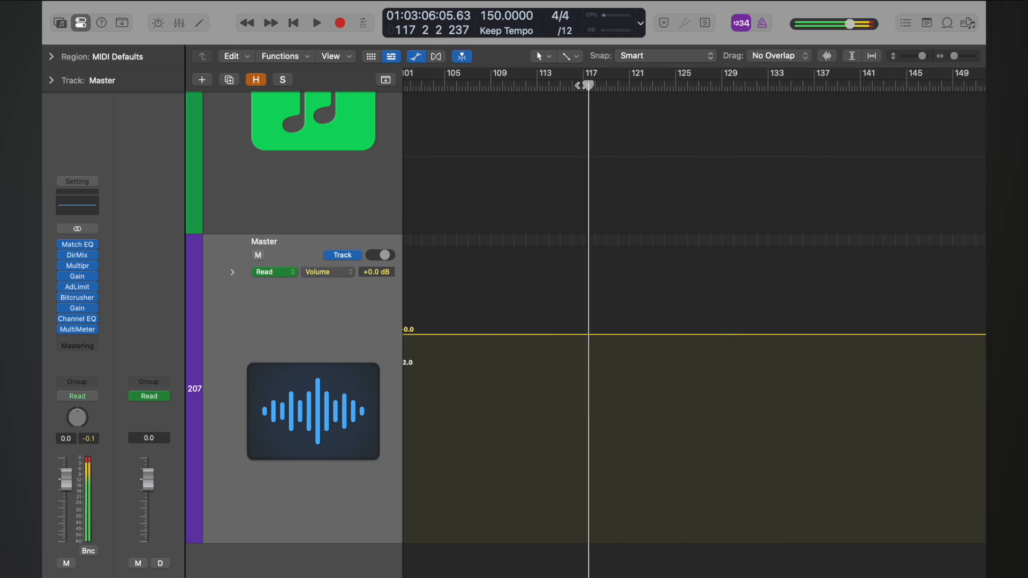
drag(588, 85, 647, 85)
- Place the playhead at bar 117 and add a 0.0 dB volume point there on the Master track
click(584, 86)
key(super+Right)
key(super+Right)
key(super+Right)
key(super+Right)
key(super+Right)
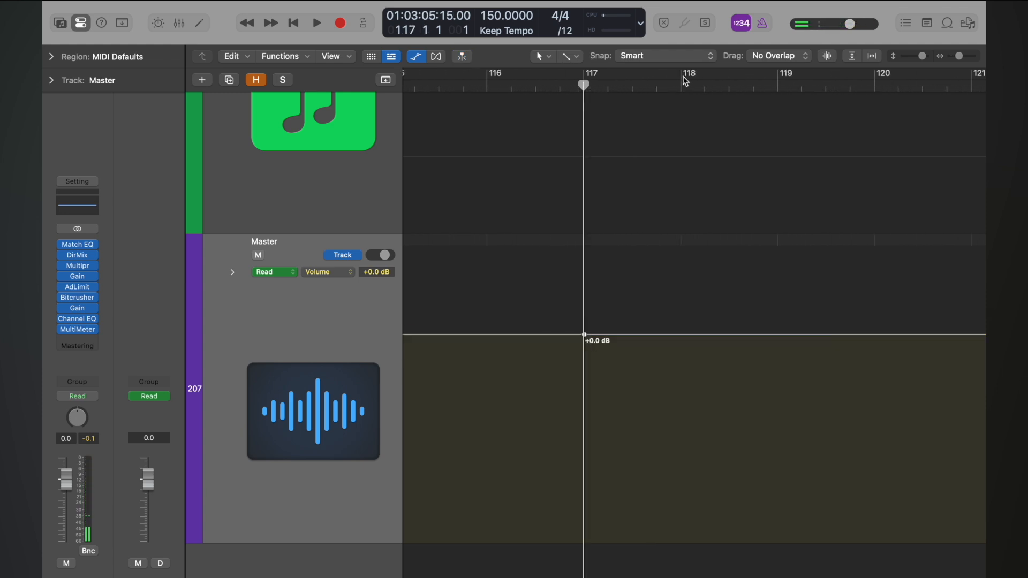
- Audition bar 121 and add a 0.0 dB volume point there on the Master track
key(super+Left)
key(super+Left)
click(744, 85)
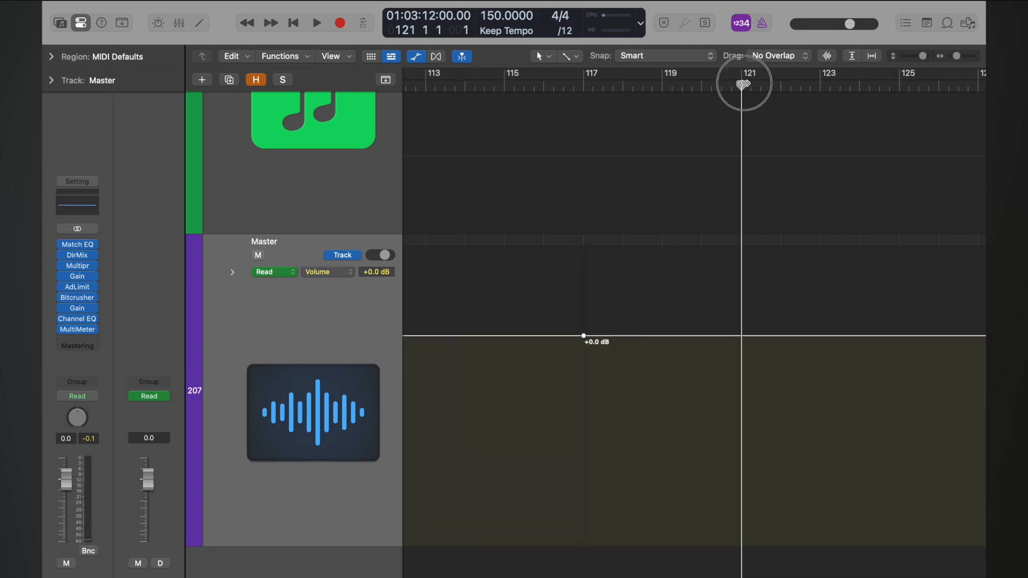
key(space)
key(space)
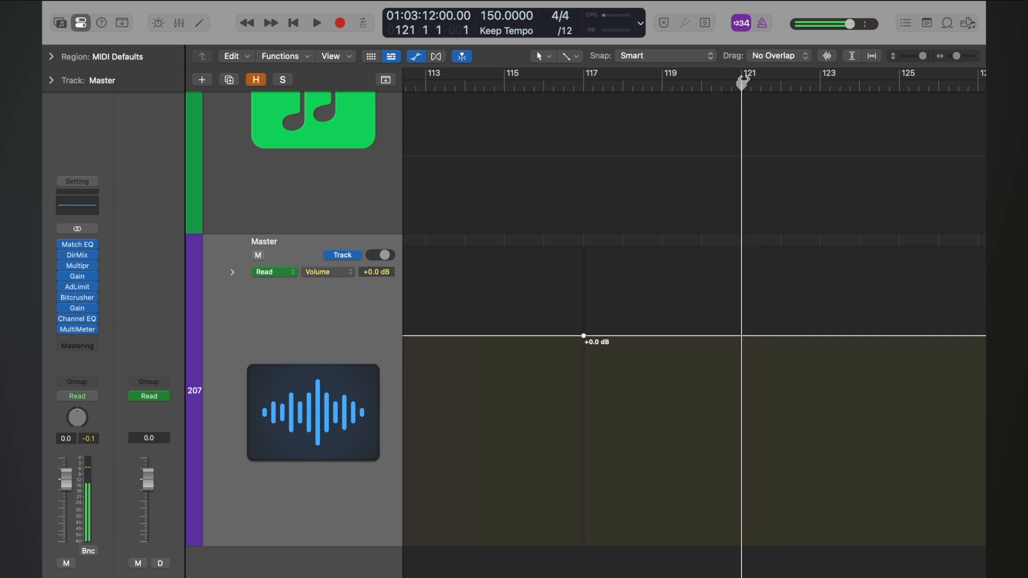
key(super+Right)
key(super+Right)
key(super+Right)
key(super+Right)
key(super+Right)
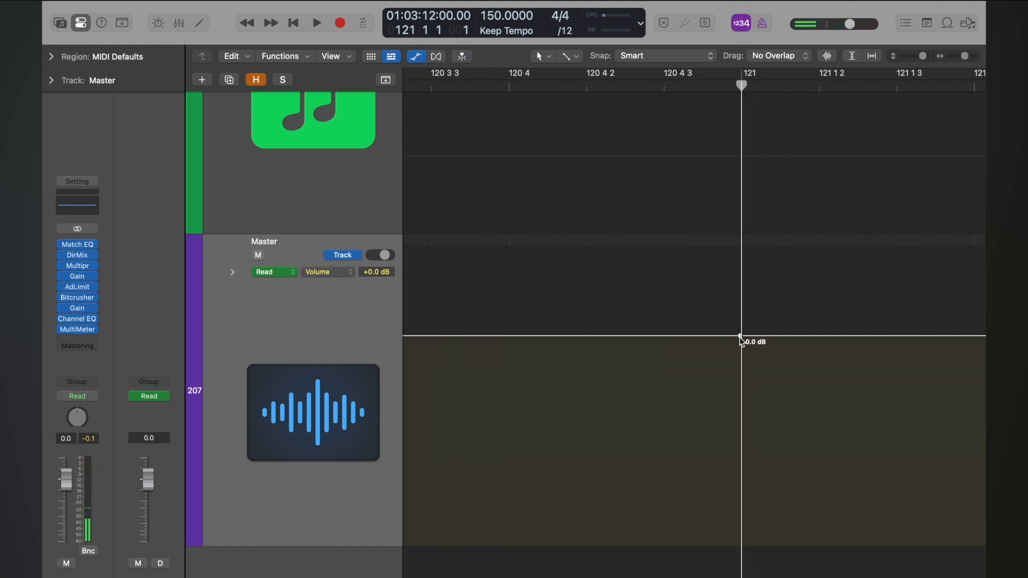
drag(740, 337, 742, 337)
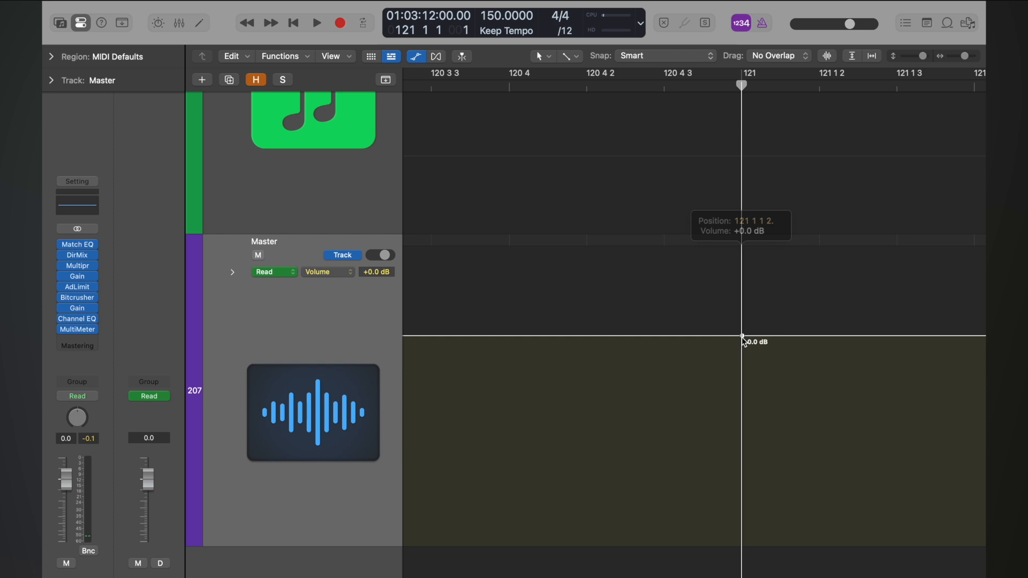
- Shift that volume point to just before bar 121 and add a second 0.0 dB point exactly at 121 1 1 1
key(super+Right)
key(super+Right)
key(super+Right)
key(super+Right)
key(super+Right)
drag(879, 336, 634, 337)
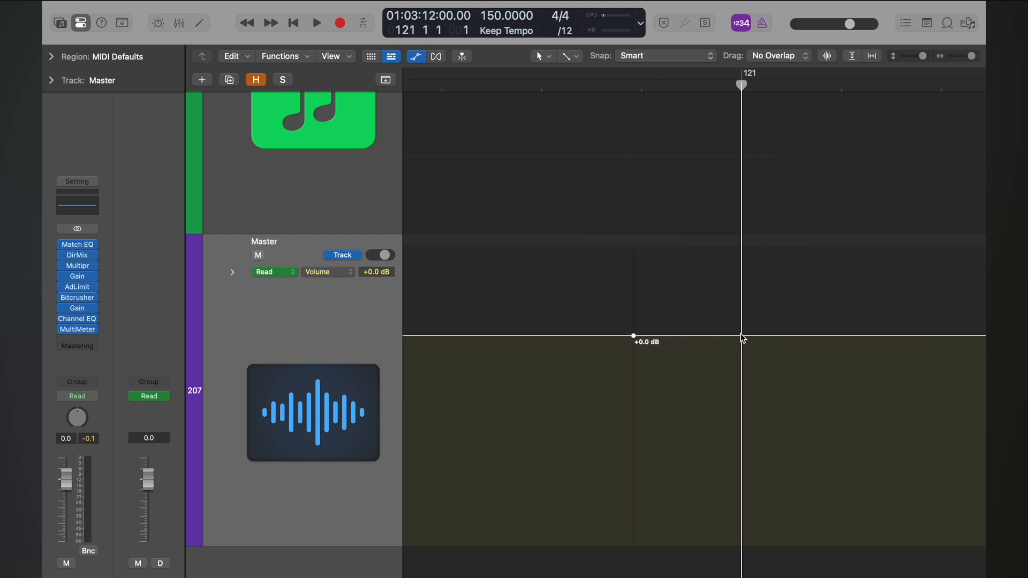
click(742, 336)
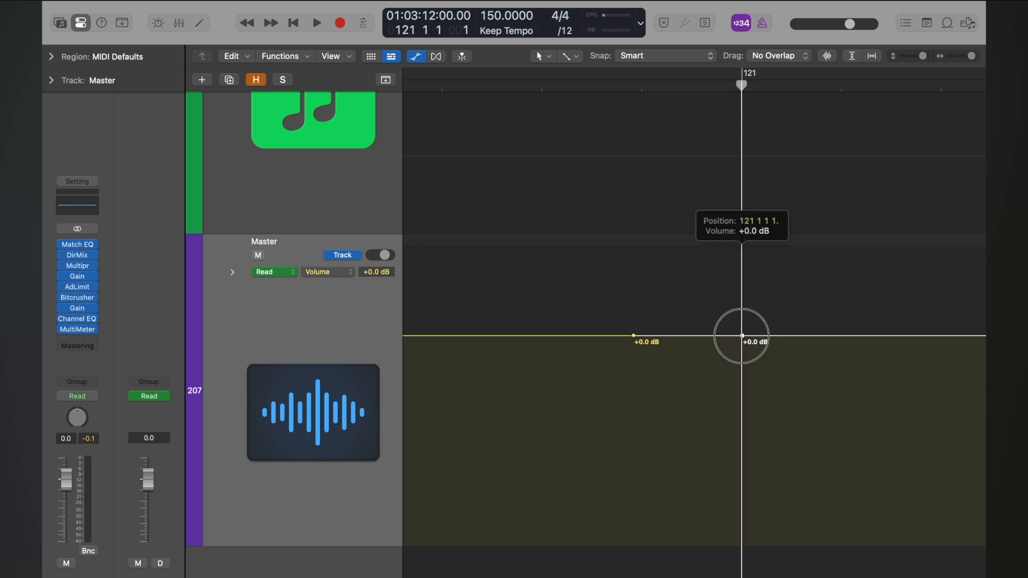
drag(742, 336, 743, 335)
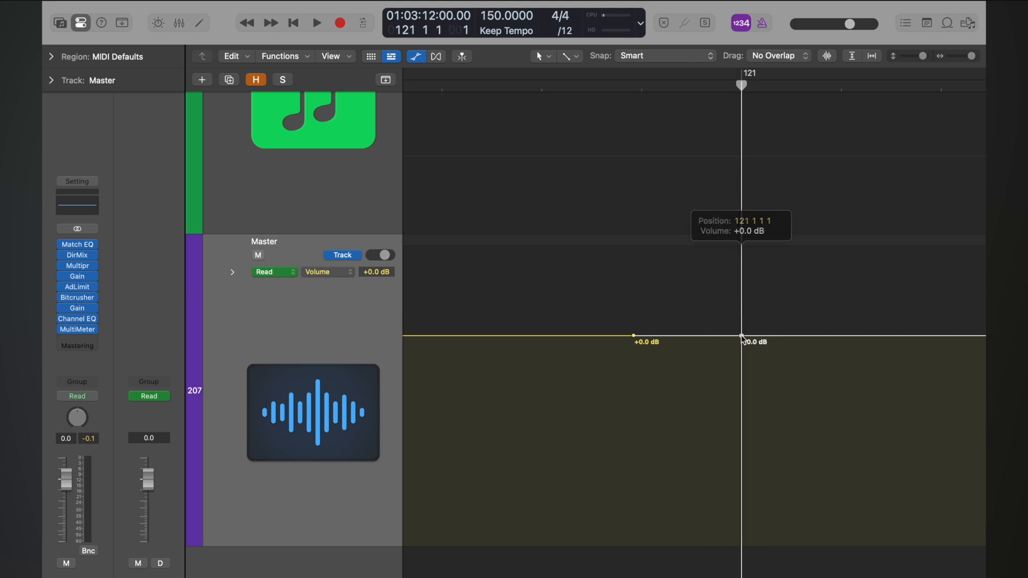
- Lower the Master volume point just before bar 121 to -2.0 dB
key(super+Left)
key(super+Left)
key(super+Left)
key(super+Left)
key(super+Left)
key(super+Left)
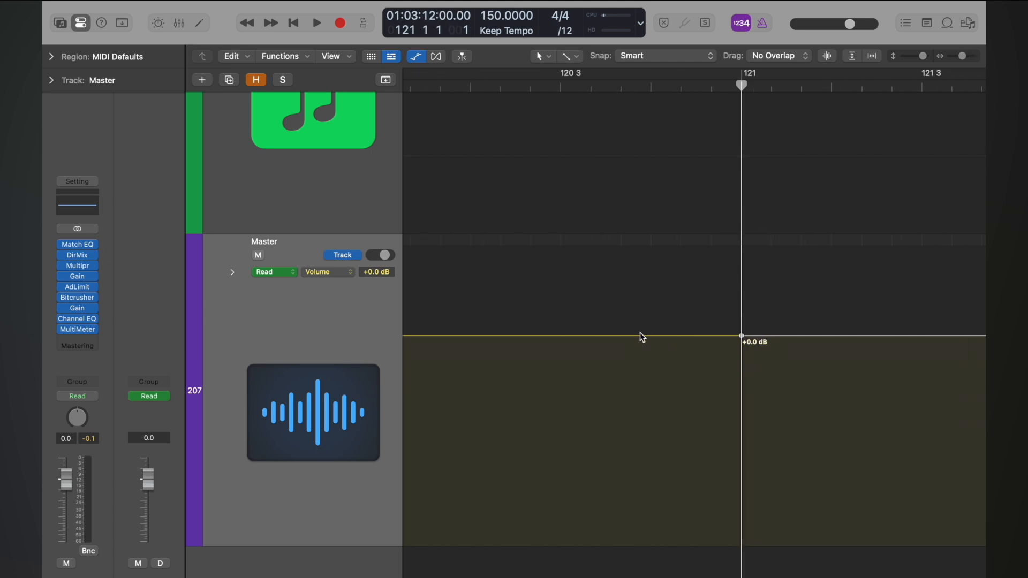
key(super+Right)
key(super+Right)
key(super+Right)
key(super+Right)
key(super+Right)
key(super+Right)
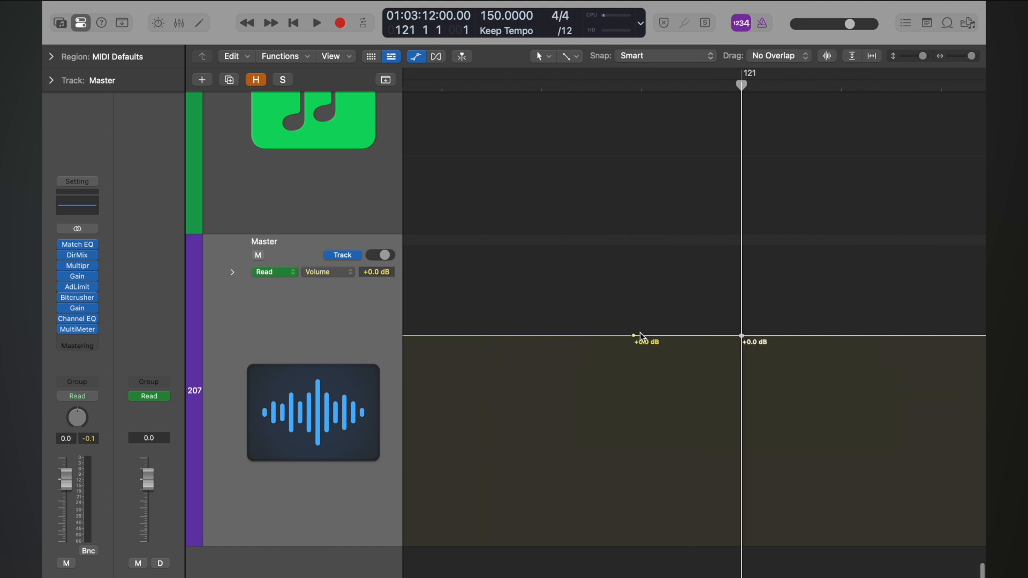
drag(640, 334, 740, 375)
scroll(741, 360, up, 1)
scroll(740, 376, down, 10)
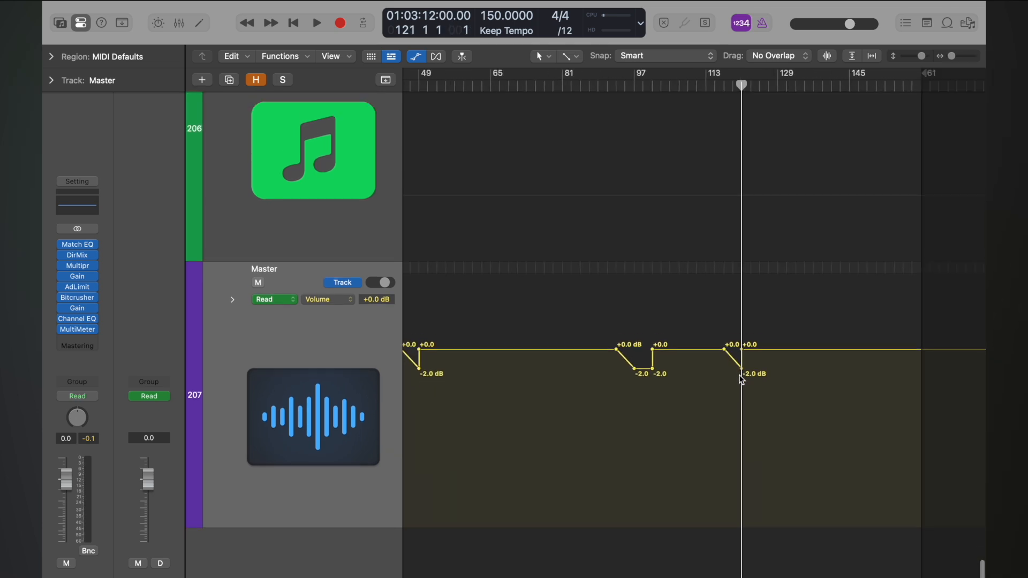
- Play from about bar 115 through the drop at bar 121 to hear the new volume dip
scroll(741, 379, down, 5)
click(716, 83)
key(space)
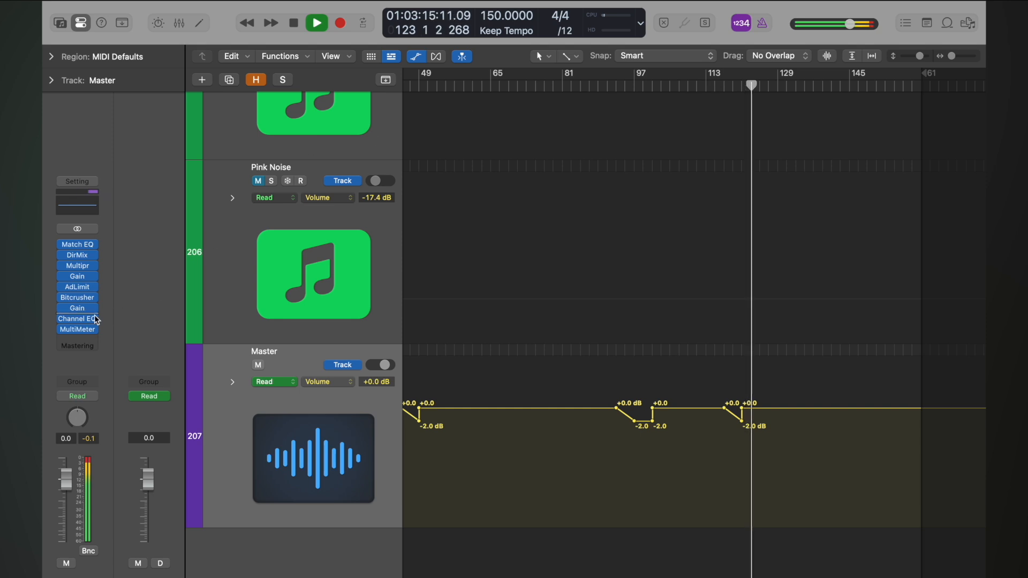
key(space)
- Look over the arrangement after bar 121 and play from about bar 144 to check where the song ends
key(super+Right)
key(super+Right)
key(super+Right)
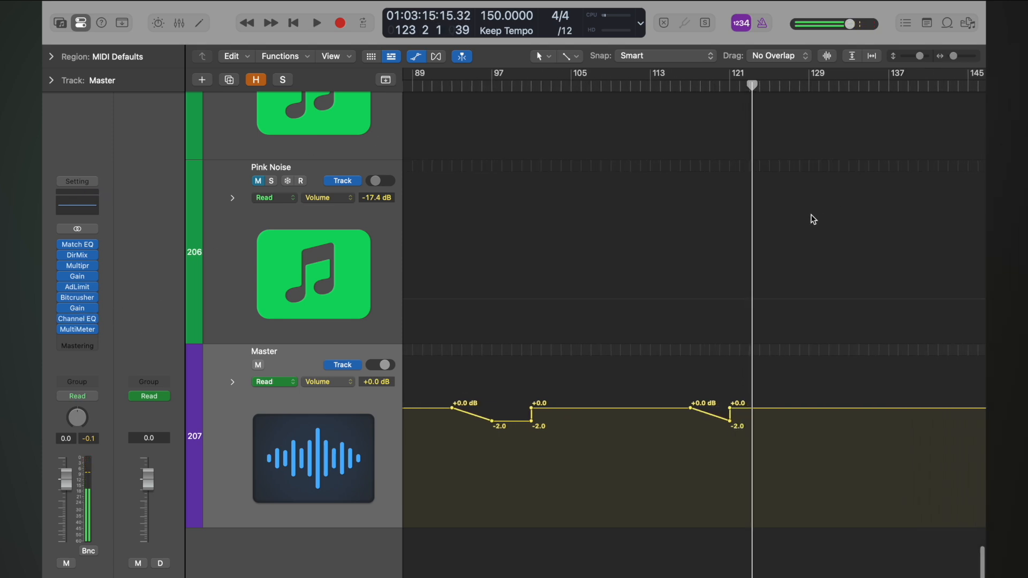
scroll(811, 216, right, 8)
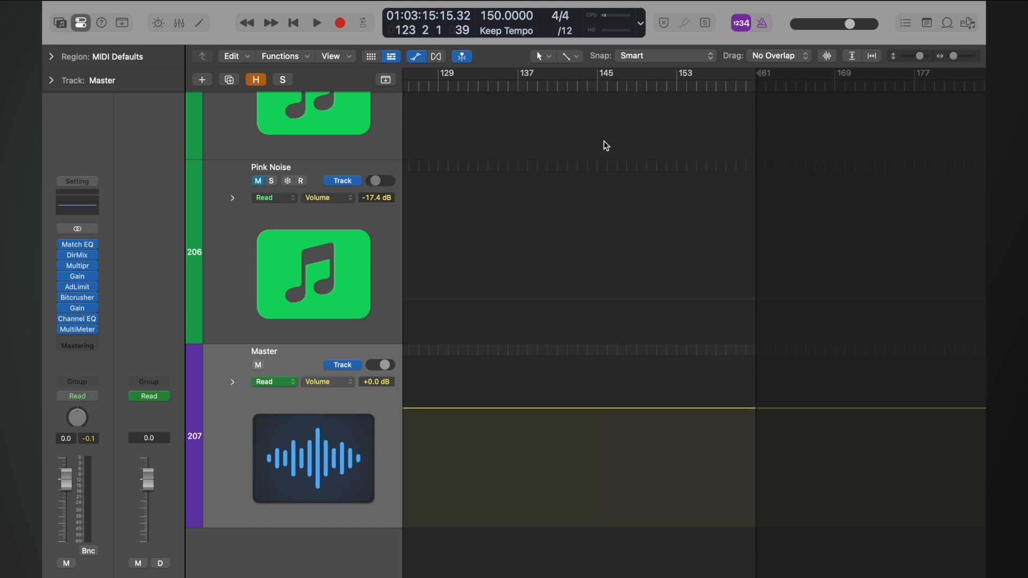
key(super+Left)
key(super+Left)
scroll(603, 146, left, 2)
key(super+Right)
key(super+Right)
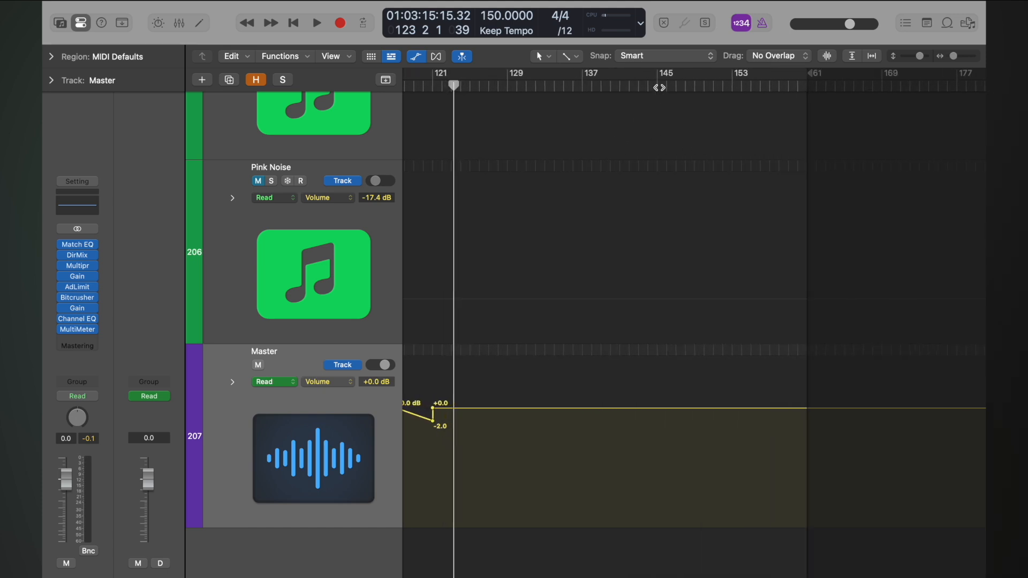
scroll(663, 97, up, 15)
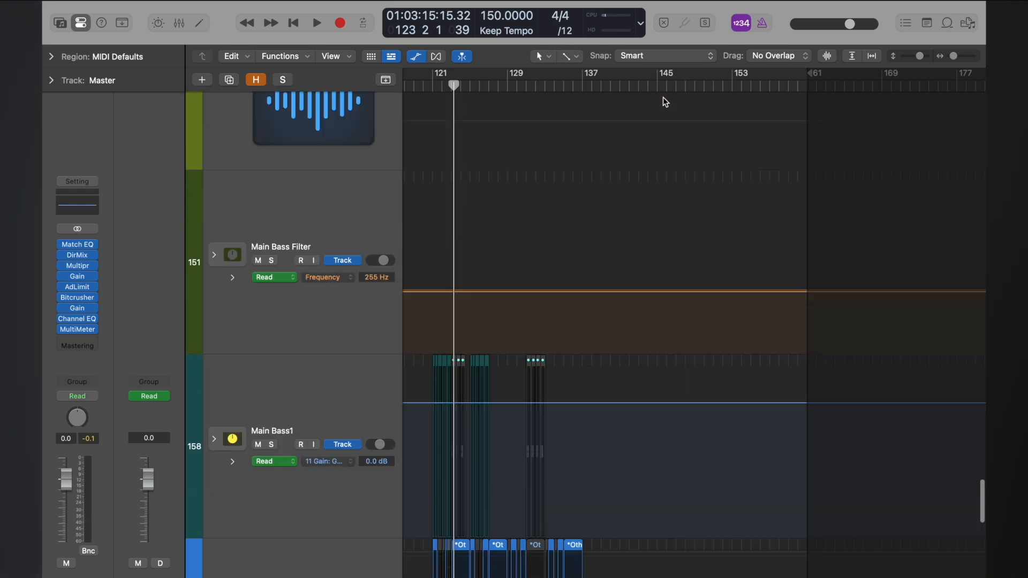
scroll(663, 98, down, 8)
click(657, 85)
key(space)
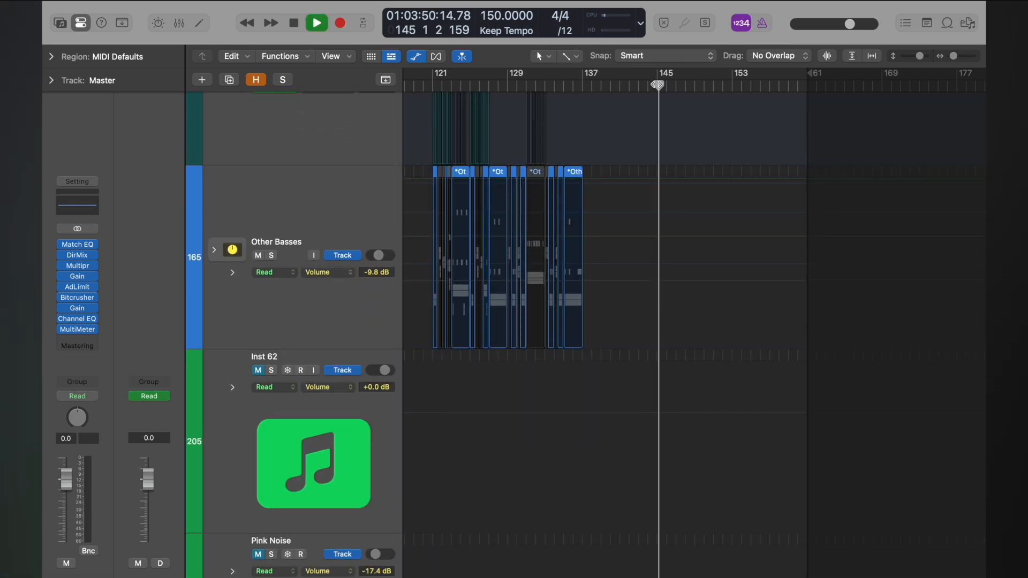
- Hide the automation and play the song's ending from about bar 136 until the Noise/Risers region dies away
click(573, 84)
key(a)
scroll(573, 84, right, 2)
scroll(607, 185, down, 10)
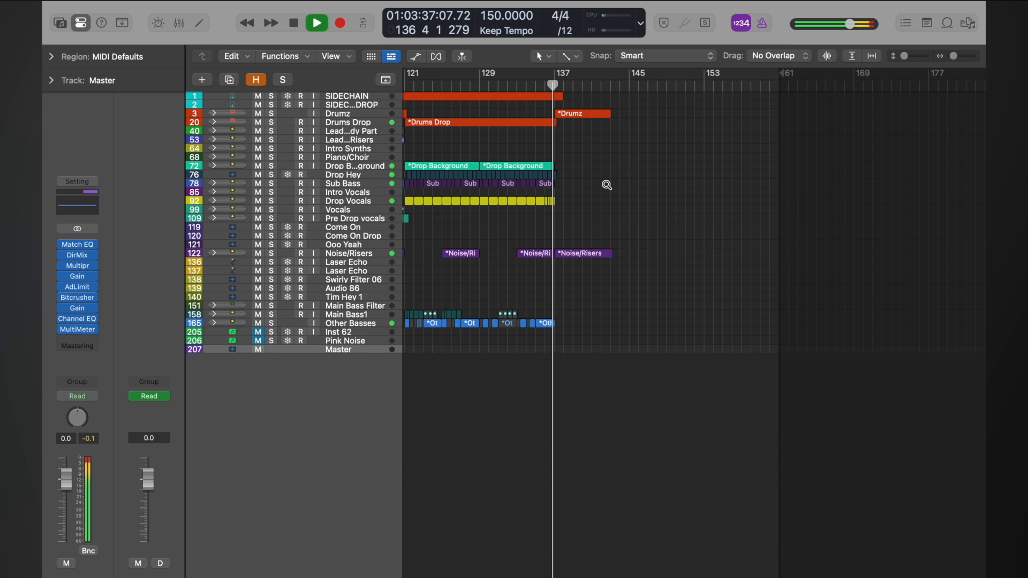
scroll(608, 185, up, 9)
scroll(607, 184, right, 5)
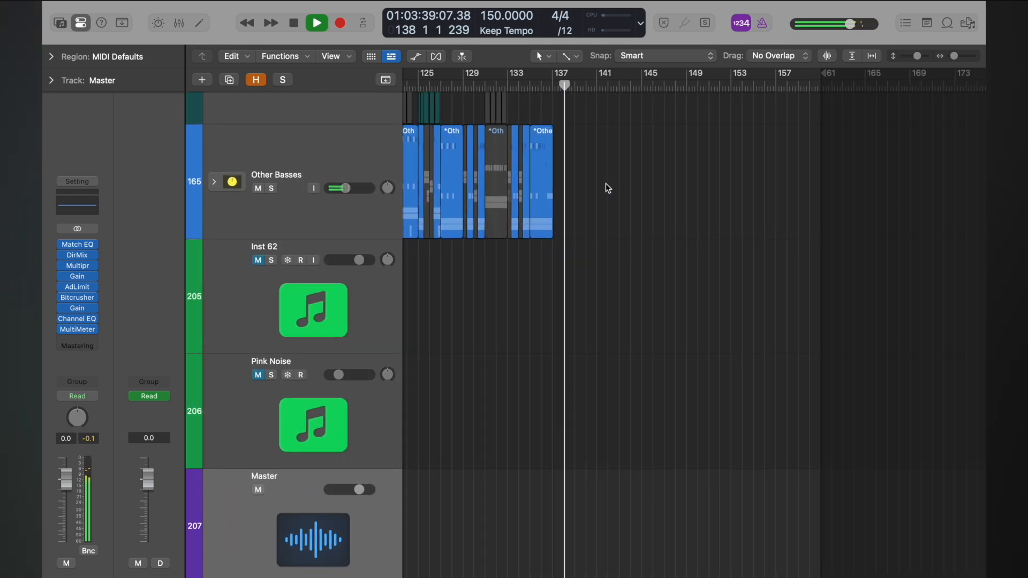
scroll(607, 185, down, 2)
scroll(607, 184, up, 3)
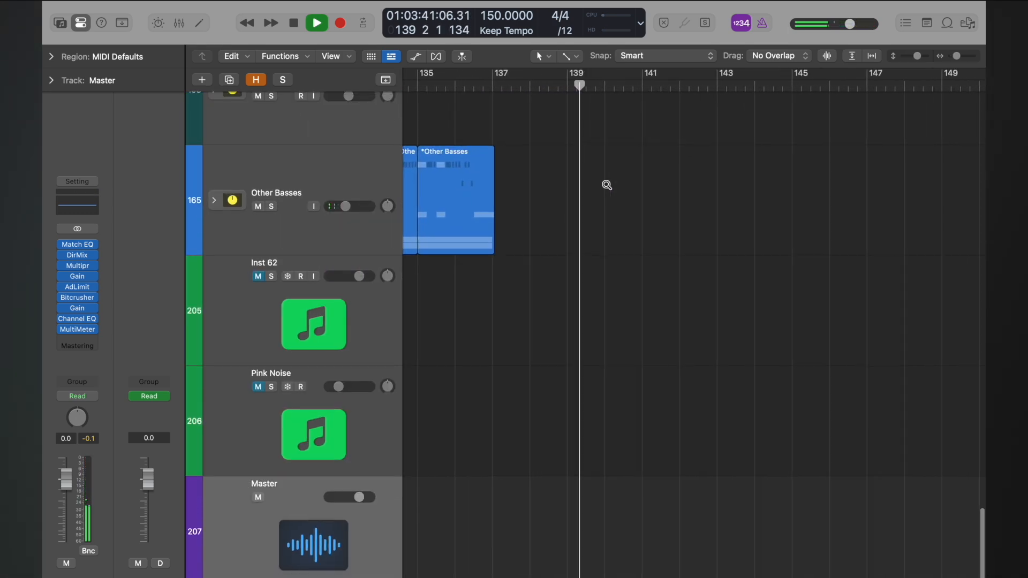
scroll(607, 185, up, 15)
scroll(608, 188, up, 3)
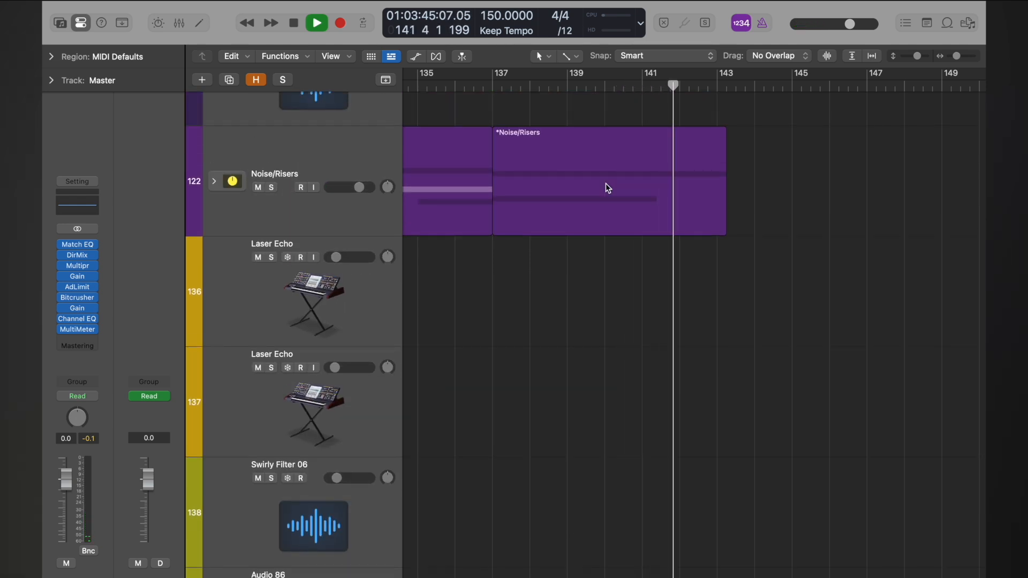
key(space)
- Check bars 142 and 141 with the playhead and replay the outro from bar 137 to locate the fade-out
drag(687, 82, 678, 82)
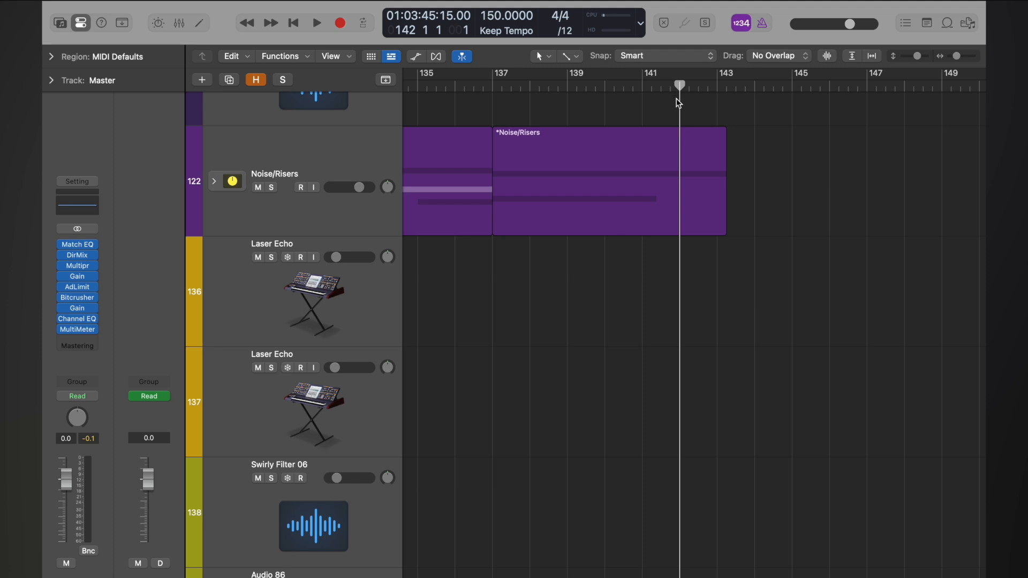
drag(680, 83, 644, 80)
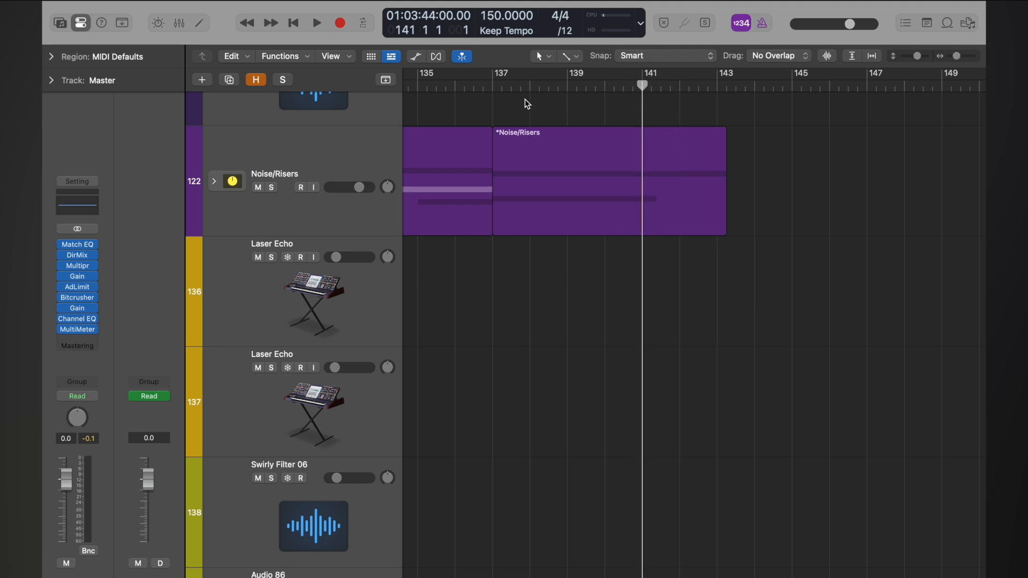
click(493, 84)
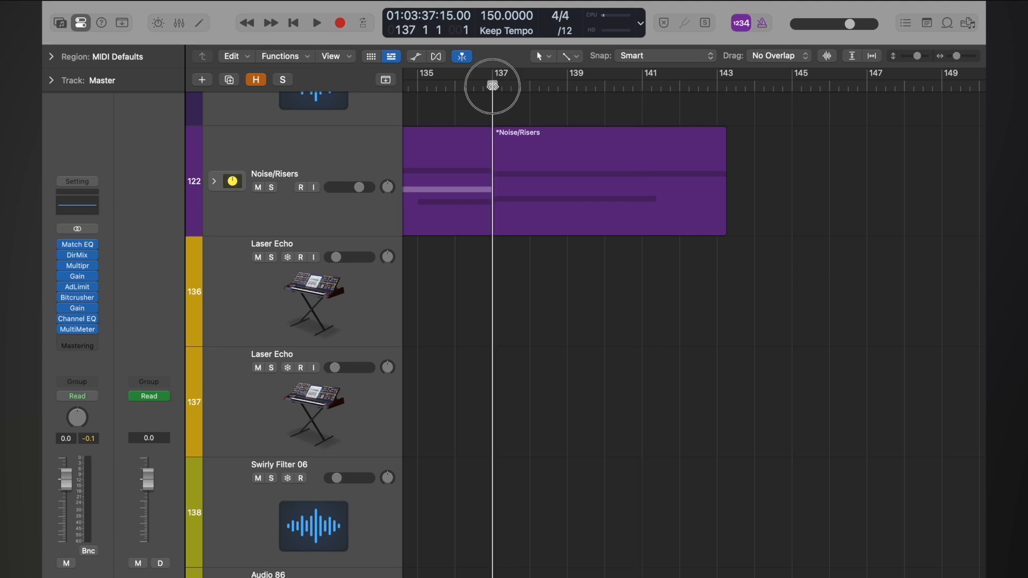
key(space)
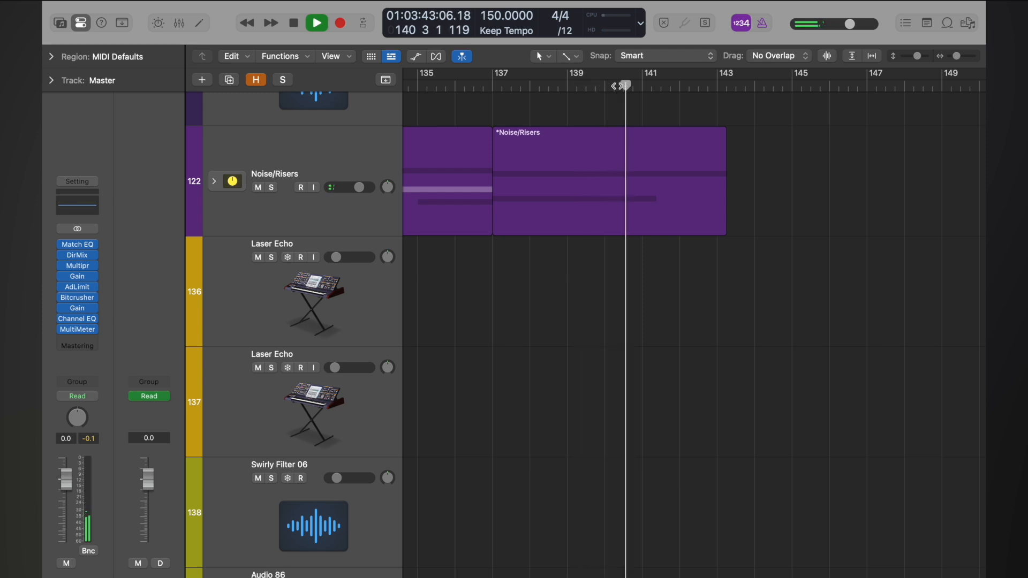
key(space)
- Place the playhead at bar 139, show the automation and add a 0.0 dB volume point there on the Master track
drag(642, 85, 567, 85)
key(a)
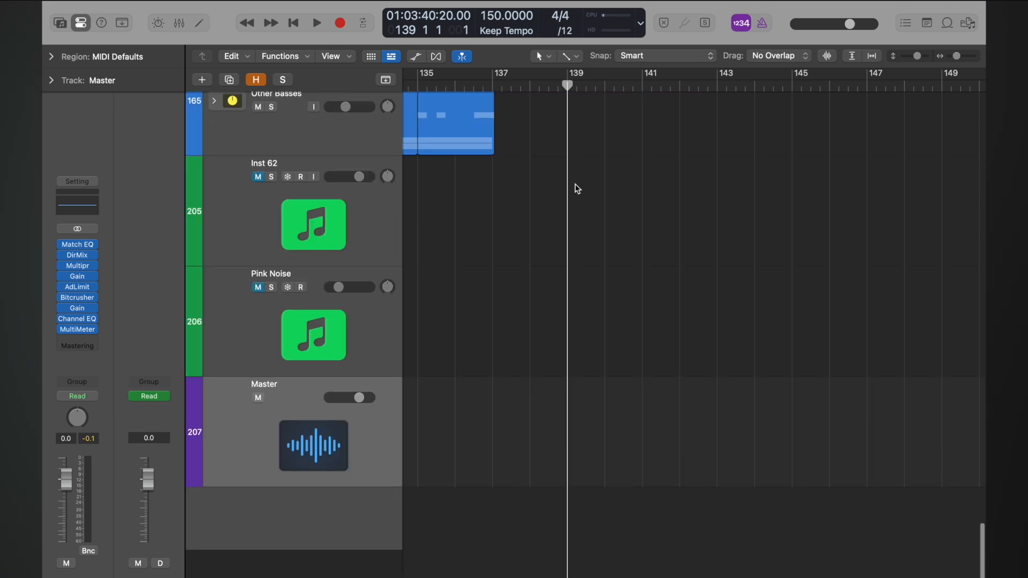
key(super+Down)
key(super+Down)
key(super+Down)
key(super+Down)
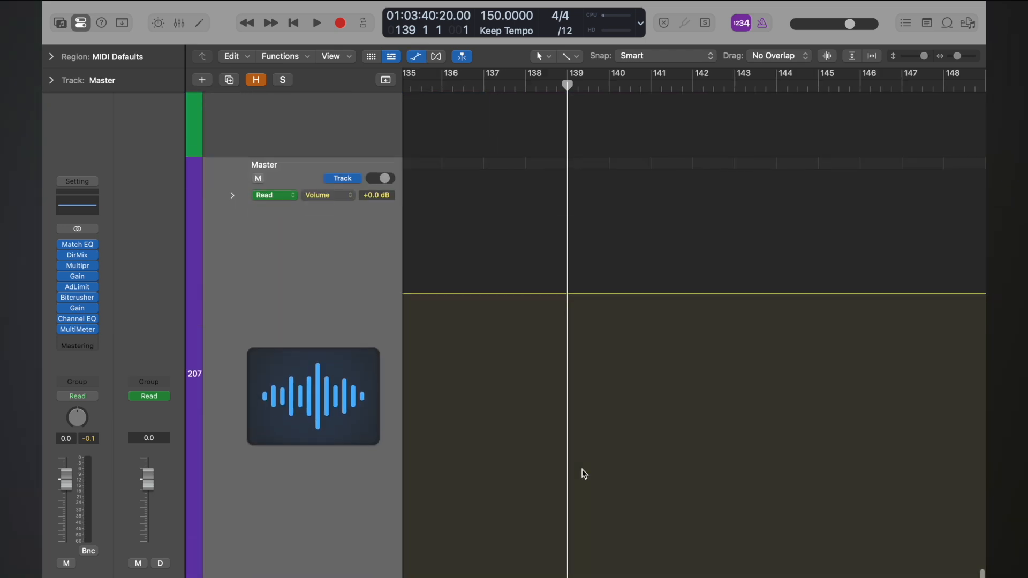
key(super+Right)
key(super+Right)
key(super+Right)
key(super+Right)
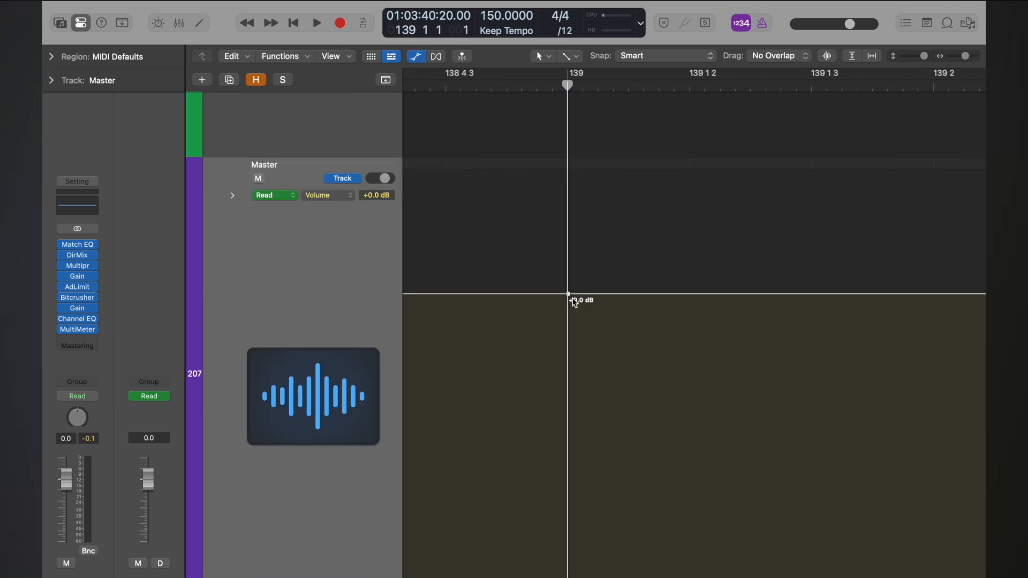
- Place the playhead at bar 141 and add a 0.0 dB Master volume point just before it
key(super+Left)
key(super+Left)
key(super+Left)
key(super+Left)
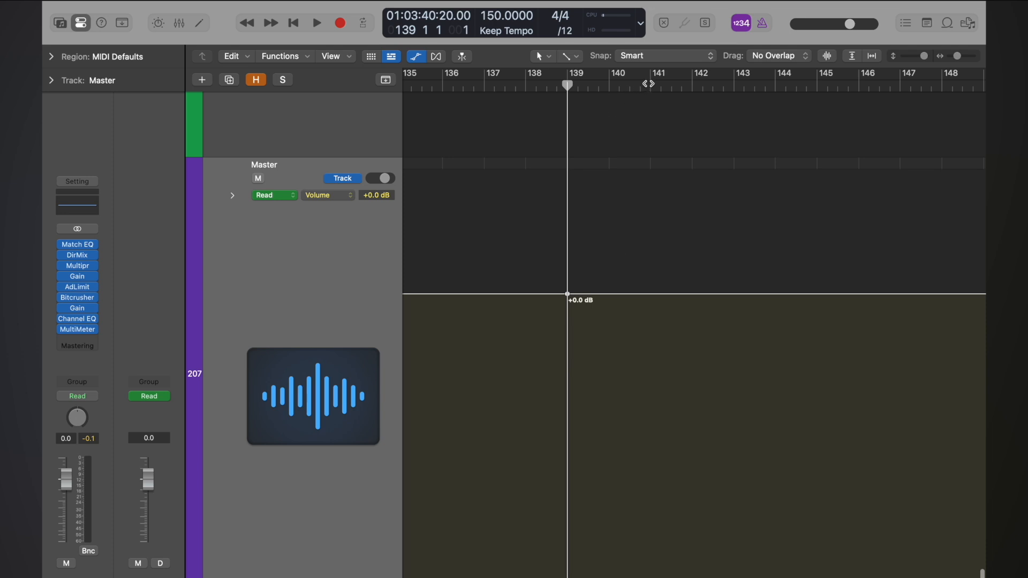
key(space)
drag(660, 87, 648, 84)
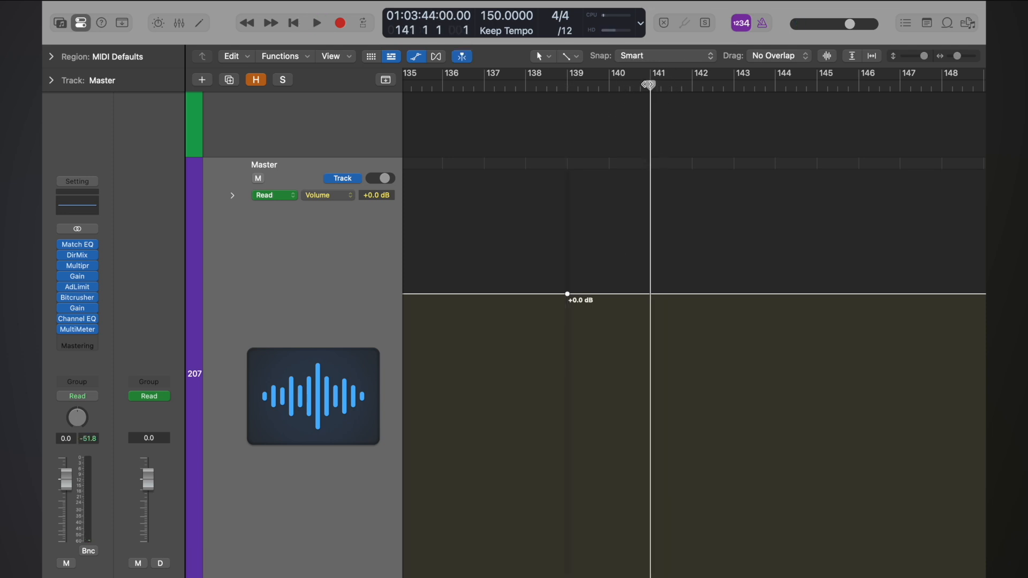
key(super+Right)
key(super+Right)
key(super+Right)
key(super+Right)
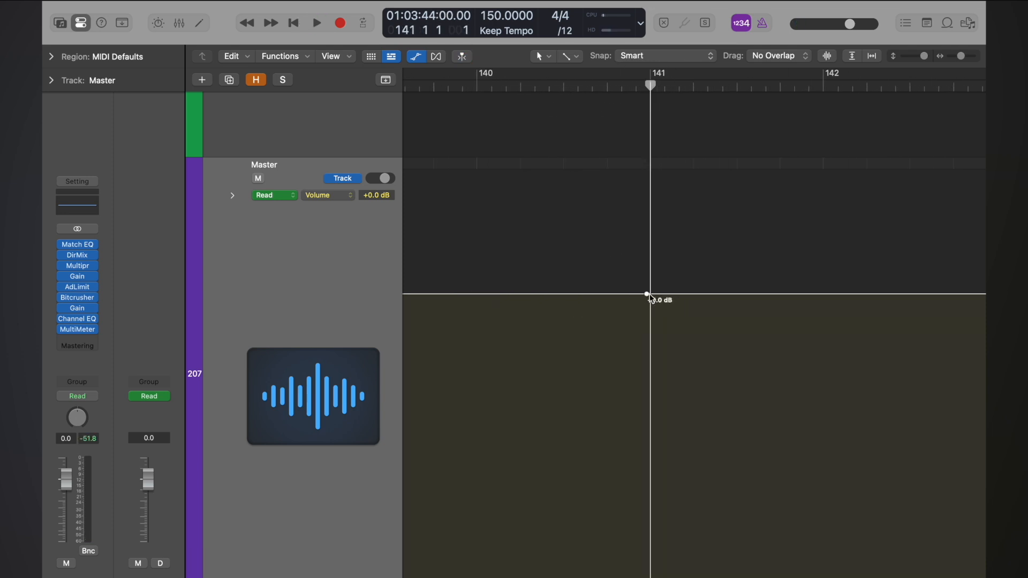
scroll(521, 291, down, 2)
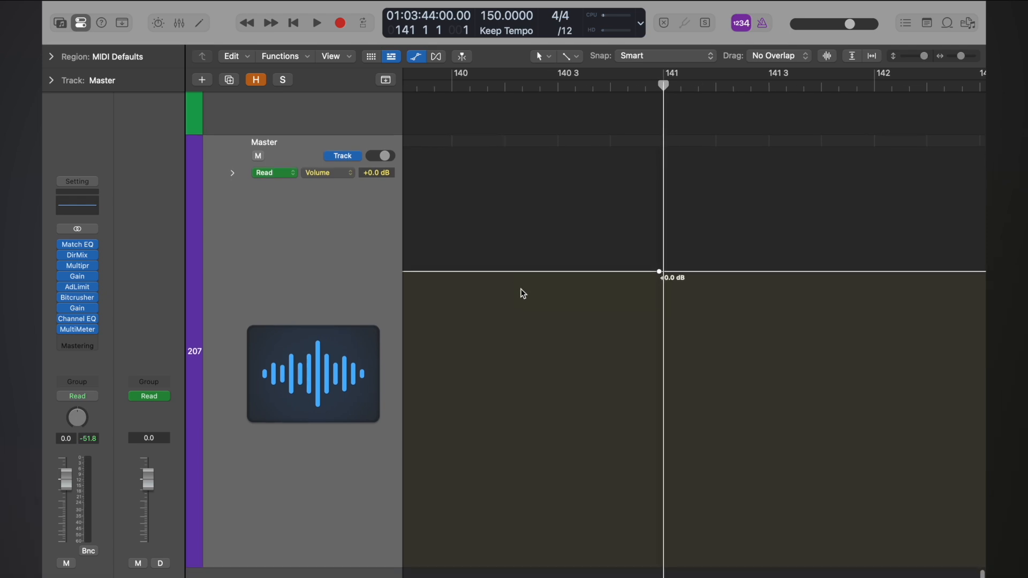
- Add a 0.0 dB Master volume point just before beat 2 of bar 140 and lower the point before bar 141 to -∞ dB
click(497, 270)
drag(659, 271, 659, 564)
key(super+Up)
key(super+Up)
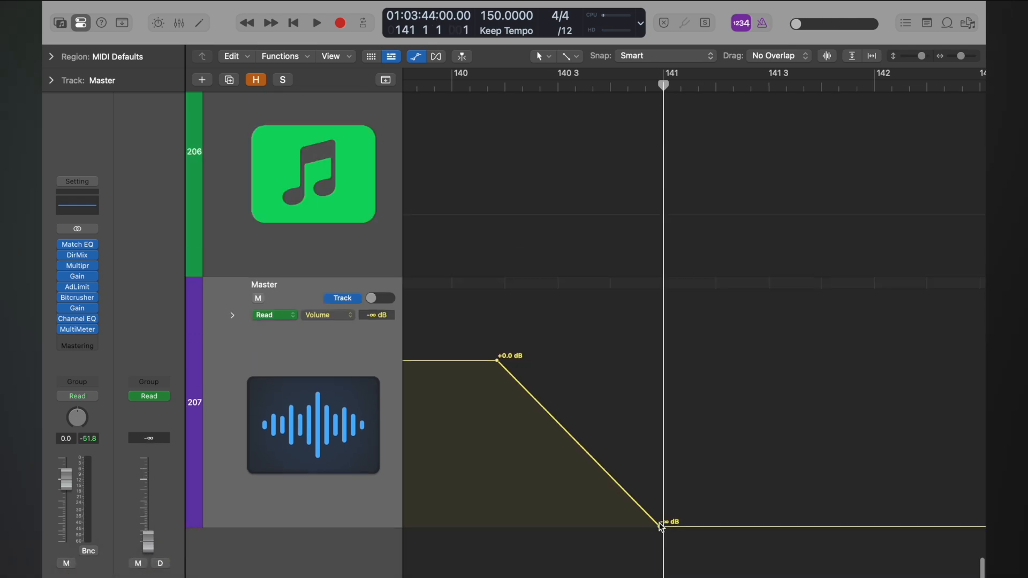
- Play the outro from bar 137 past bar 141 to hear the Master fade-out
key(super+Left)
key(super+Left)
key(super+Left)
key(super+Left)
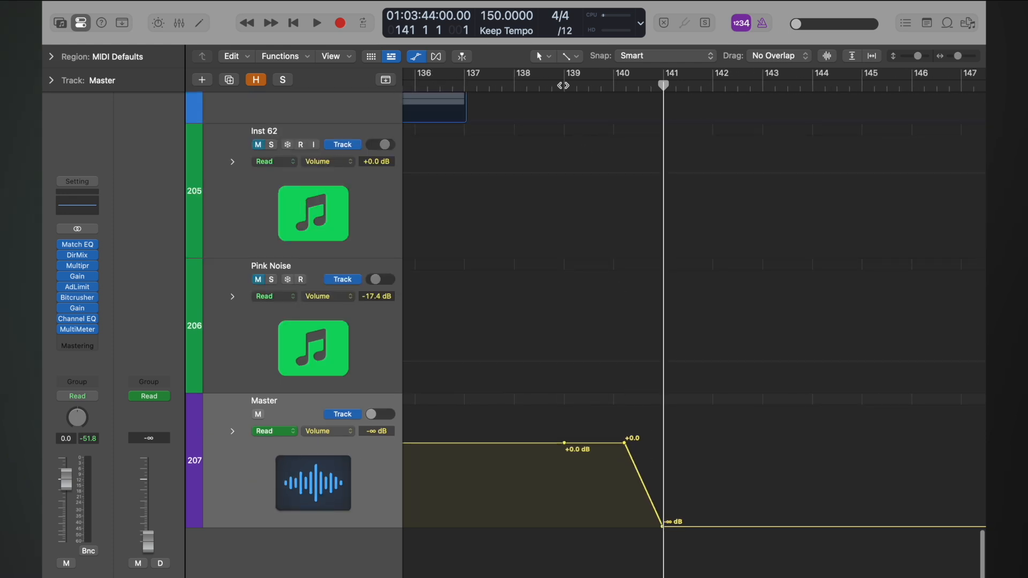
click(465, 81)
key(space)
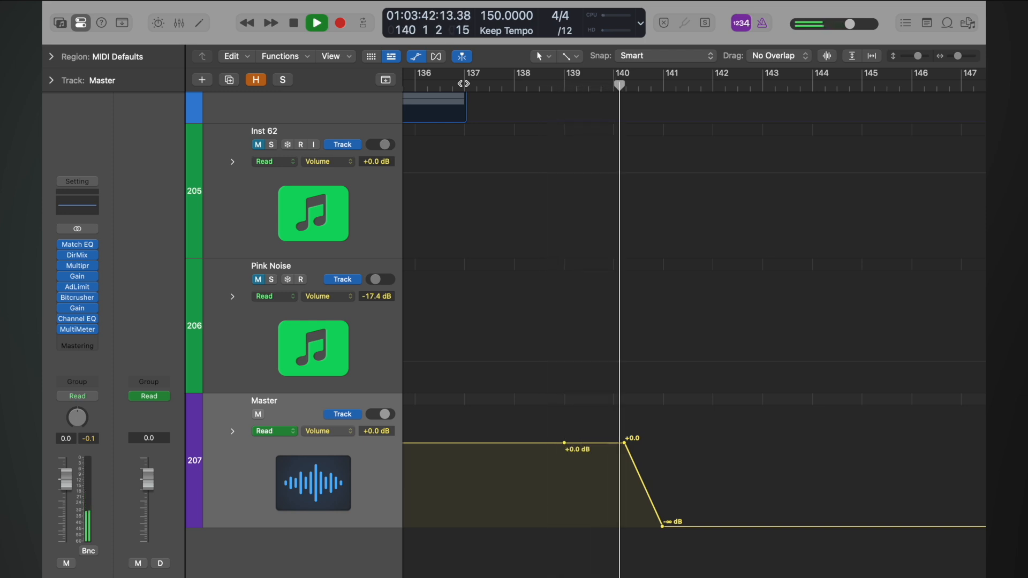
key(space)
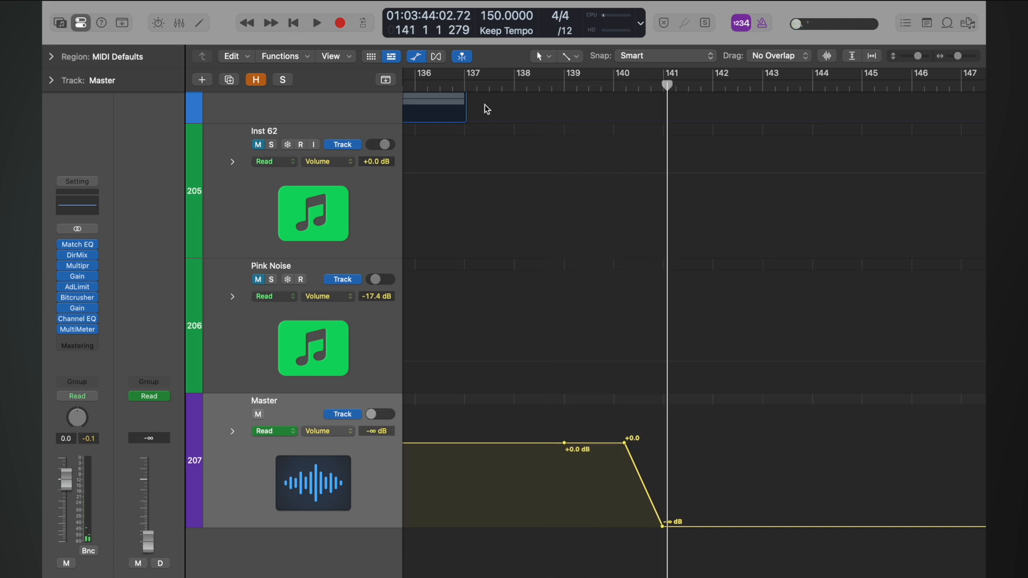
- Bend the Master's fade-out line before bar 141 upward into a convex curve with the Automation Curve Tool
scroll(673, 436, up, 6)
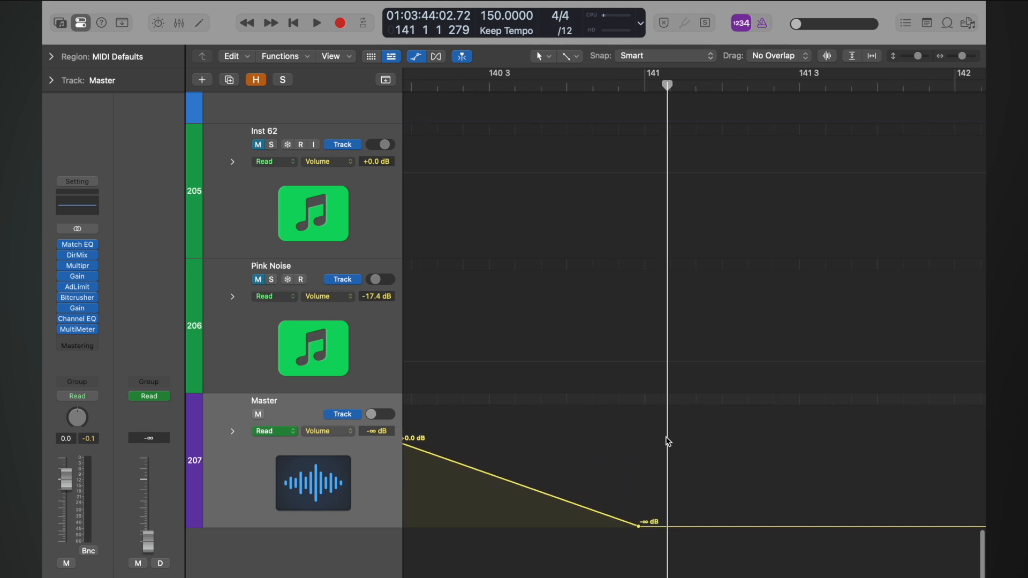
scroll(613, 438, down, 1)
click(572, 56)
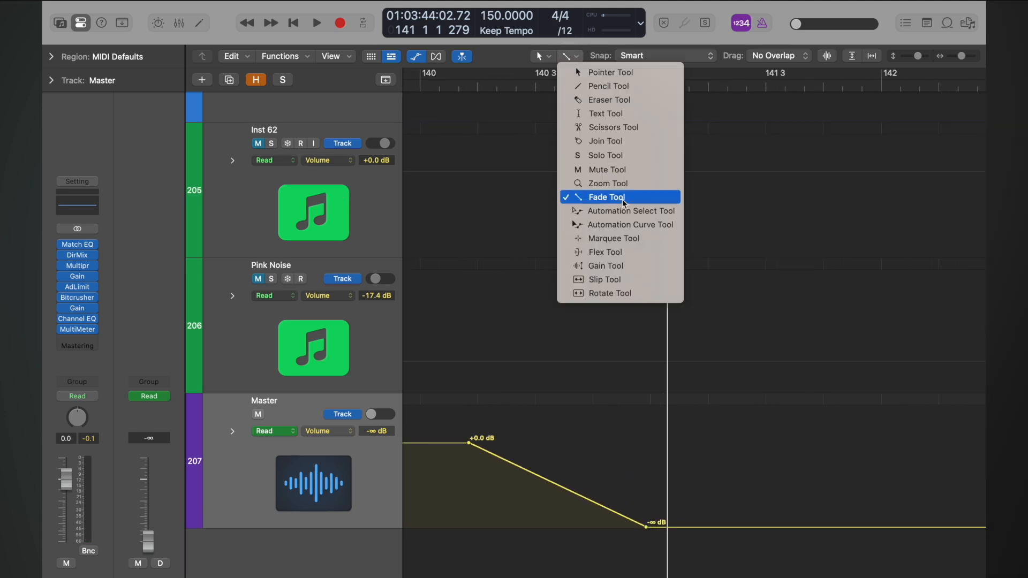
click(645, 225)
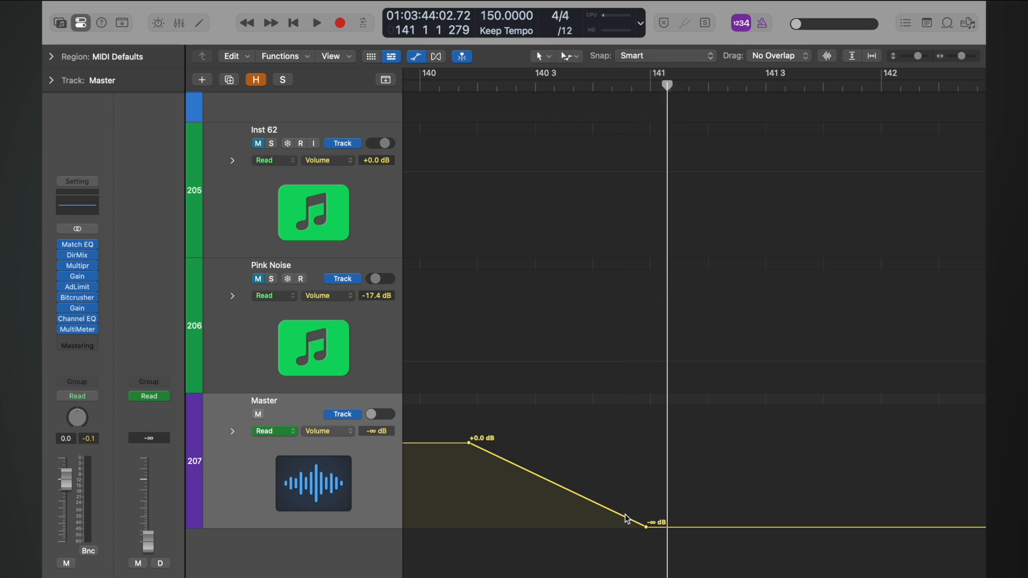
drag(591, 506, 620, 399)
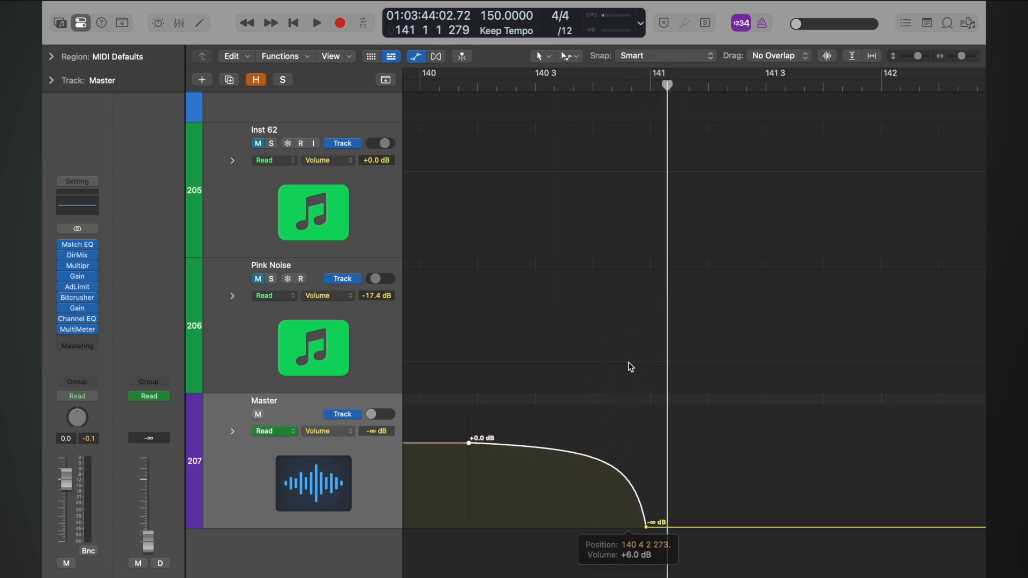
scroll(621, 390, up, 3)
scroll(621, 391, left, 2)
drag(712, 464, 716, 409)
- Play the outro from bar 136 past bar 141 to check the curved Master fade-out against its volume automation
key(super+Left)
key(super+Left)
key(super+Left)
key(super+Left)
key(super+Left)
key(super+Left)
key(super+Right)
key(super+Right)
key(super+Right)
key(super+Right)
key(a)
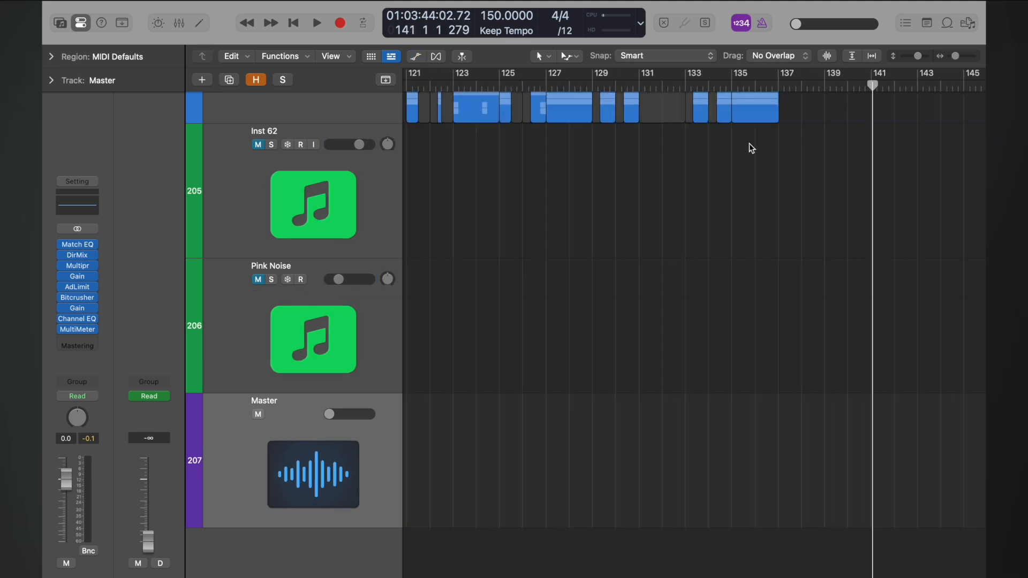
click(754, 84)
key(space)
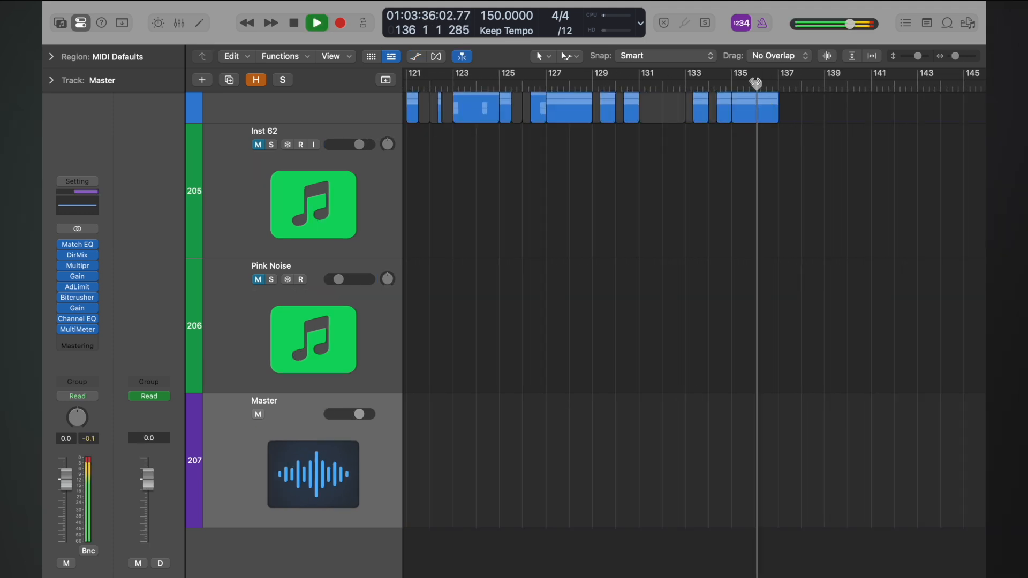
ctrl+alt+click(823, 231)
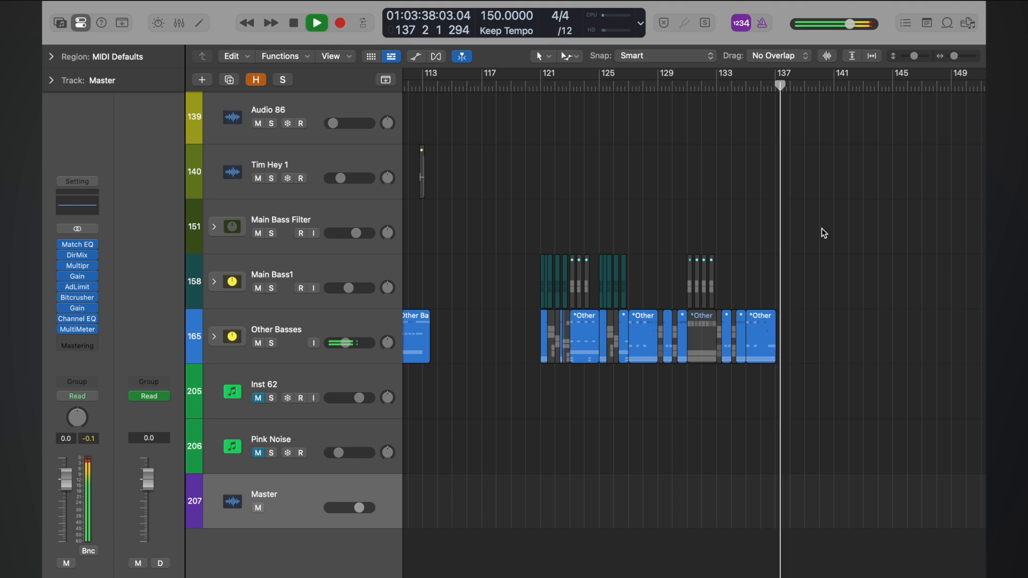
key(a)
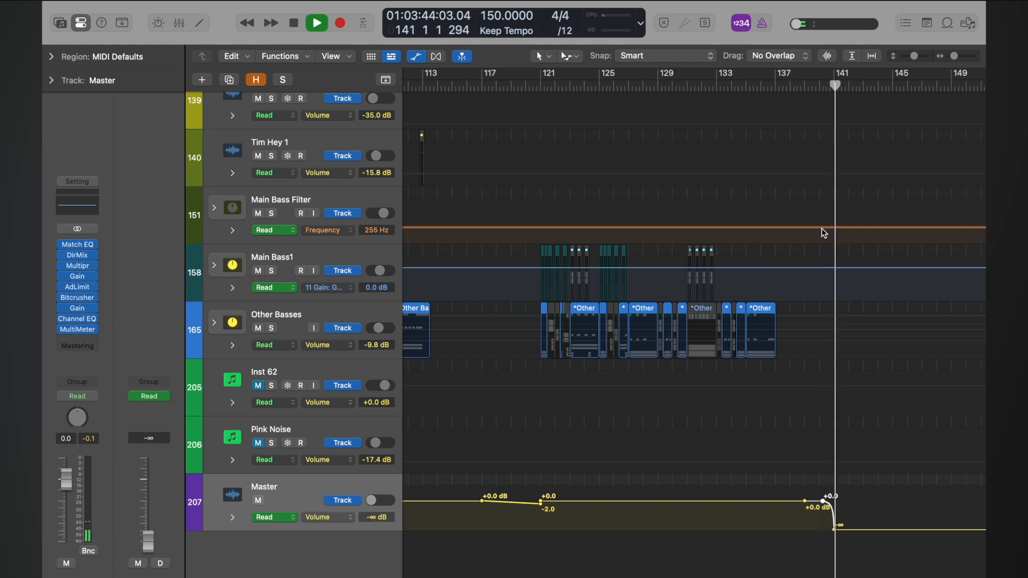
key(space)
- Move the Master's 0.0 dB fade-start point to bar 140 and its -∞ dB end point to bar 142
key(super+Right)
key(super+Right)
key(super+Right)
key(super+Right)
key(super+Down)
key(super+Down)
key(super+Down)
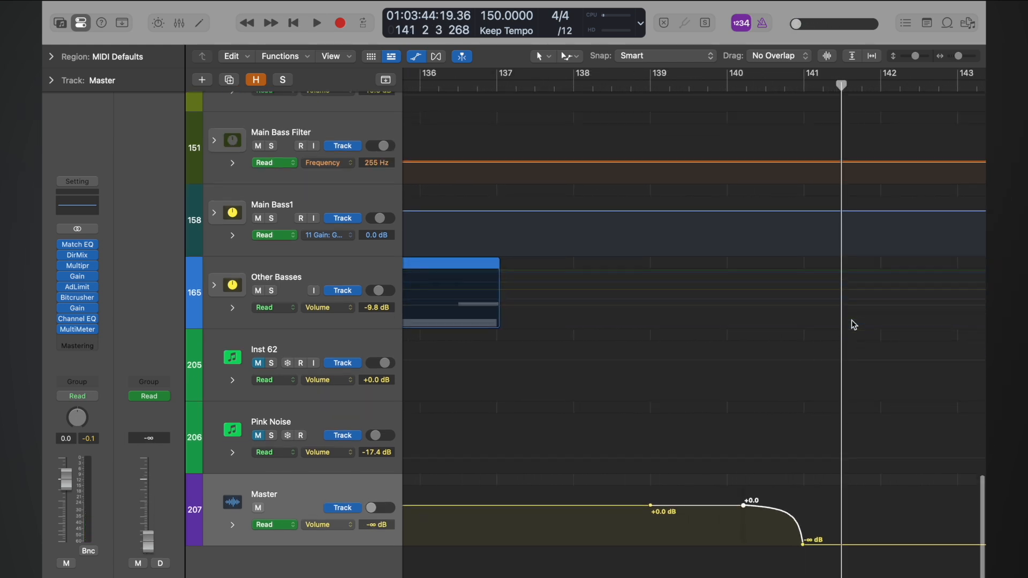
key(super+Right)
scroll(851, 320, down, 1)
scroll(851, 320, down, 1)
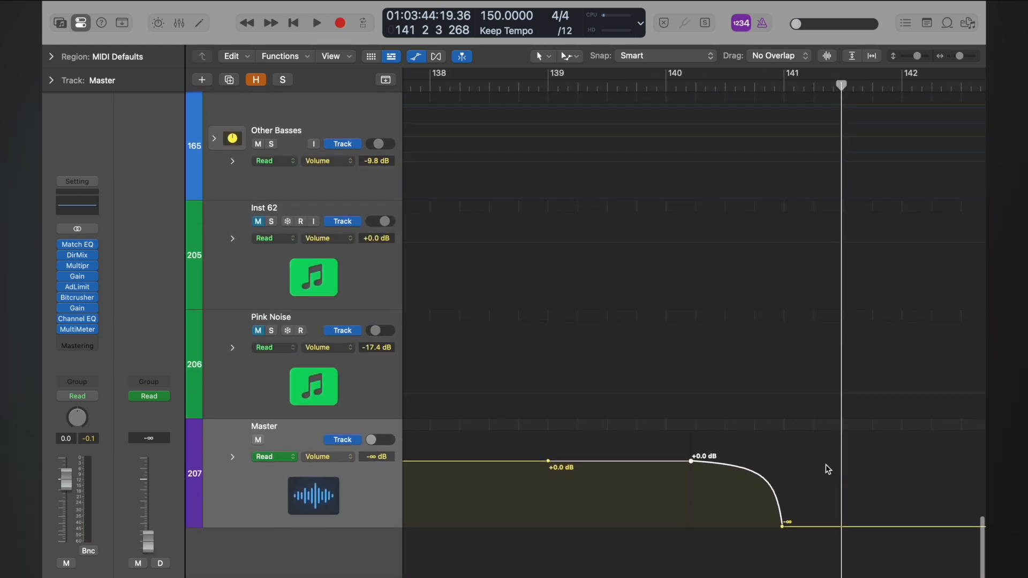
click(691, 461)
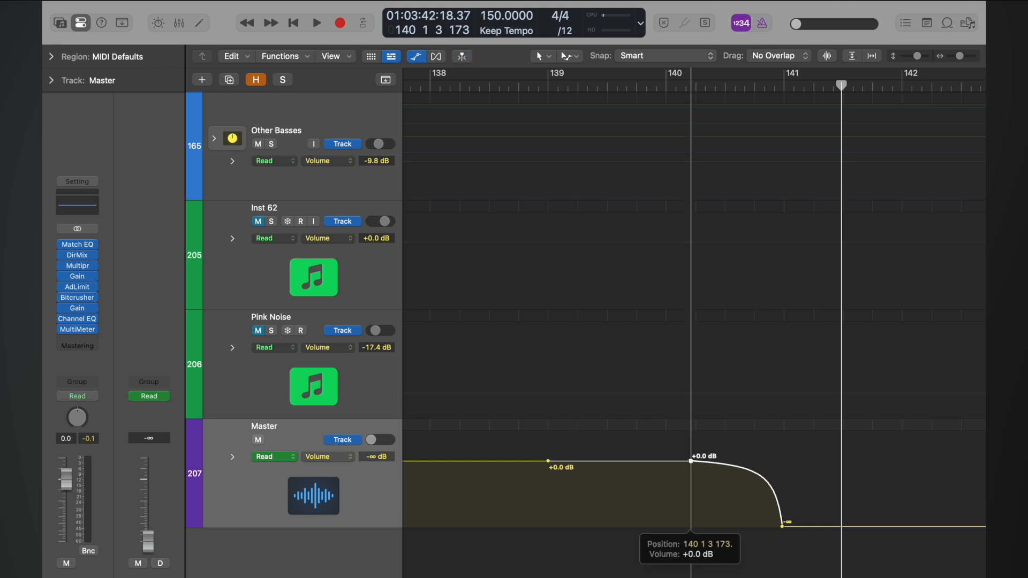
drag(691, 461, 666, 461)
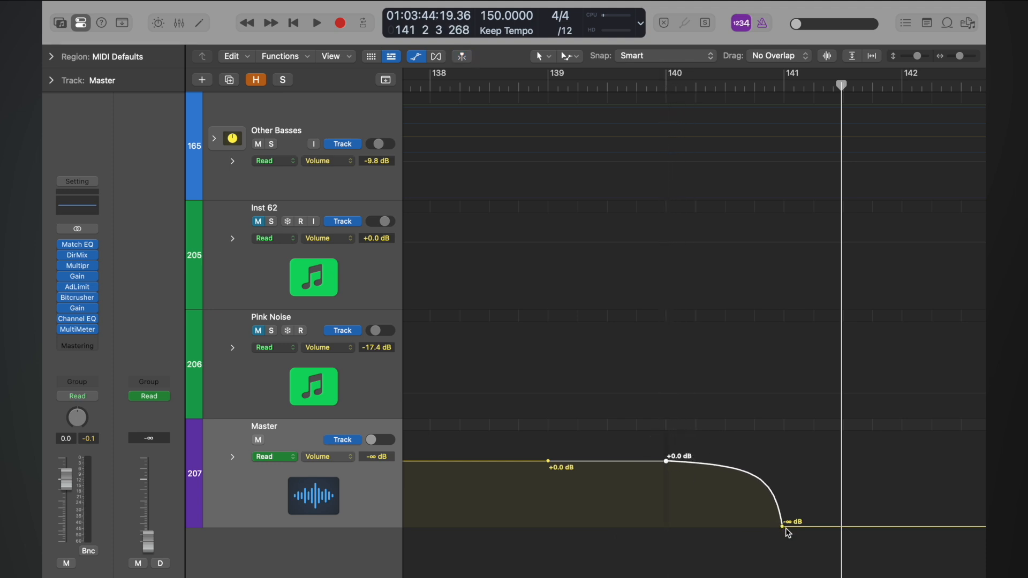
drag(780, 527, 901, 527)
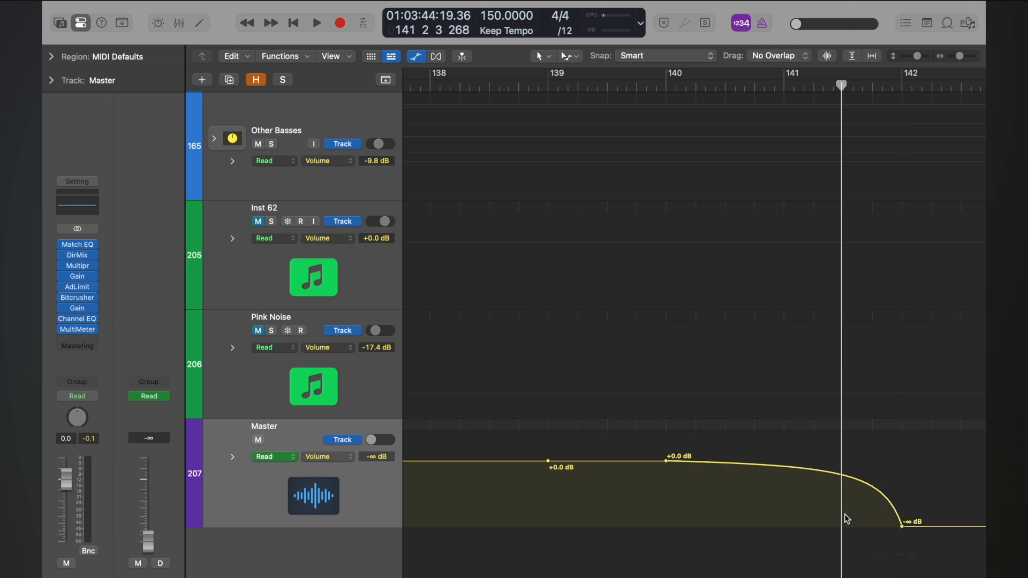
- Place the playhead at bar 142 and align the Master's -∞ dB point exactly with it
click(903, 86)
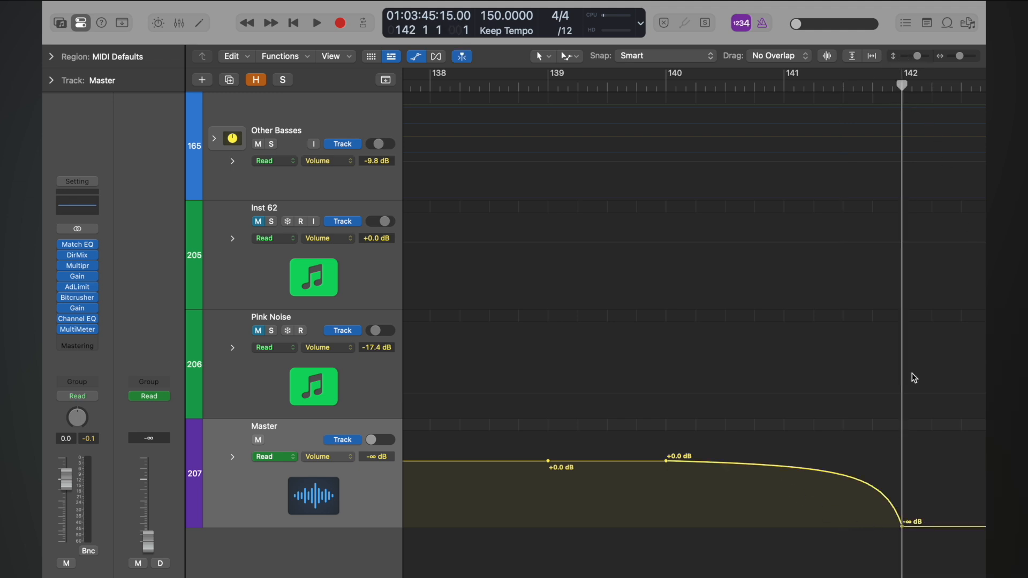
scroll(911, 374, up, 5)
drag(886, 525, 901, 527)
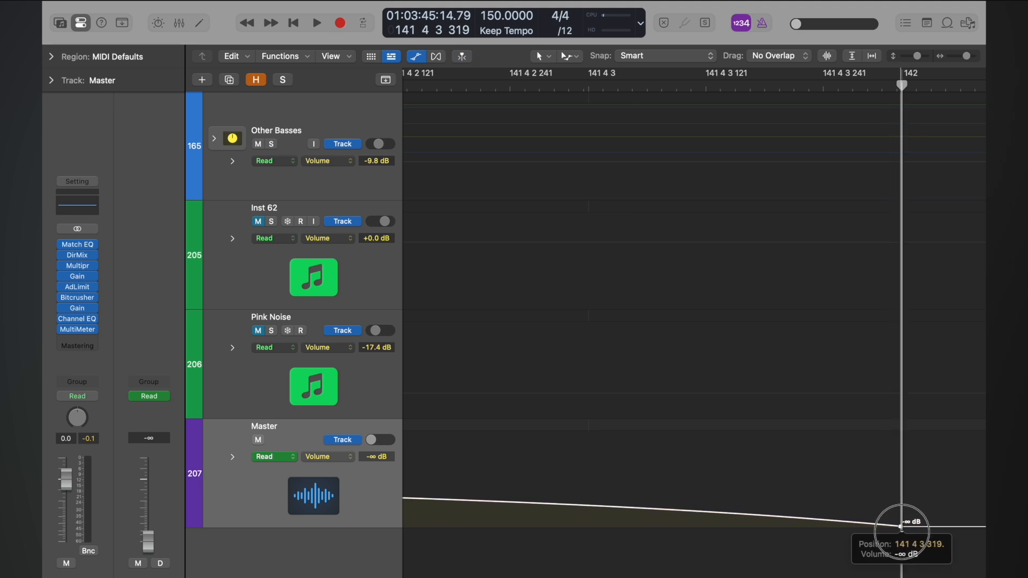
drag(902, 527, 902, 528)
scroll(902, 527, down, 8)
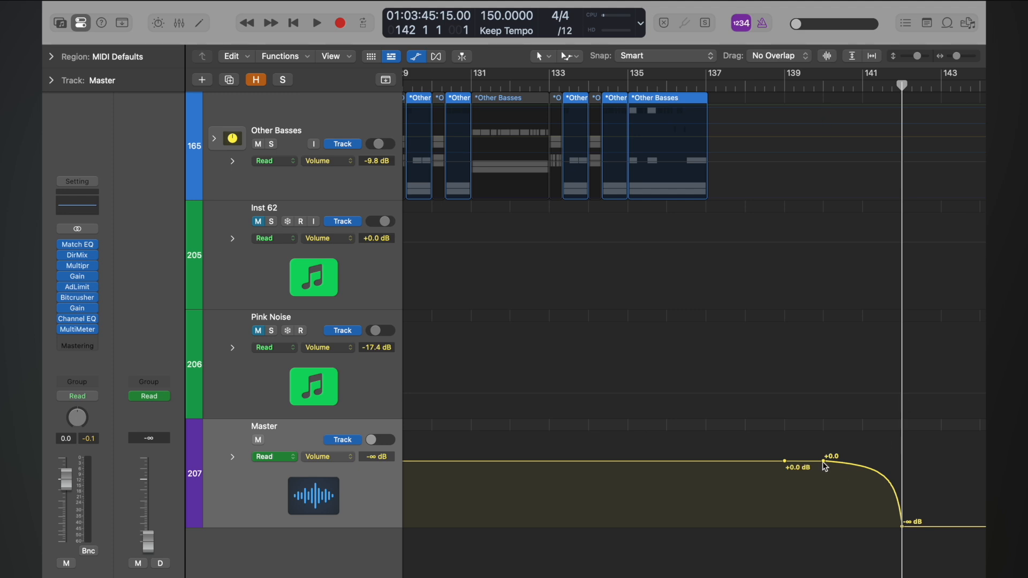
- Move the Master's 0.0 dB fade-start point to about beat 2 of bar 140 and play the outro past bar 142
drag(823, 462, 835, 463)
scroll(835, 462, down, 4)
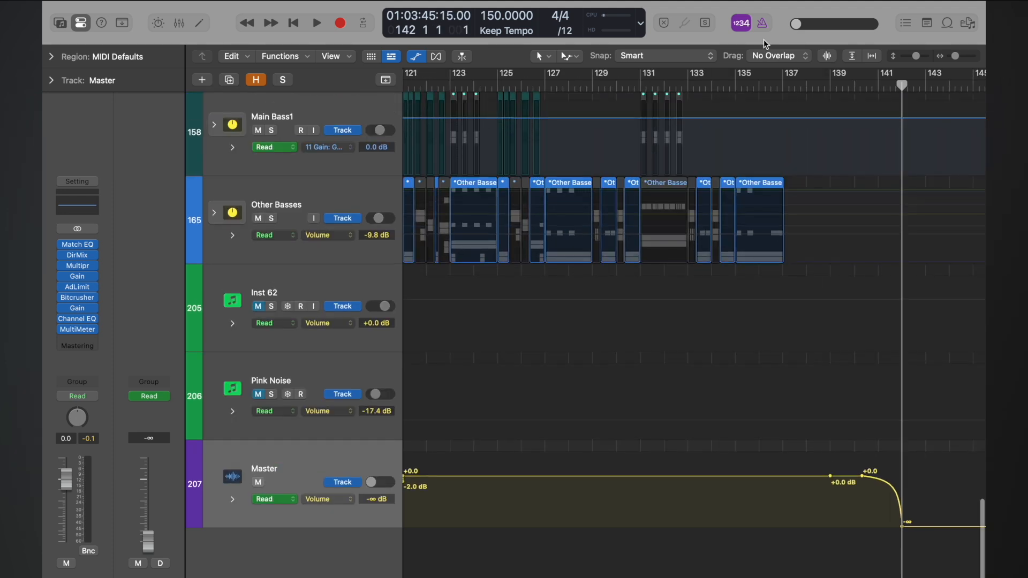
double_click(751, 89)
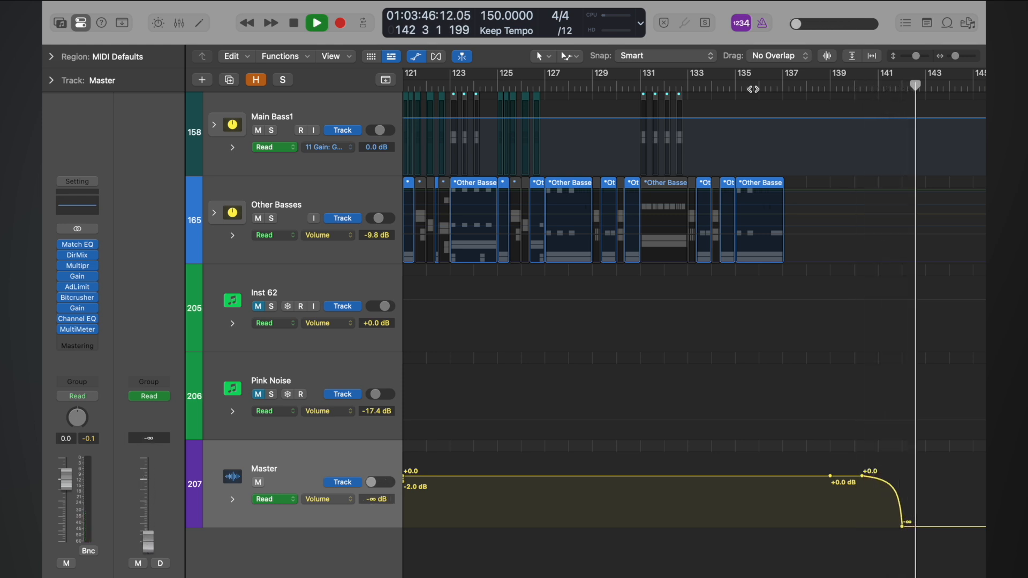
key(space)
- Move the Master's -∞ dB point to beat 3 of bar 141 and align it with the playhead placed there
scroll(862, 271, up, 5)
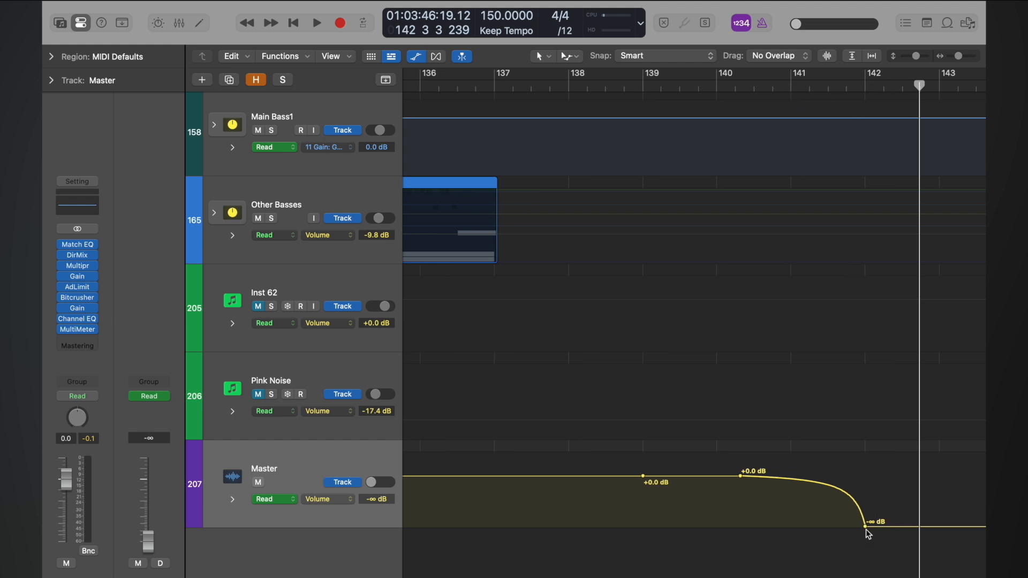
drag(867, 529, 828, 527)
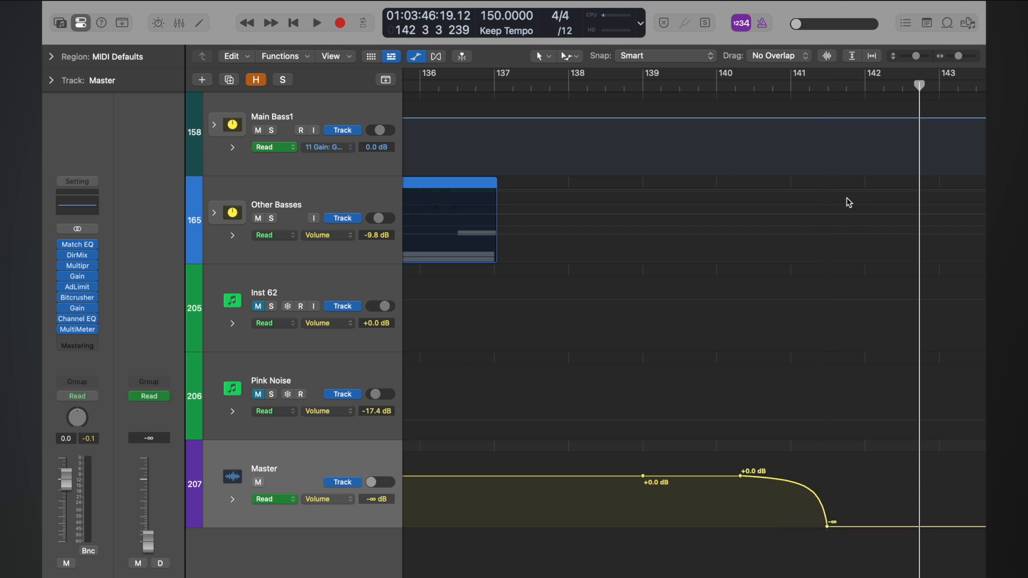
click(825, 86)
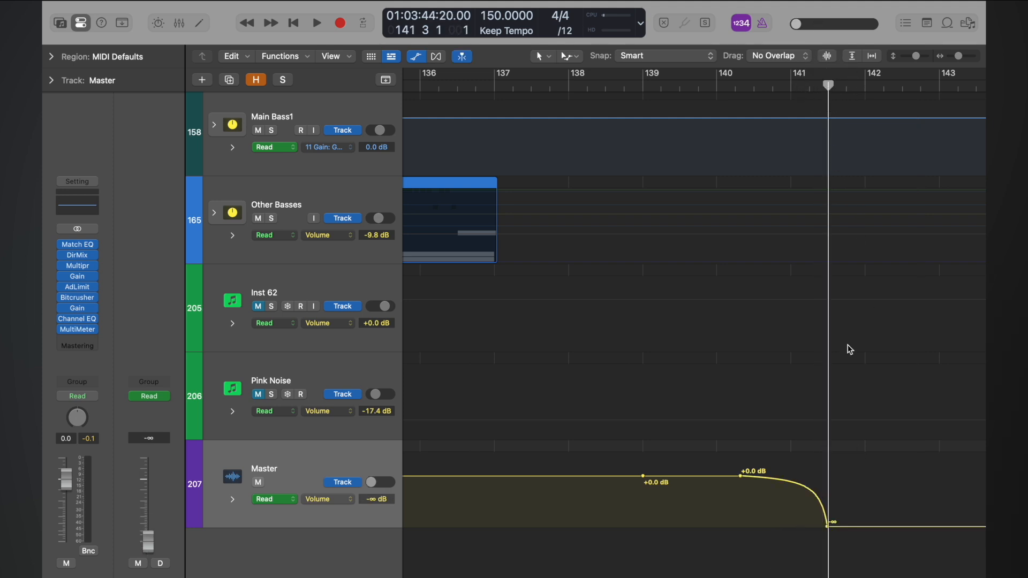
scroll(849, 348, up, 5)
drag(818, 530, 828, 532)
scroll(828, 532, down, 5)
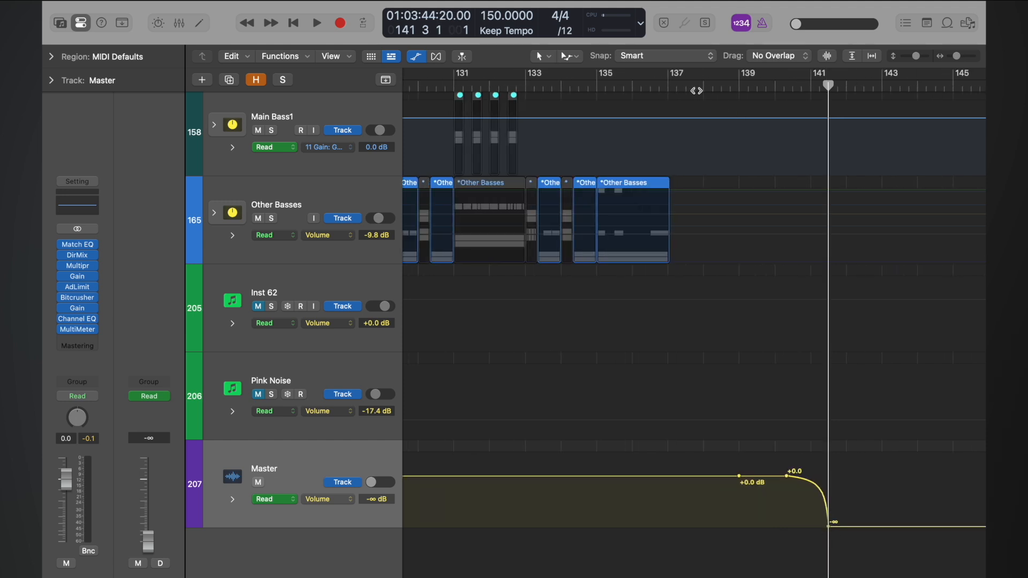
- Play the outro from bar 136 to the end of the Master fade-out and save the project
double_click(645, 86)
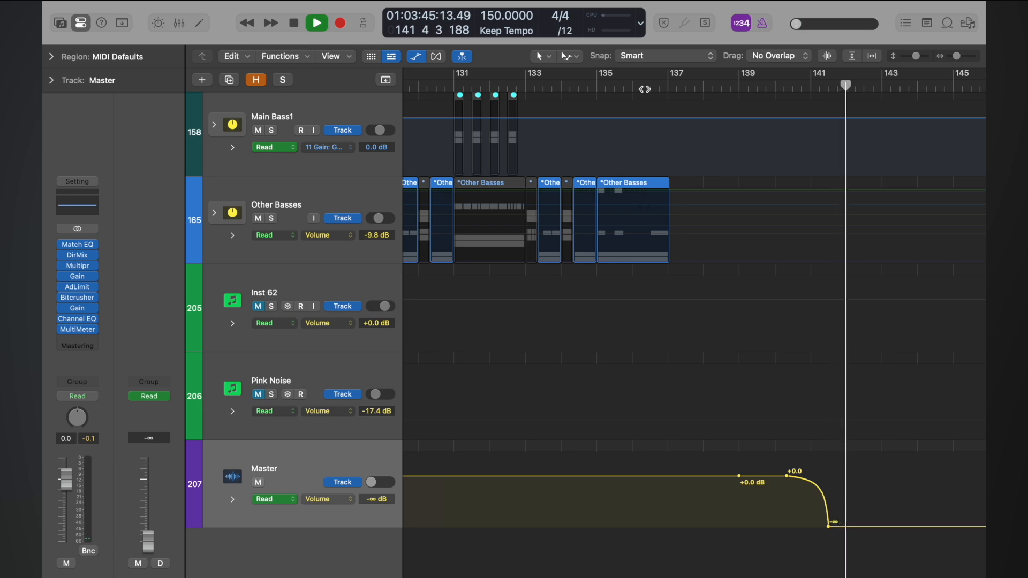
key(space)
key(super+s)
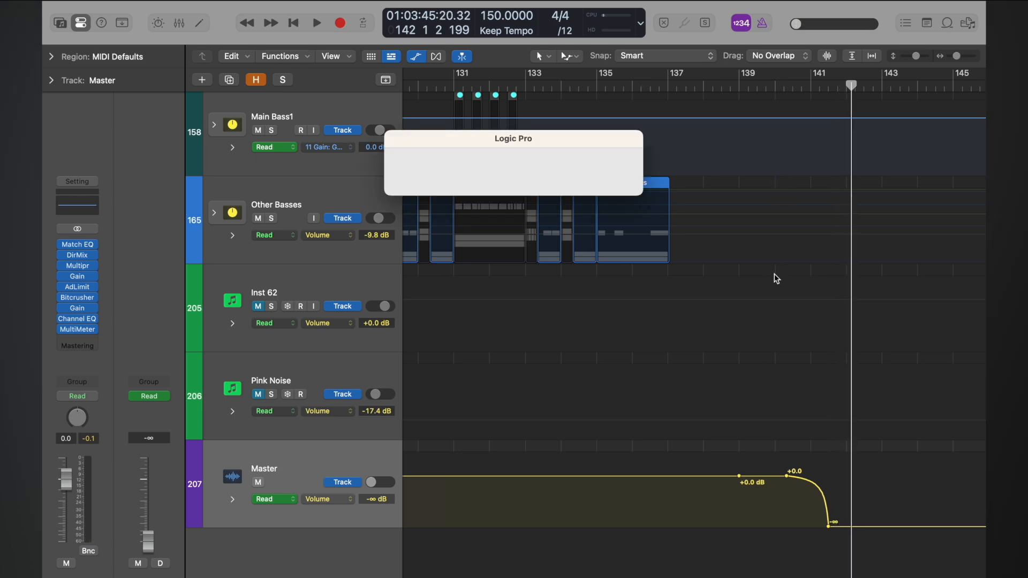
- Hide the track automation, fit the whole arrangement in view and select all regions
key(a)
key(super+Left)
key(super+Left)
key(z)
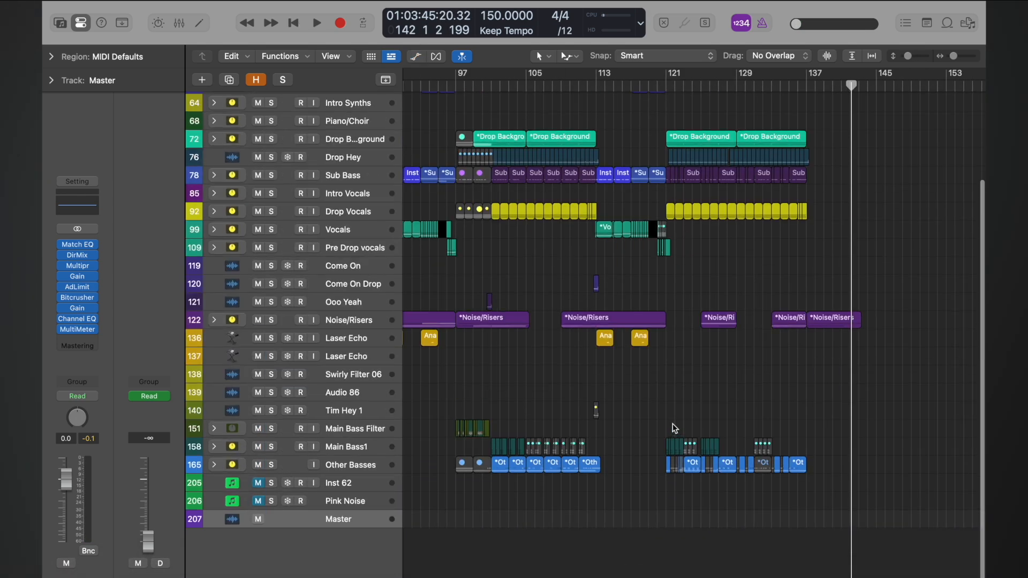
key(super+Up)
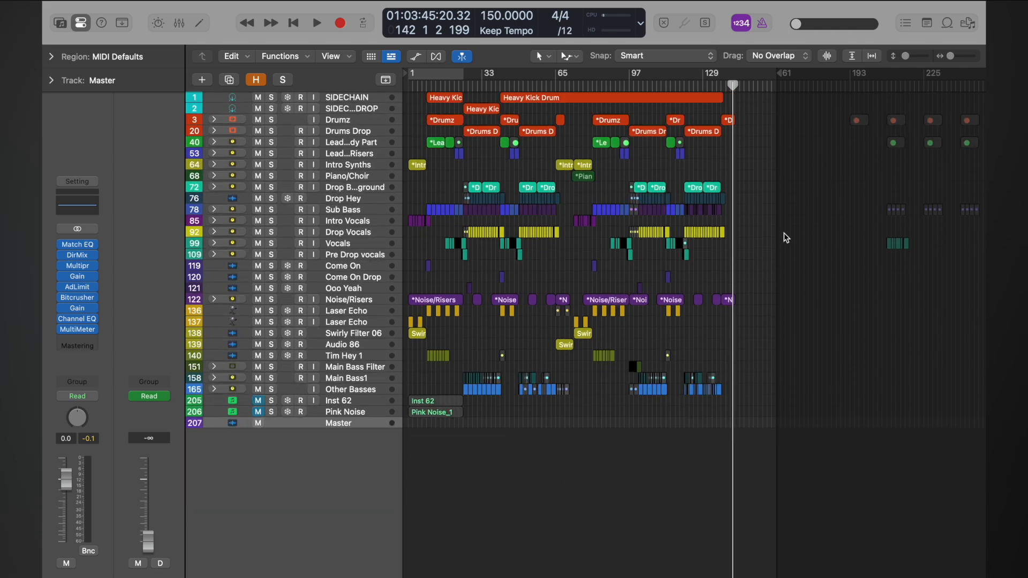
key(a)
key(a)
scroll(760, 195, down, 3)
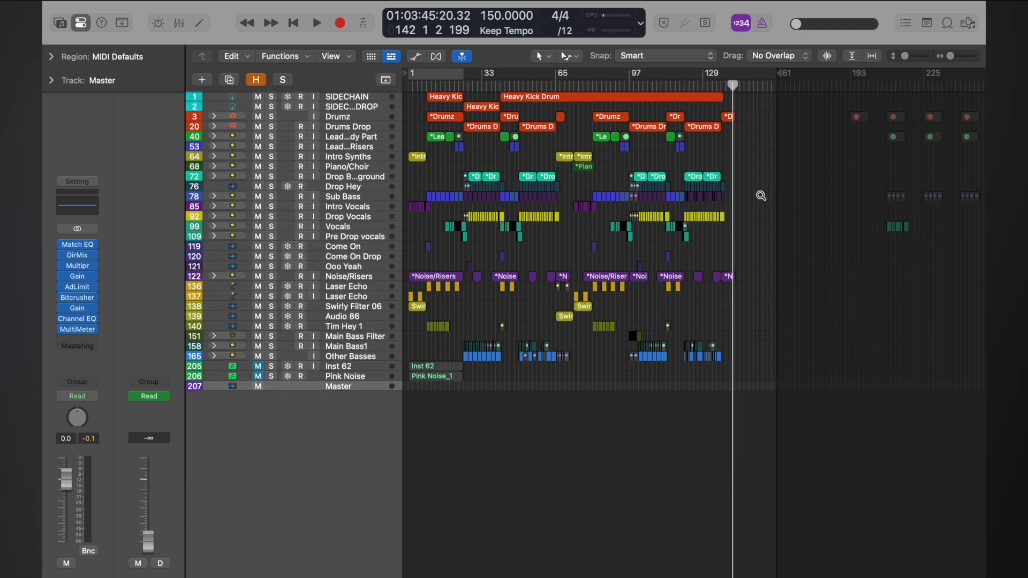
scroll(760, 196, right, 3)
scroll(761, 196, up, 2)
scroll(761, 196, left, 5)
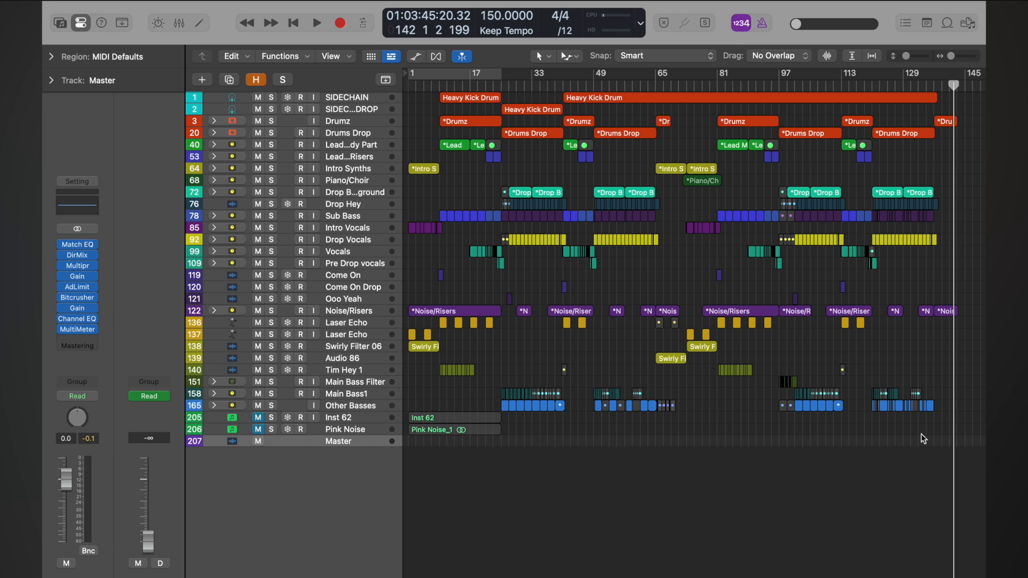
key(super+a)
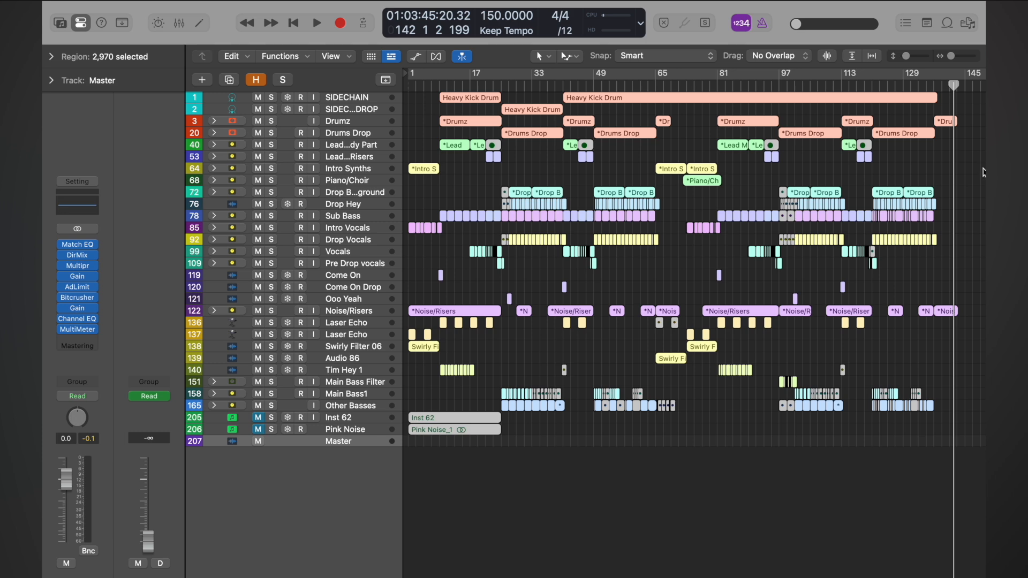
- Show the track automation again and set the cycle range to run from bar 1 to bar 141
scroll(691, 101, right, 10)
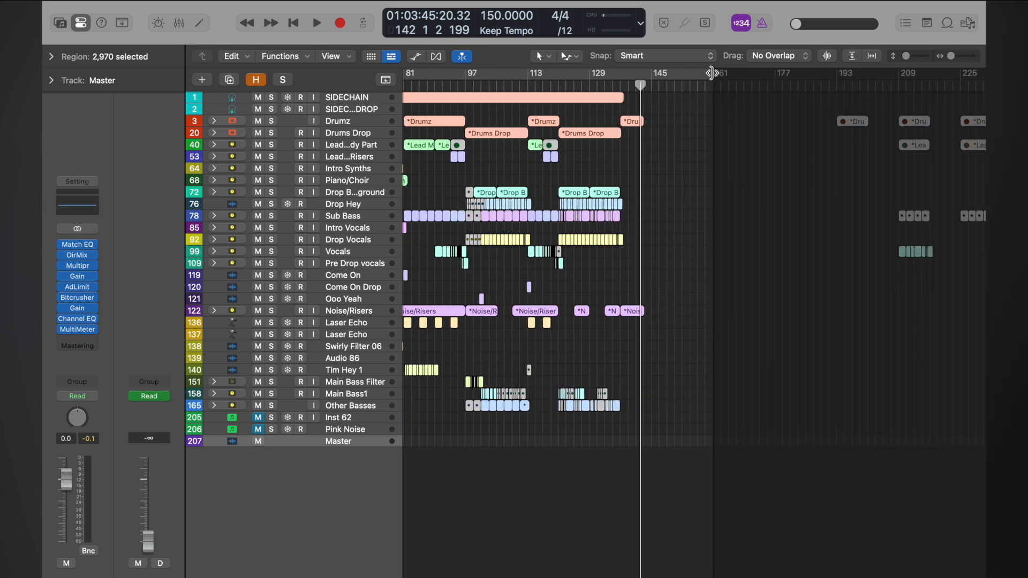
key(a)
scroll(653, 352, down, 20)
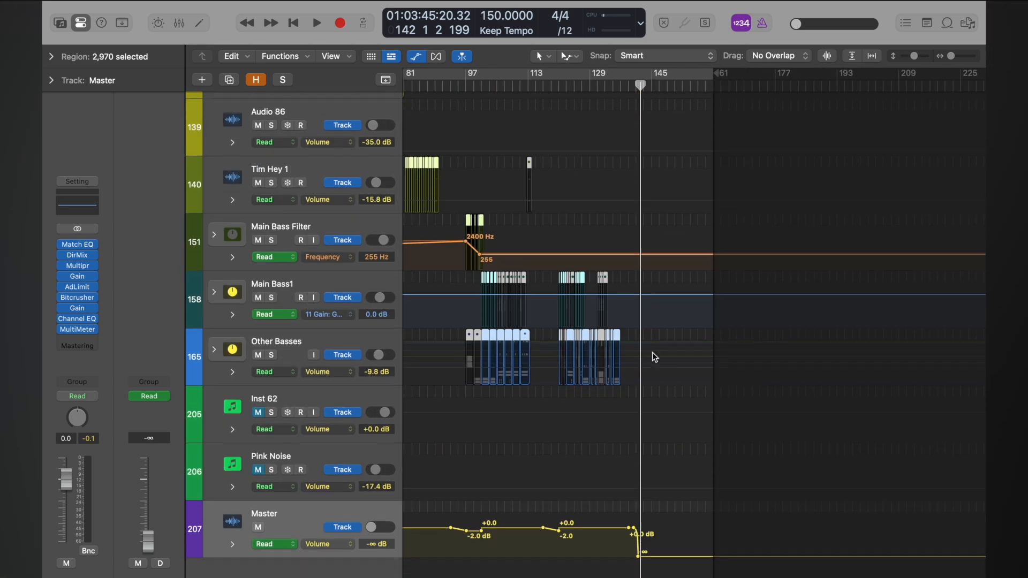
key(super+Right)
key(super+Right)
key(super+Right)
key(super+Right)
key(super+Right)
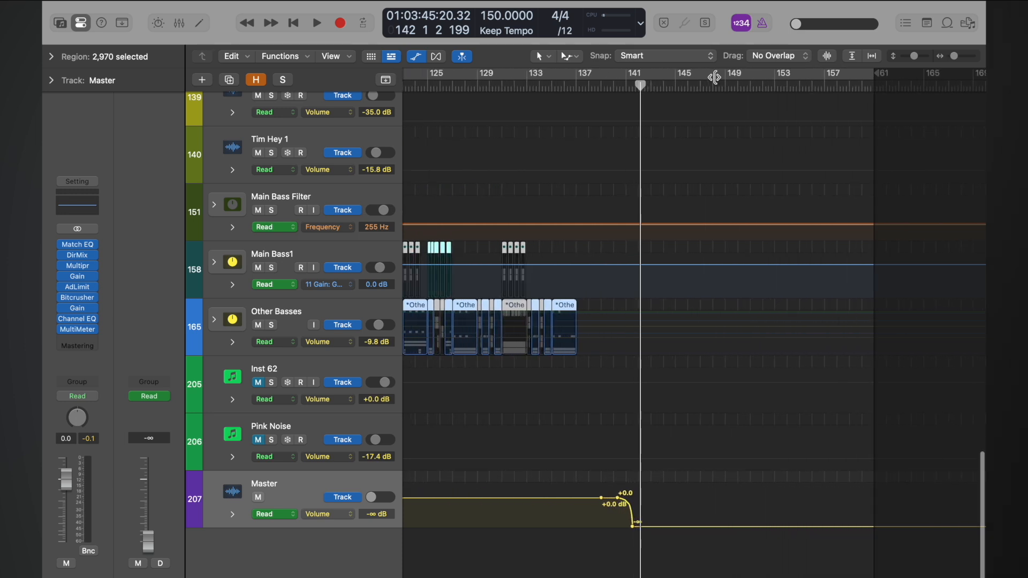
drag(900, 75, 630, 104)
key(super+Right)
key(super+Right)
key(super+Right)
key(super+Right)
key(super+Right)
key(super+Right)
key(super+Right)
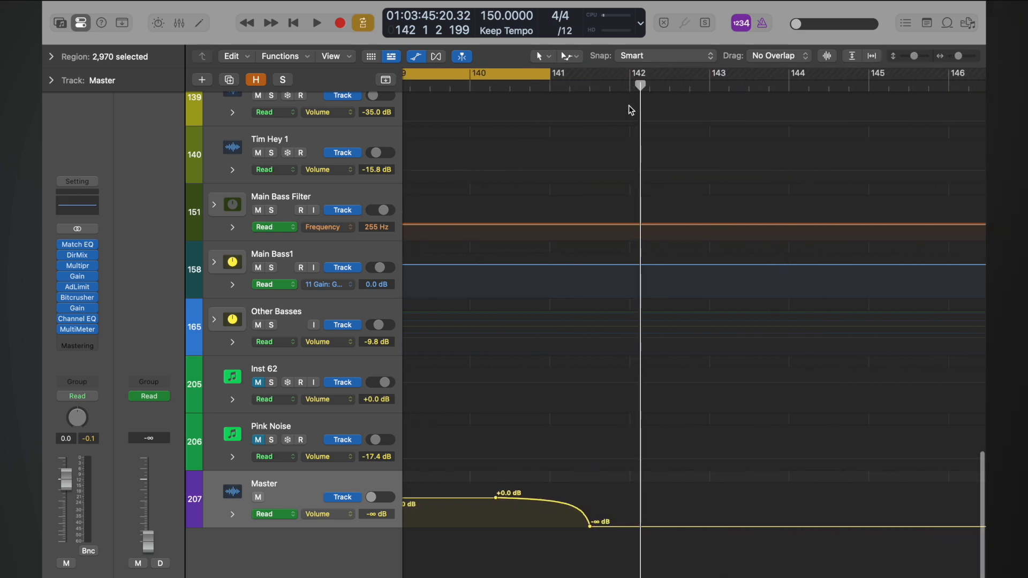
- Extend the end of the cycle range to beat 3 of bar 141, at the Master's -∞ dB point
drag(545, 74, 587, 74)
key(super+Right)
key(super+Right)
key(super+Right)
key(super+Right)
key(super+Right)
key(super+Right)
key(super+Right)
key(super+Right)
key(super+Right)
scroll(588, 75, left, 6)
scroll(587, 74, left, 3)
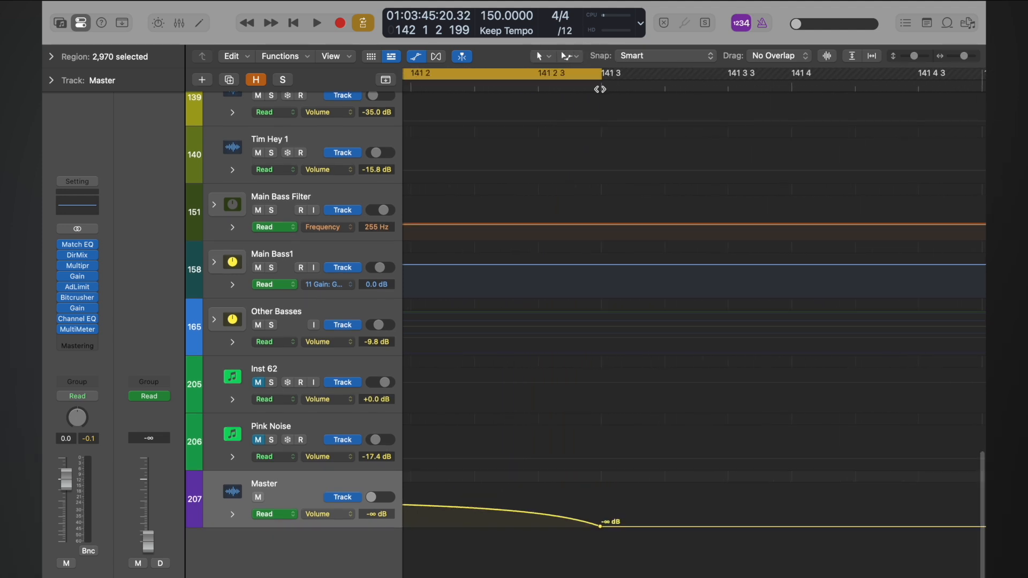
- Place the playhead at 141 3 1 1 and examine how the cycle end lines up with the Master's -∞ dB point
key(super+Right)
key(super+Right)
key(super+Right)
key(super+Right)
key(super+Right)
key(super+Right)
key(super+Right)
key(super+Right)
key(super+Right)
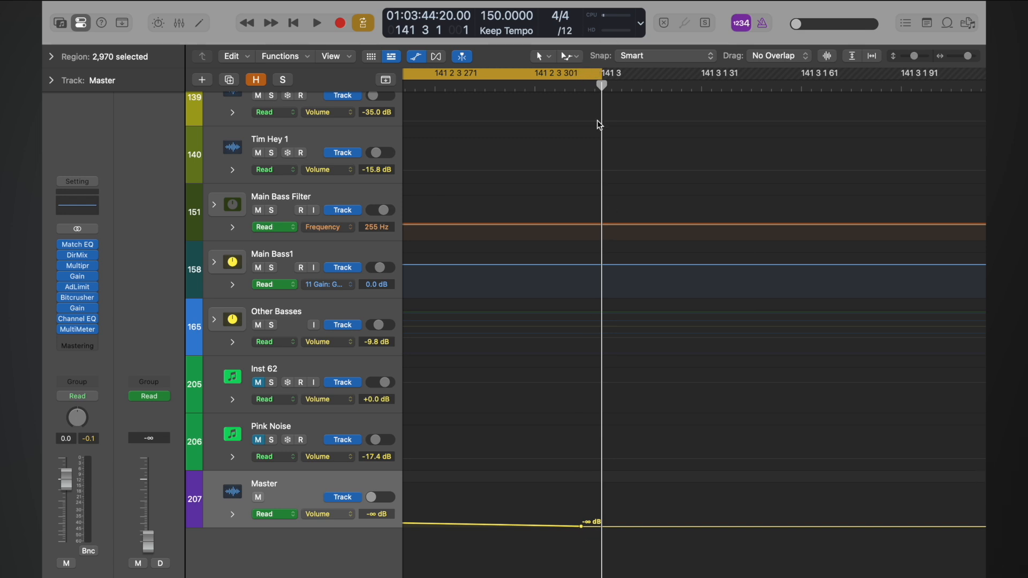
- Return the playhead to bar 1 and examine the start of the cycle range and its end in the outro
key(z)
key(super+Right)
key(super+Right)
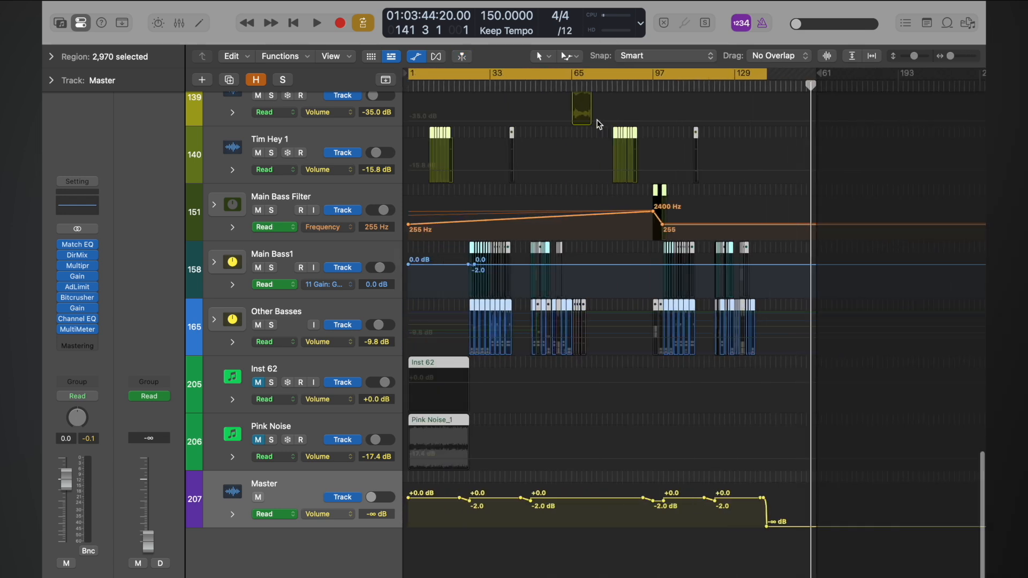
key(Return)
key(super+Right)
key(super+Right)
key(super+Right)
key(super+Right)
key(super+Right)
key(super+Right)
key(super+Right)
key(super+Right)
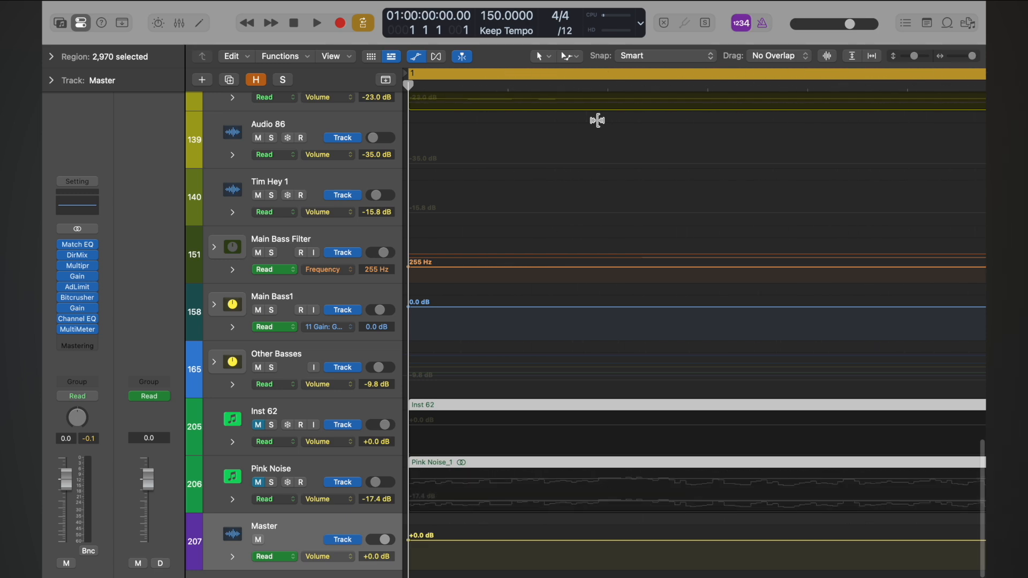
key(z)
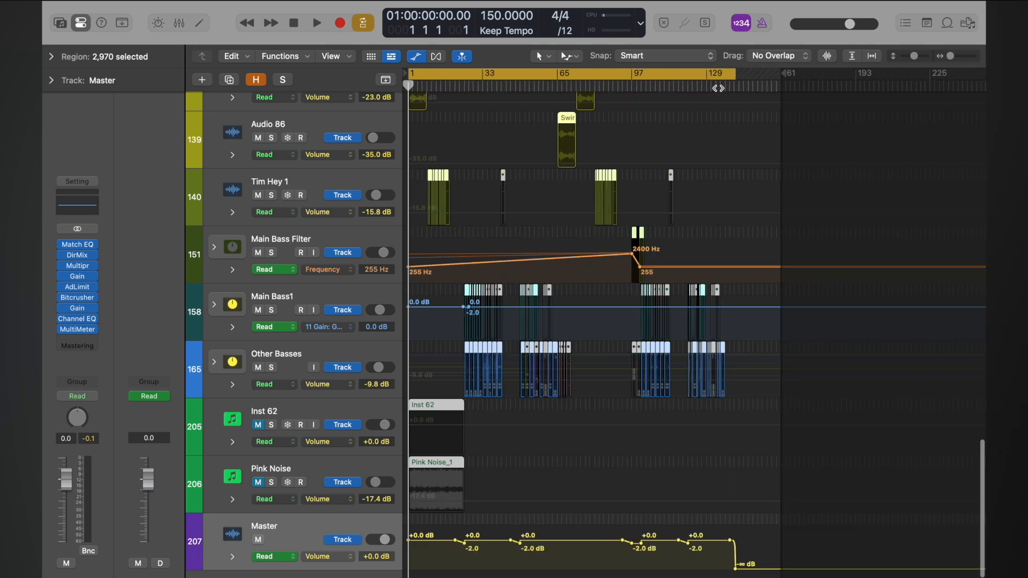
key(super+Right)
key(super+Right)
scroll(730, 88, right, 20)
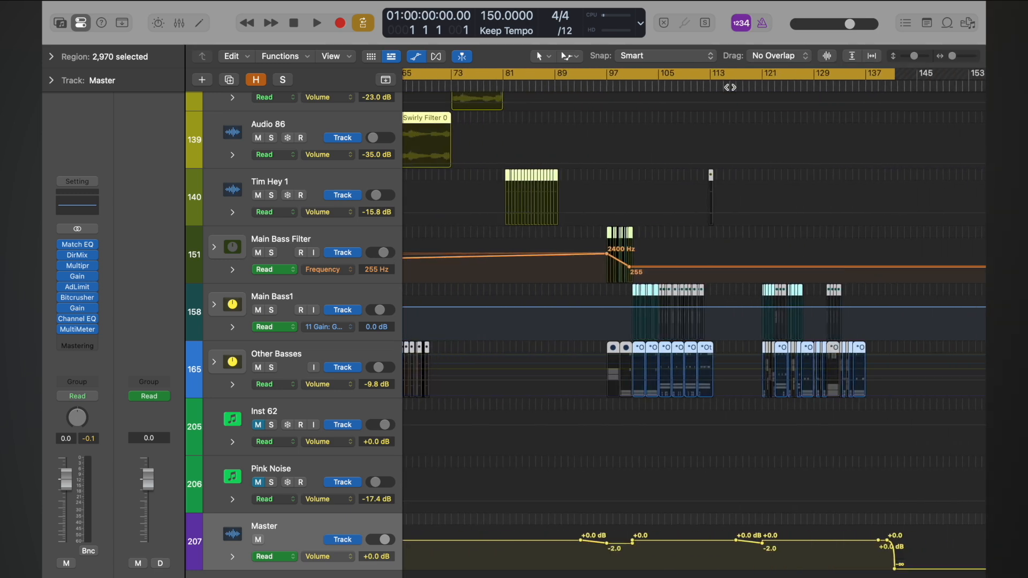
- Place the playhead on beat 3 of bar 141, at the Master's -∞ dB point
scroll(624, 111, left, 11)
drag(824, 88, 847, 83)
scroll(846, 82, up, 5)
scroll(846, 82, right, 7)
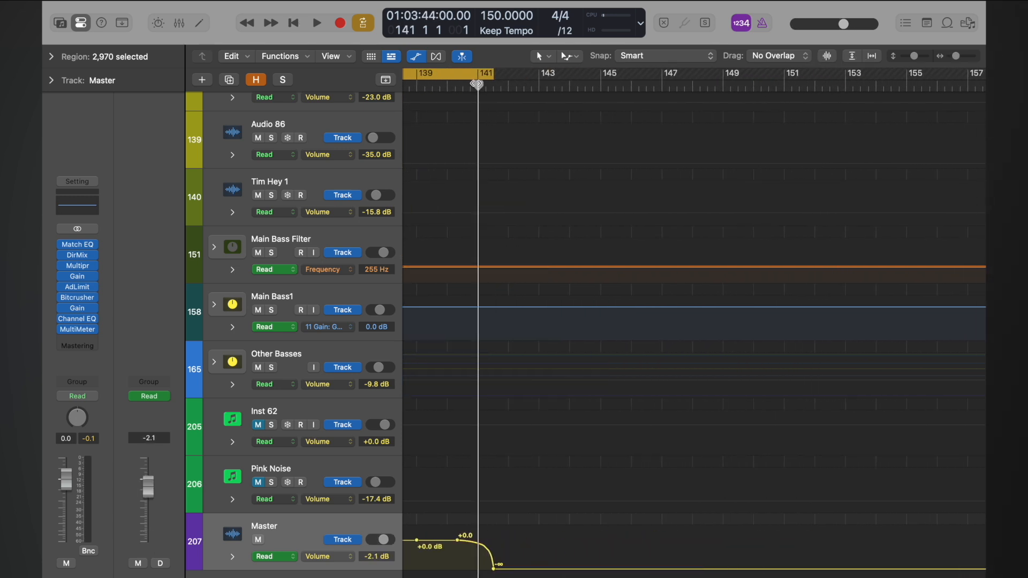
click(492, 82)
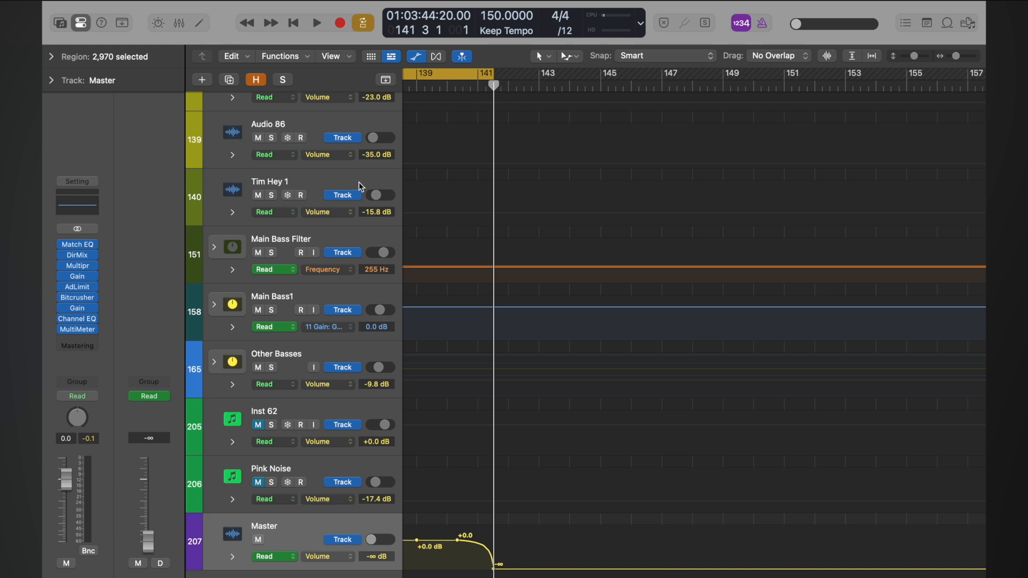
- Hide the track automation and open the project's bounce settings with both PCM and MP3 enabled as destinations
key(z)
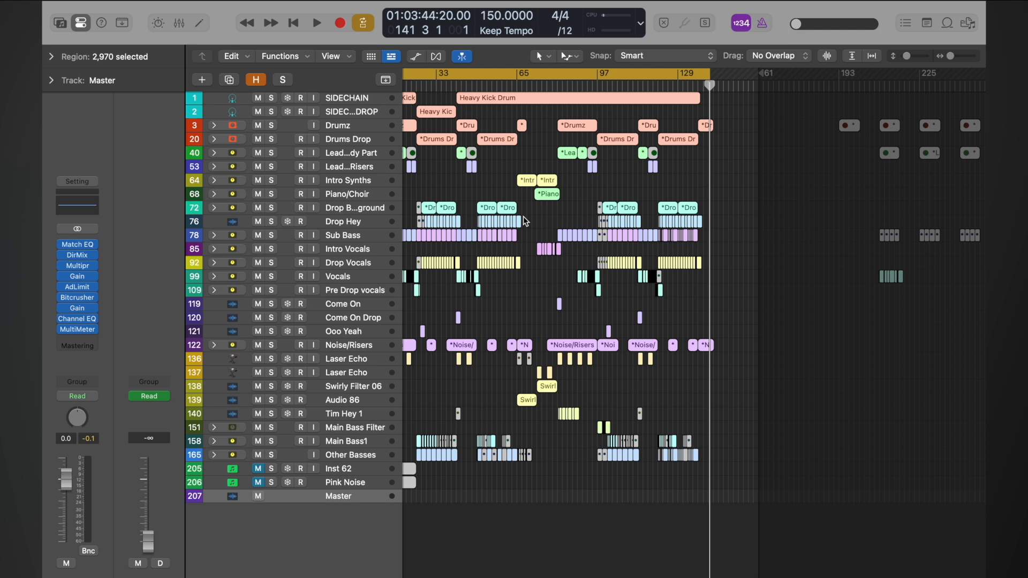
key(super+b)
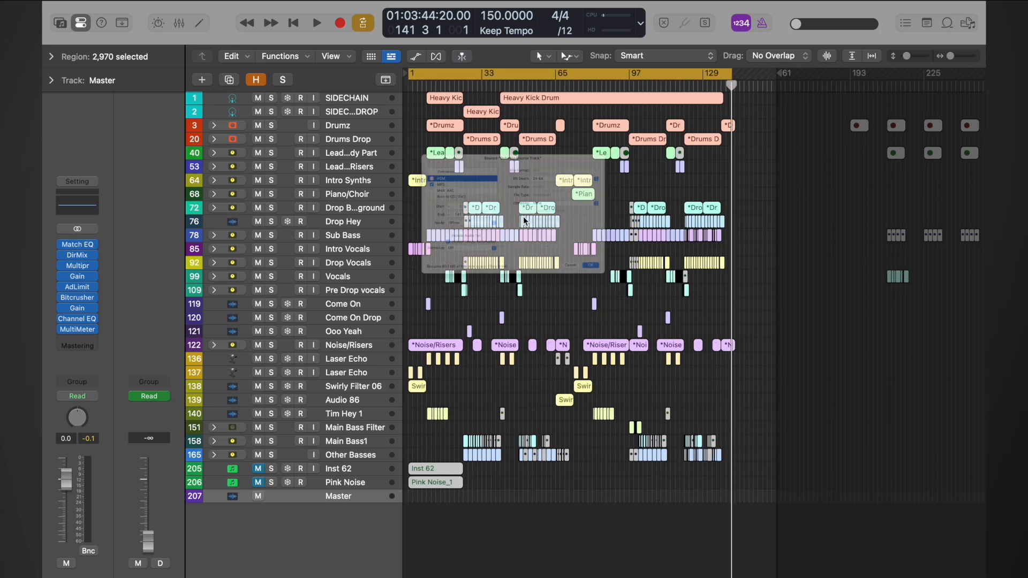
click(356, 148)
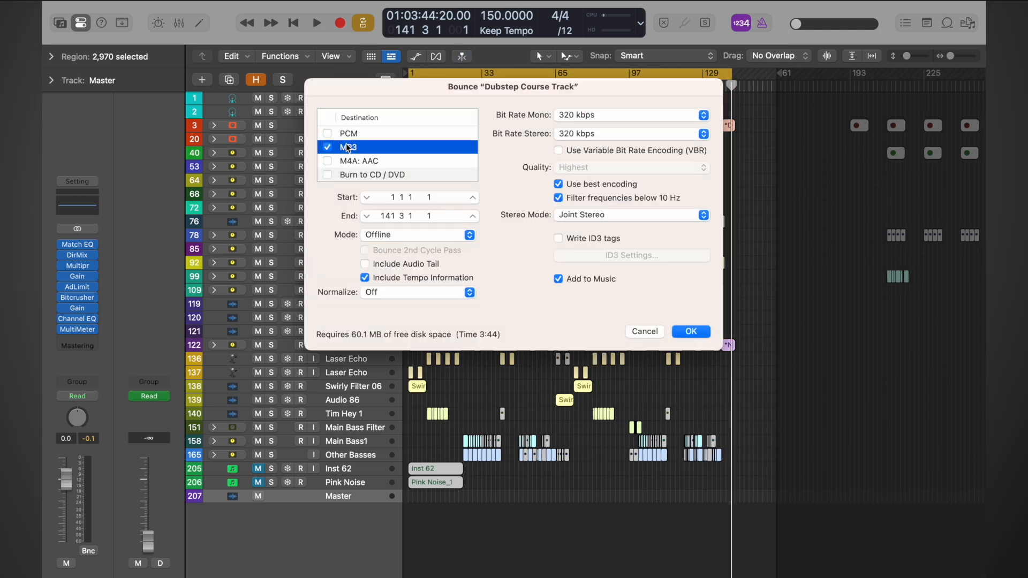
click(363, 136)
click(363, 146)
click(327, 133)
click(363, 134)
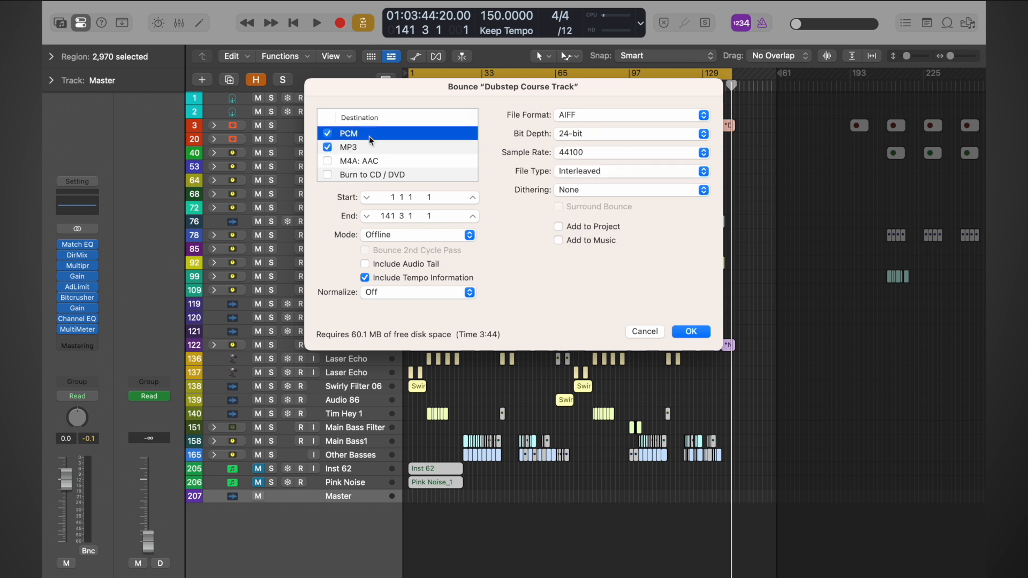
- Try Wave as the file format of the PCM bounce and set it back to AIFF
click(608, 114)
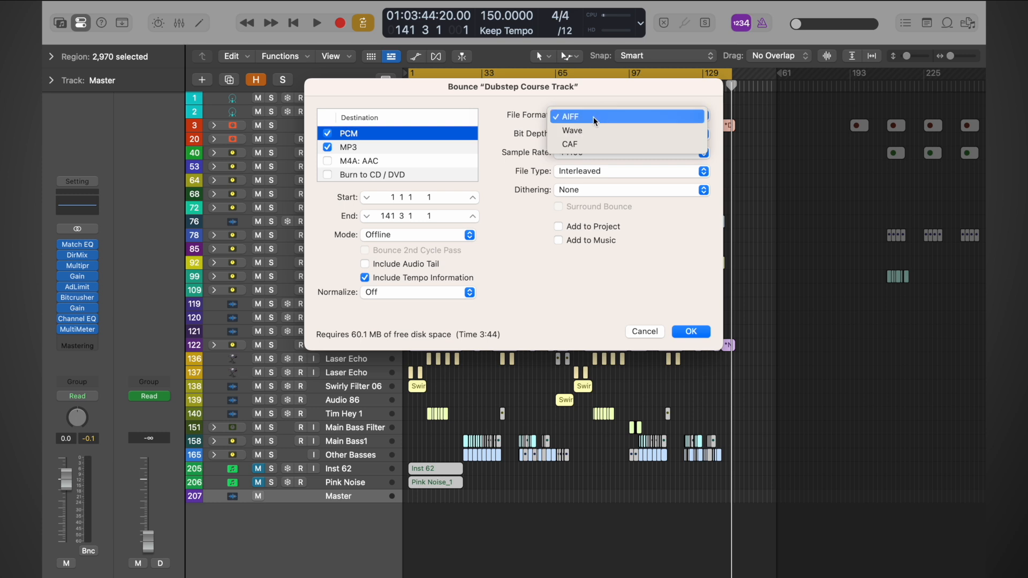
click(594, 117)
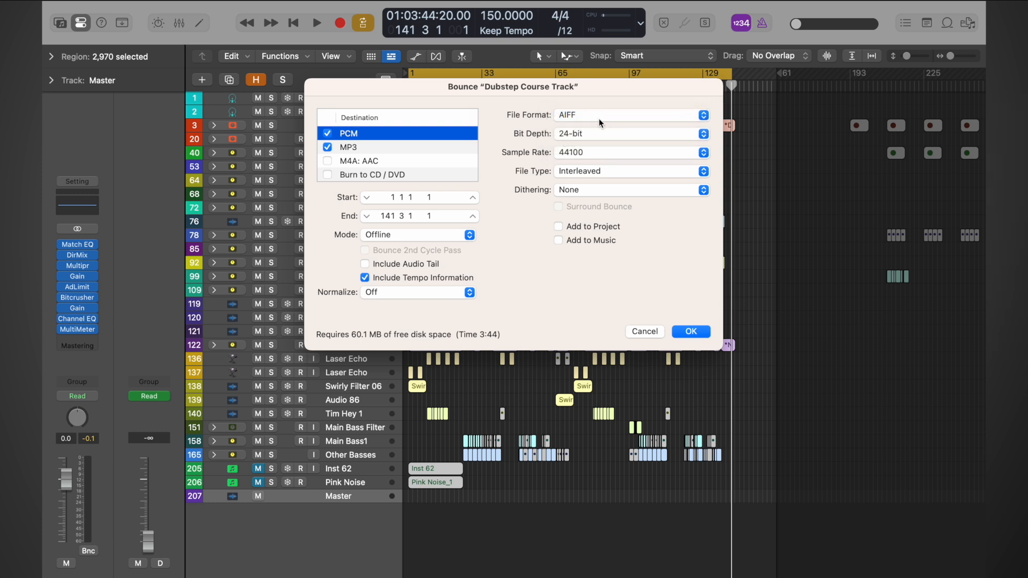
click(602, 117)
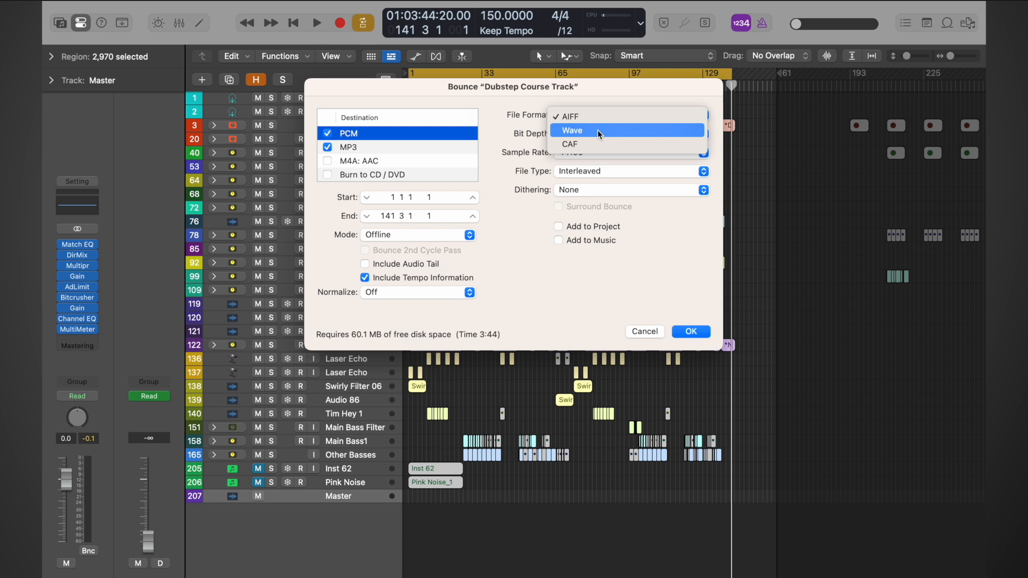
click(596, 130)
click(606, 116)
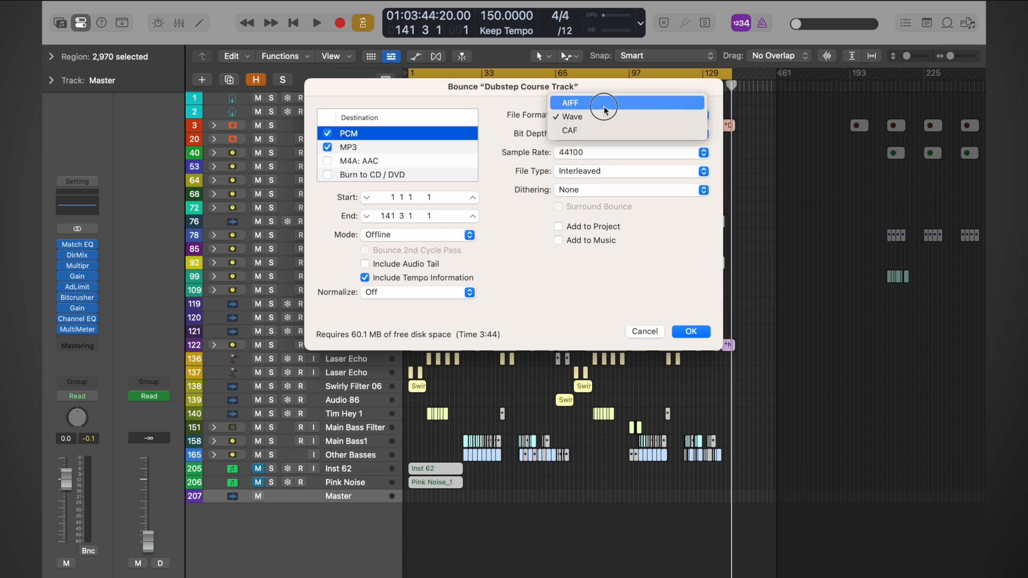
click(603, 101)
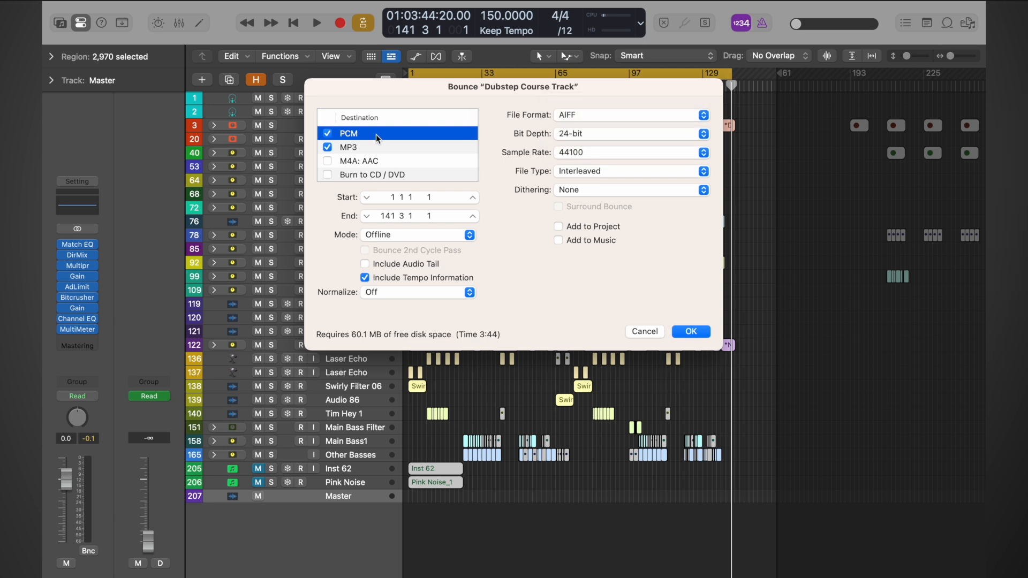
- Bring up the MP3 destination's settings and examine the available stereo bit rates
click(383, 147)
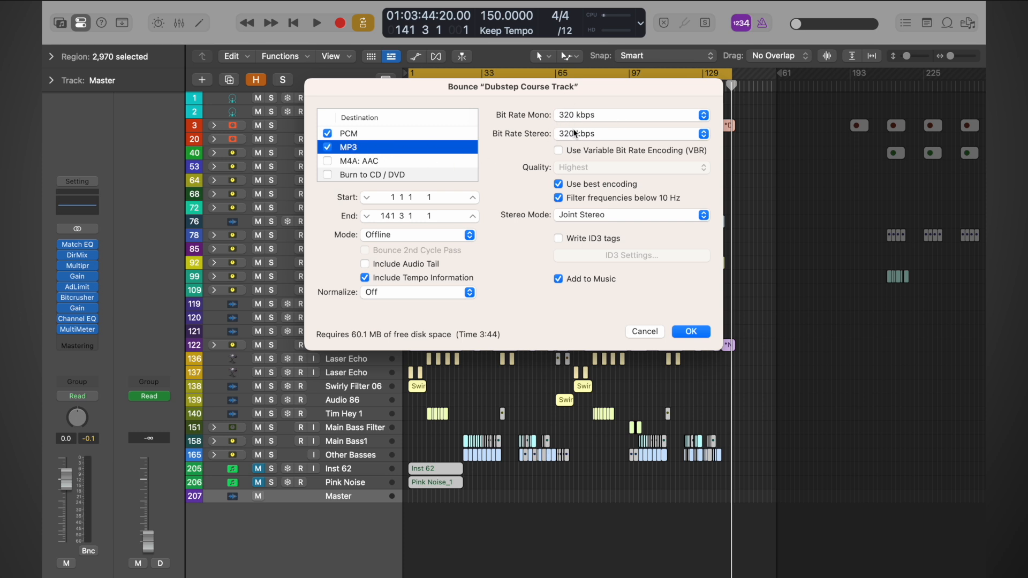
click(592, 134)
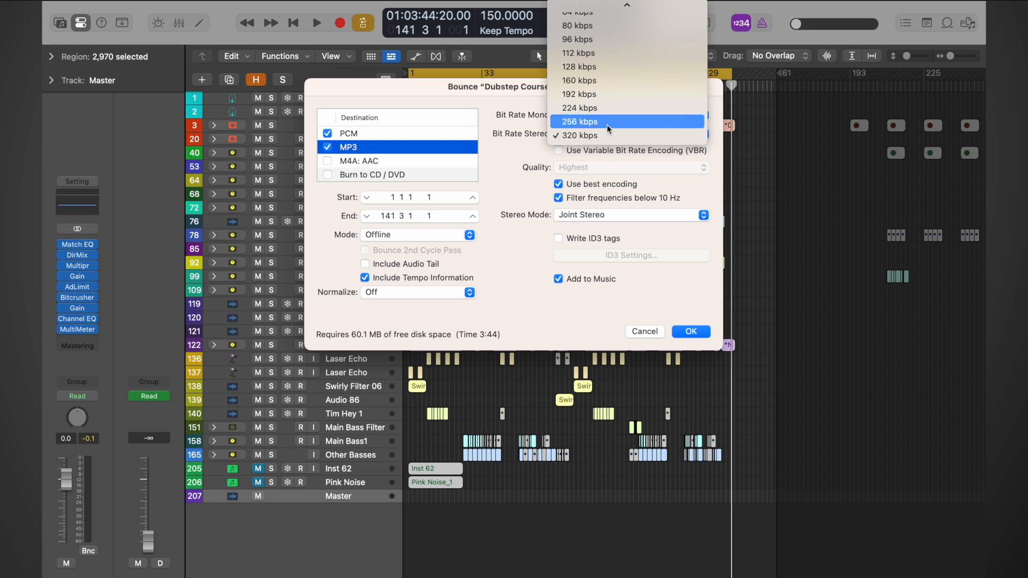
click(522, 131)
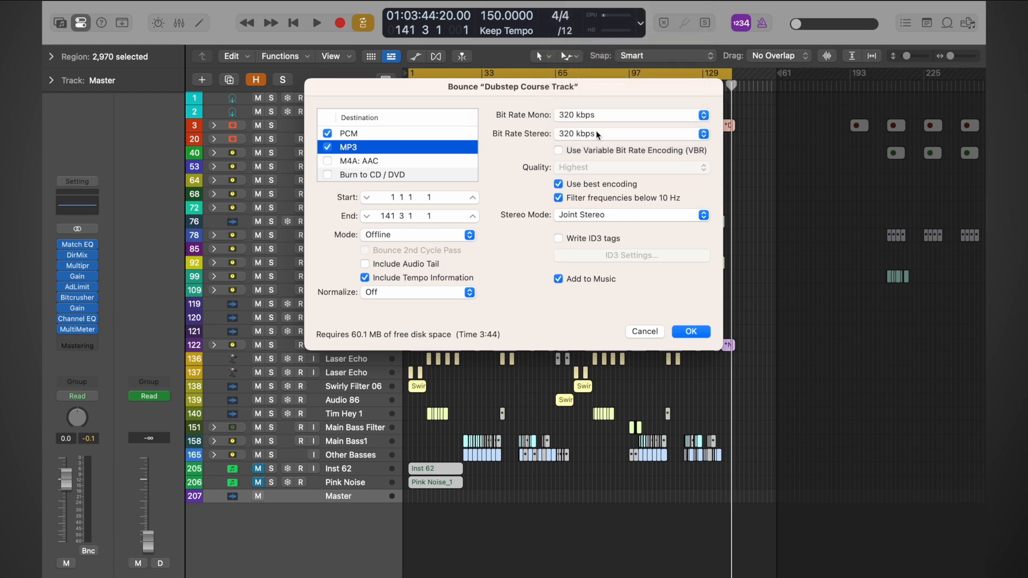
click(597, 134)
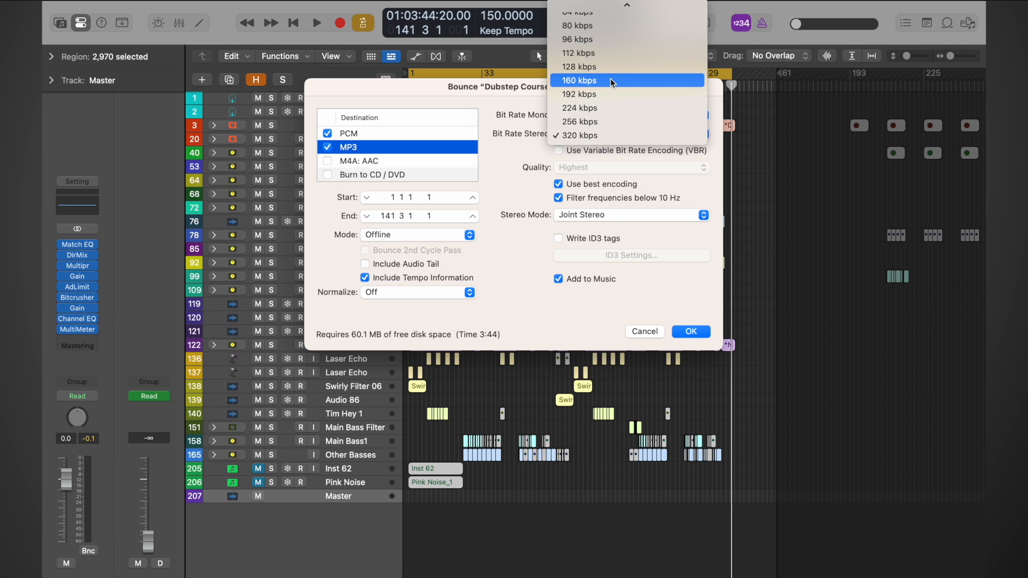
click(522, 107)
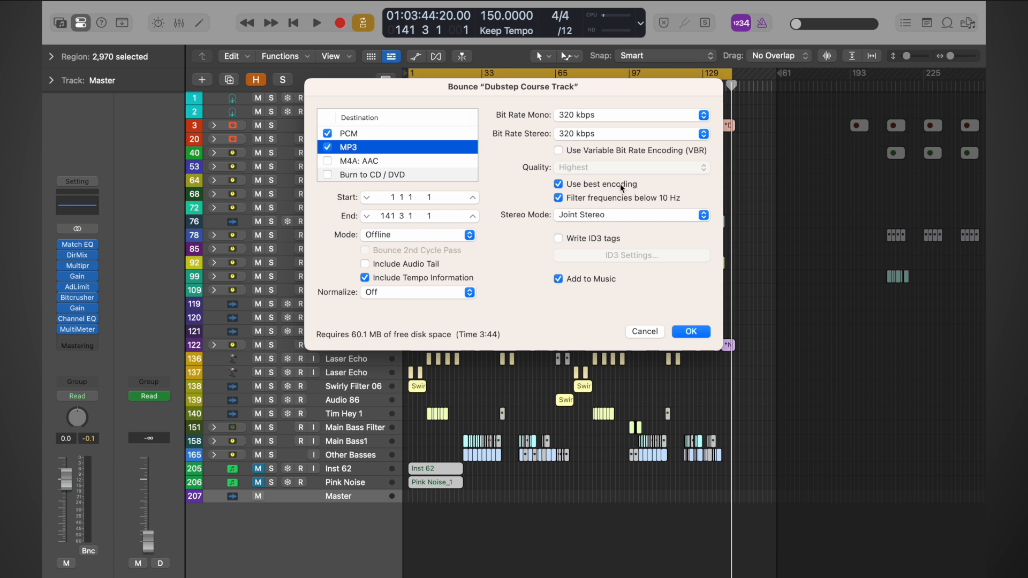
- Check the MP3's best encoding option and its stereo mode choices, picking Joint Stereo
click(559, 183)
click(599, 219)
click(599, 216)
click(597, 215)
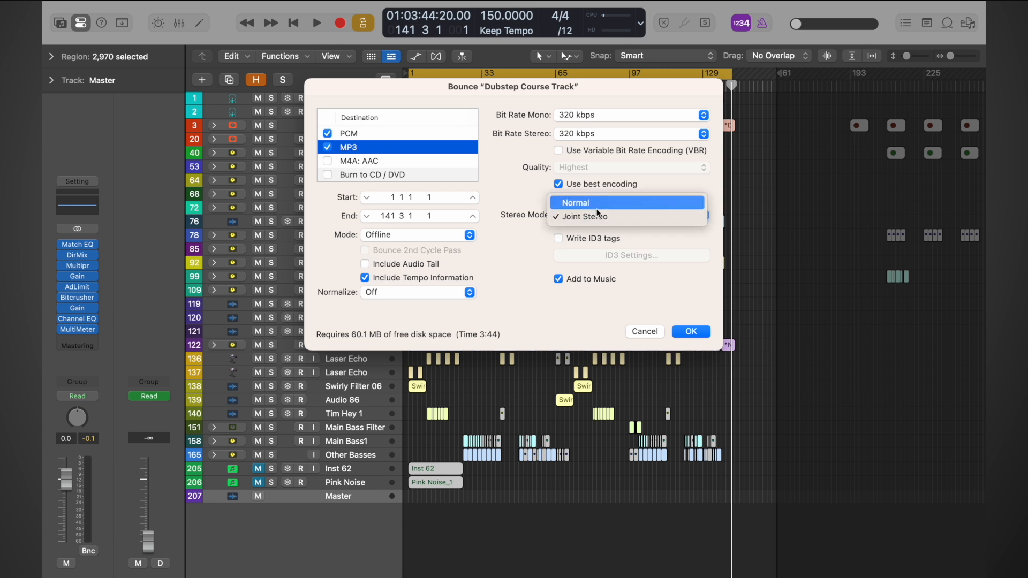
click(597, 216)
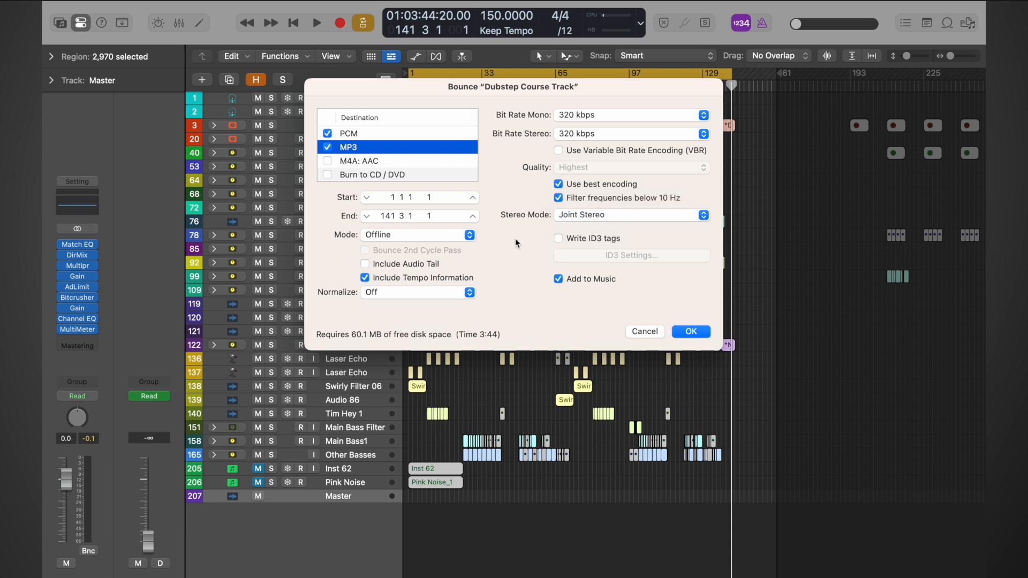
- Review the bounce mode and normalize choices, picking Offline for the mode and Off for normalizing
click(391, 238)
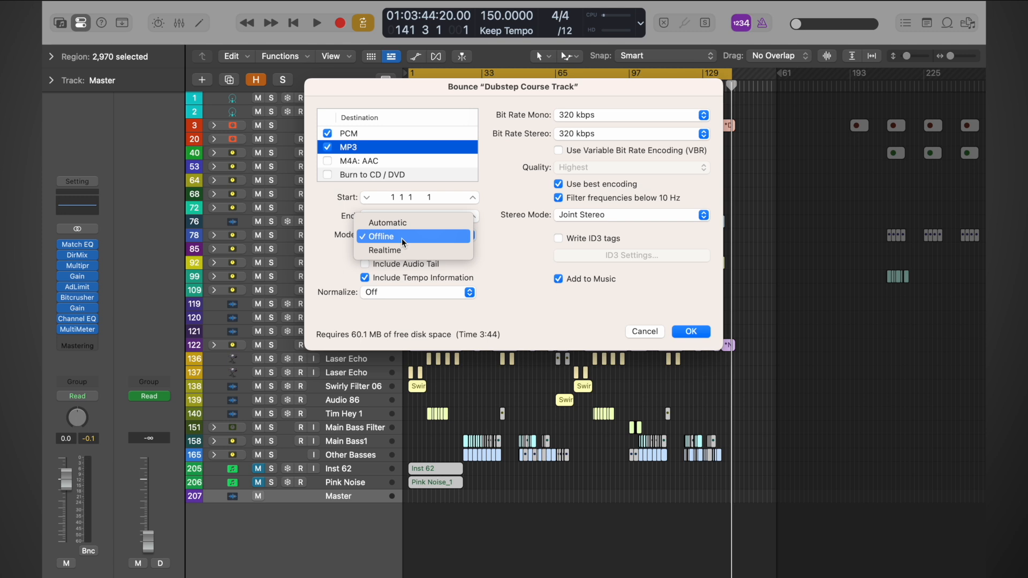
click(402, 239)
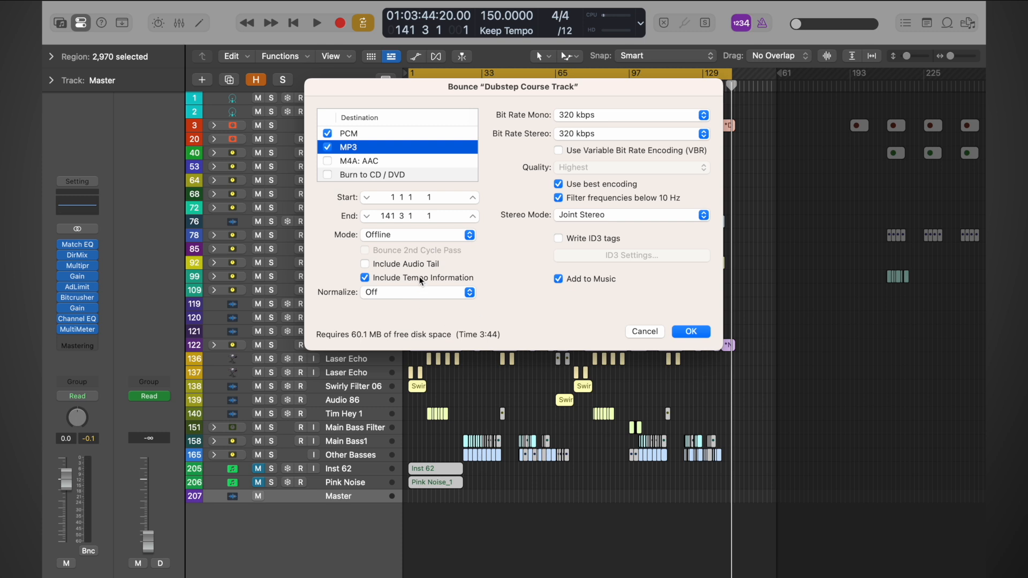
click(397, 291)
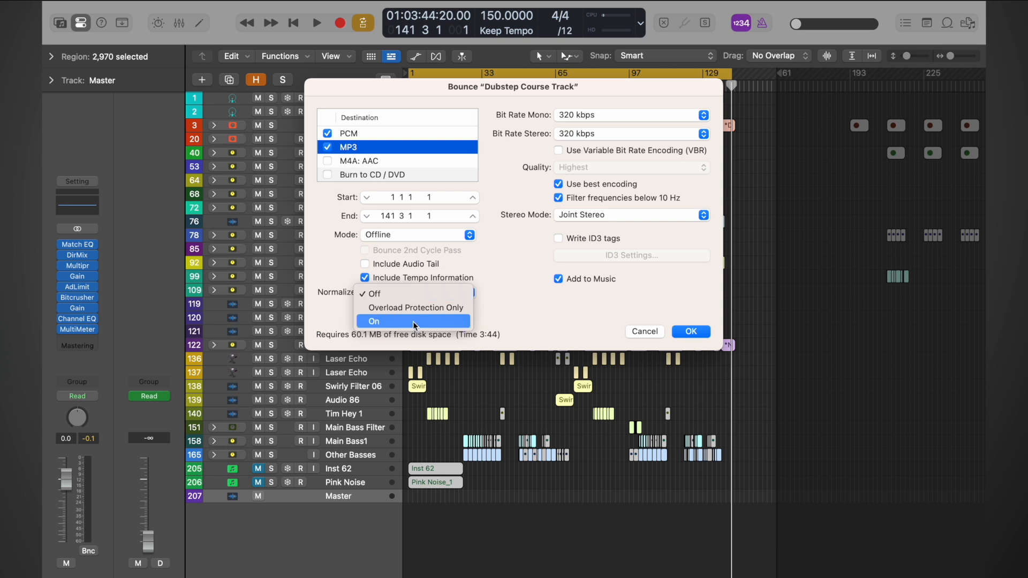
click(406, 294)
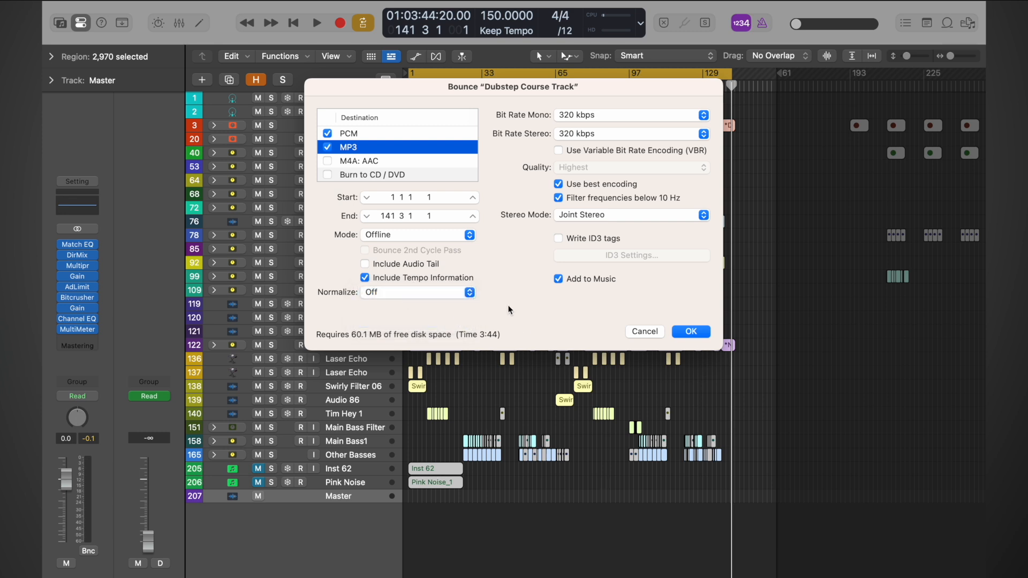
- Enable writing ID3 tags for the MP3 and set the song title tag to "Ooo Yeah v0"
click(558, 239)
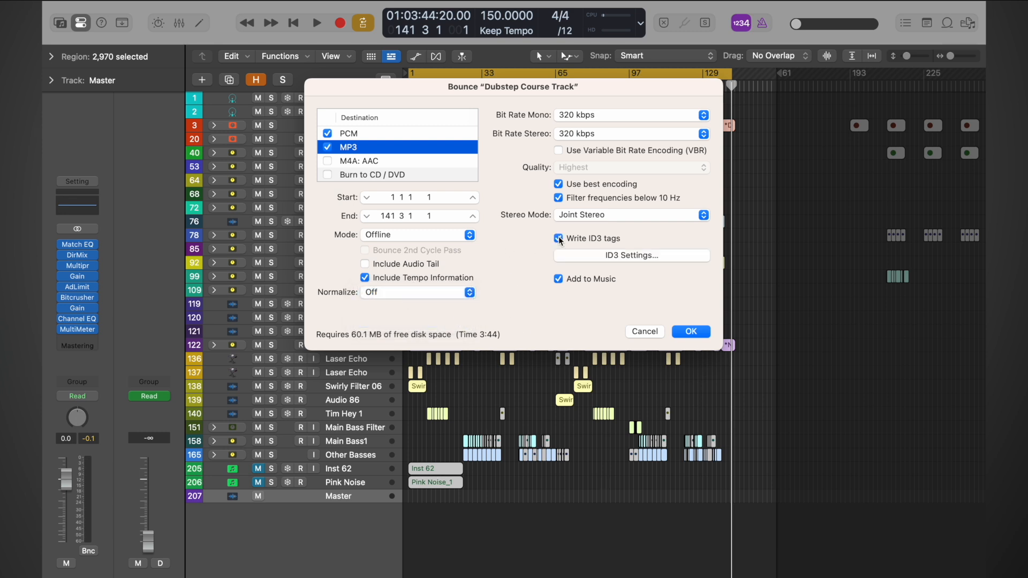
click(622, 256)
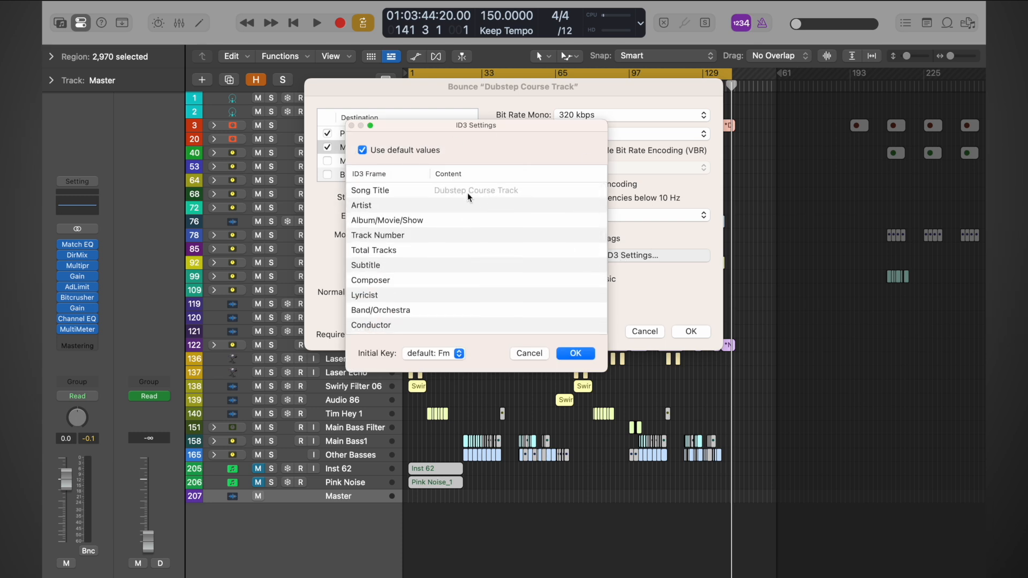
click(460, 193)
click(456, 191)
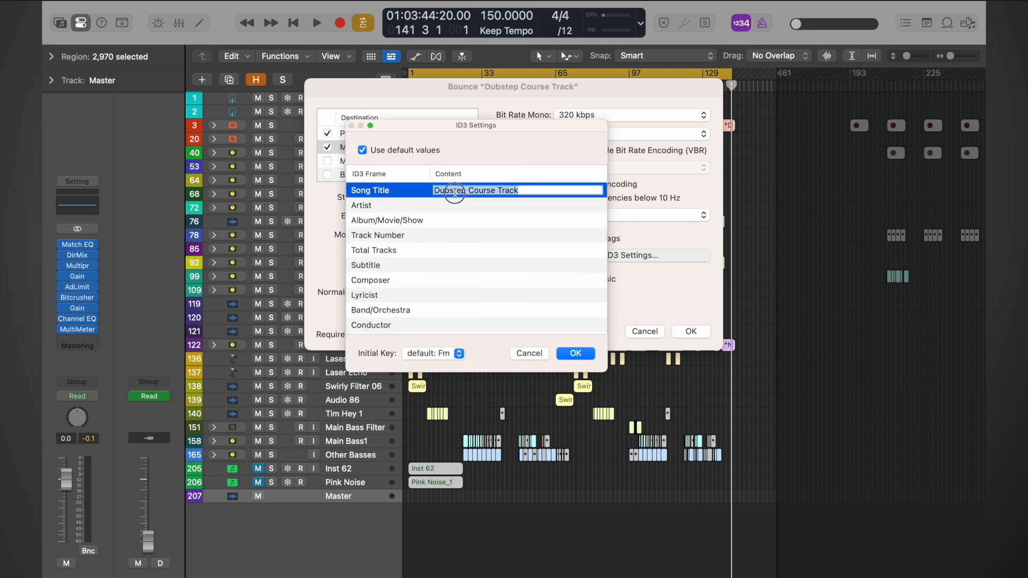
text(Ooo Yeah)
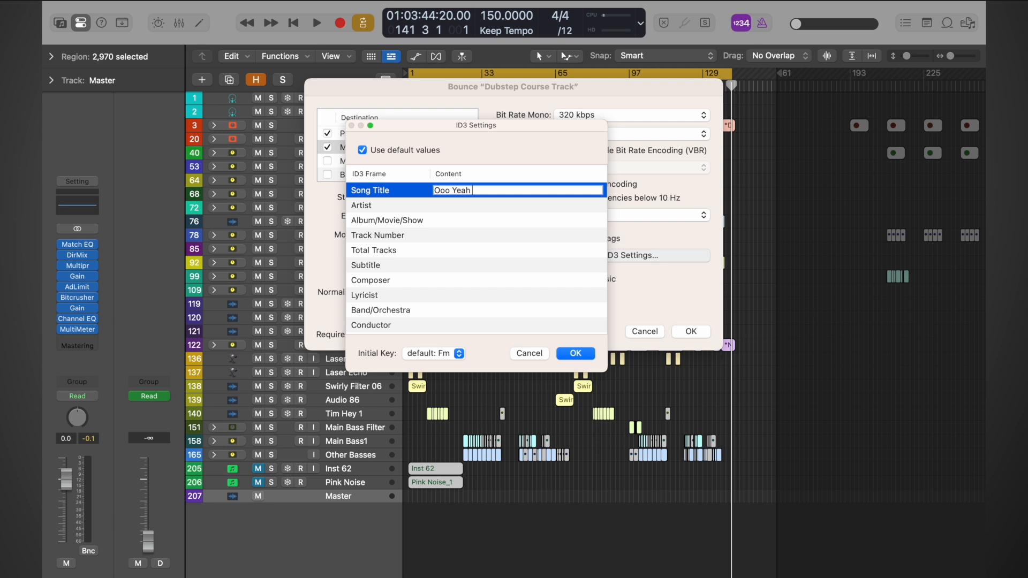
text(v0)
- Enter the artist's name in the Artist tag of the ID3 settings
click(474, 203)
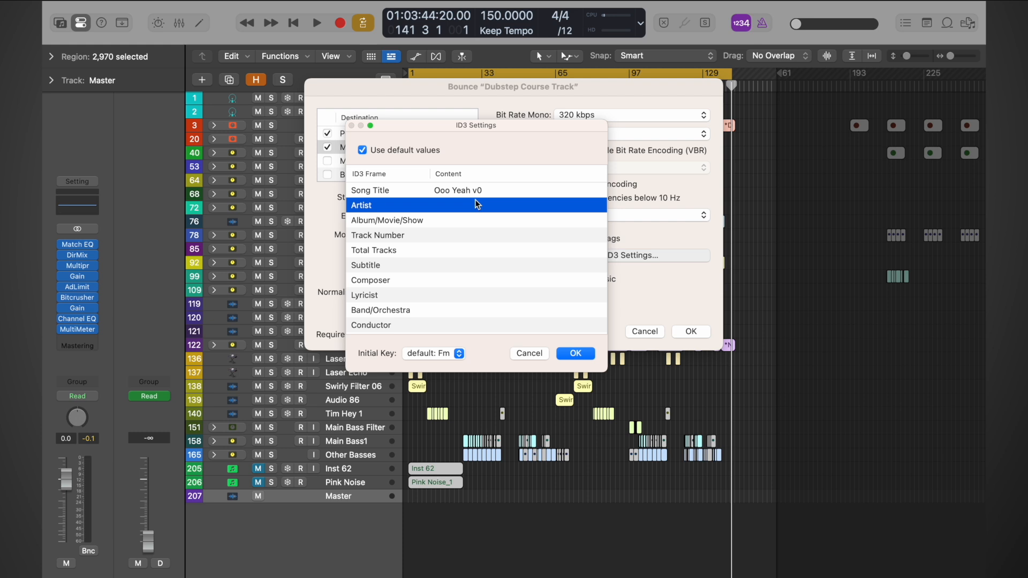
click(462, 204)
text(T)
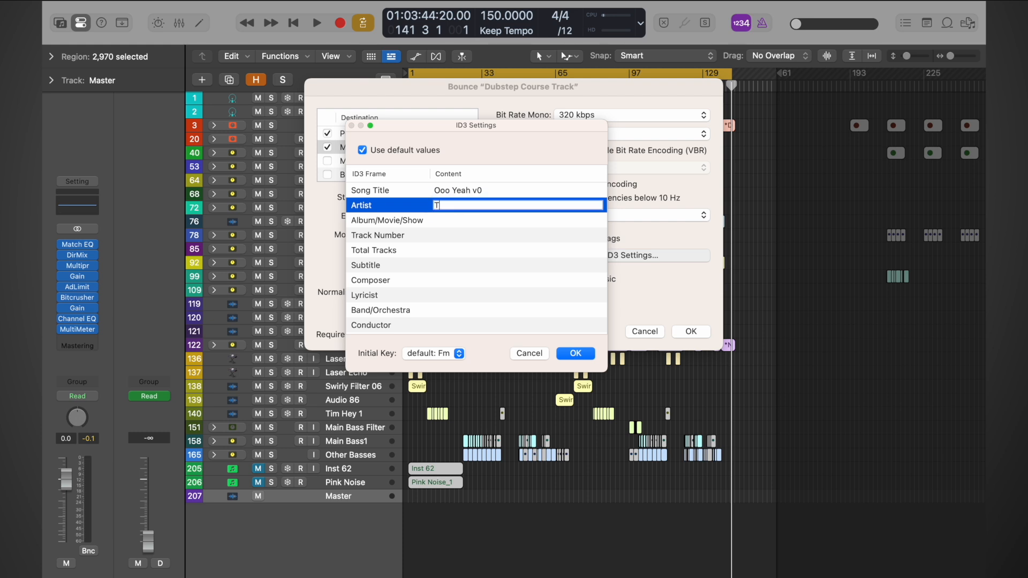
text(immyG)
- Look through the initial key choices, recheck the song title tag and confirm the ID3 settings
click(447, 356)
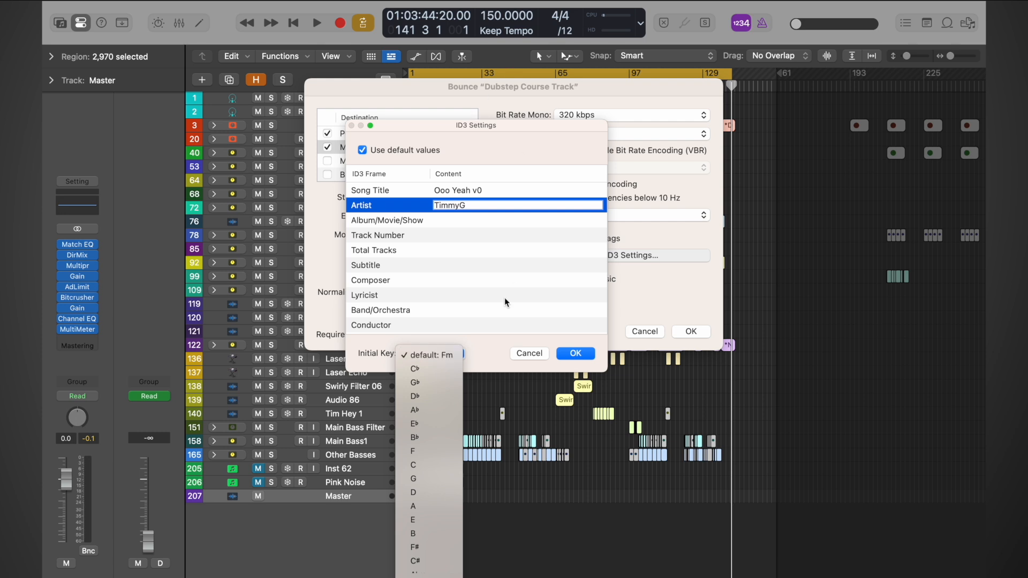
scroll(423, 452, down, 5)
click(489, 352)
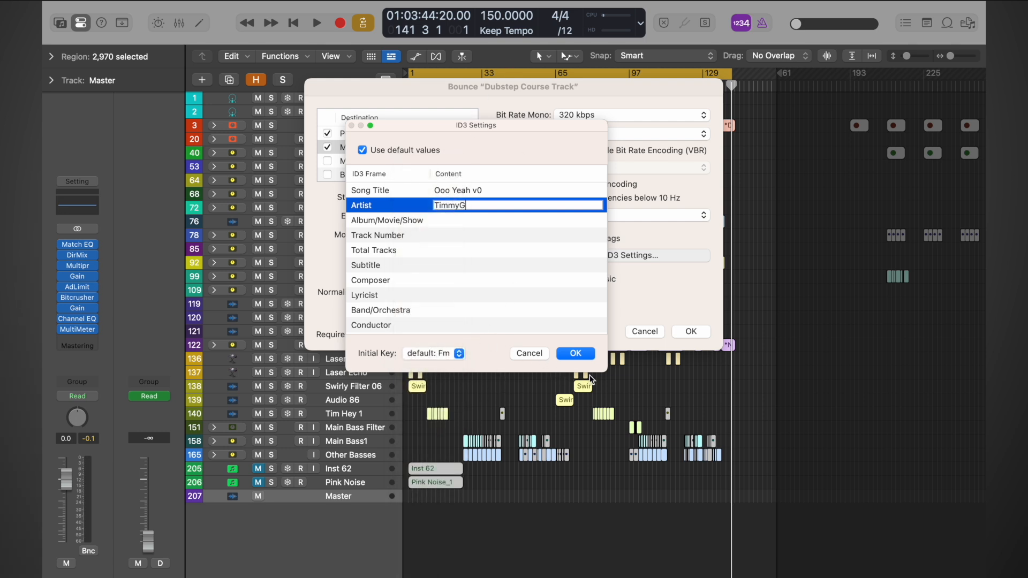
scroll(468, 225, up, 2)
click(459, 190)
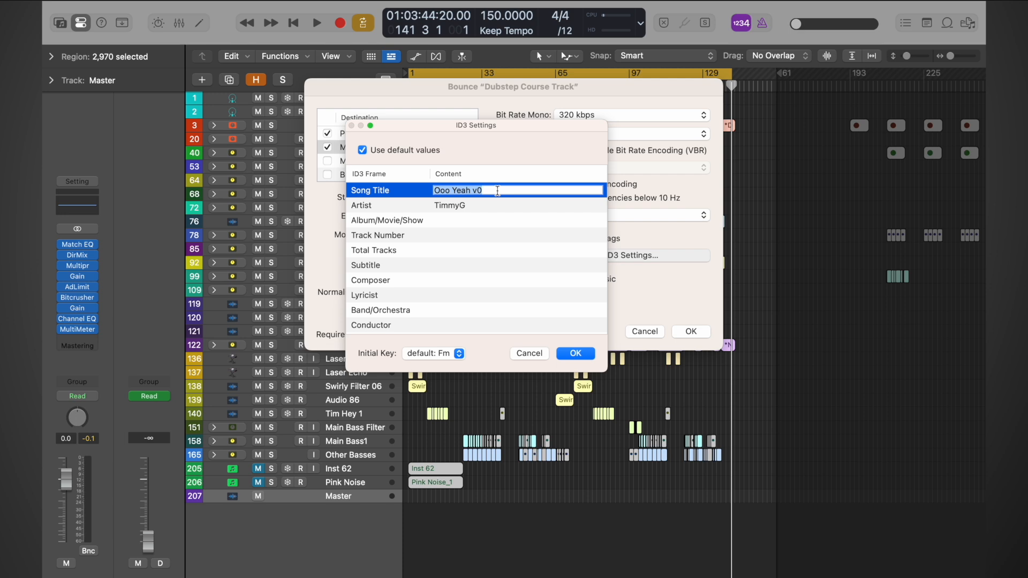
click(575, 353)
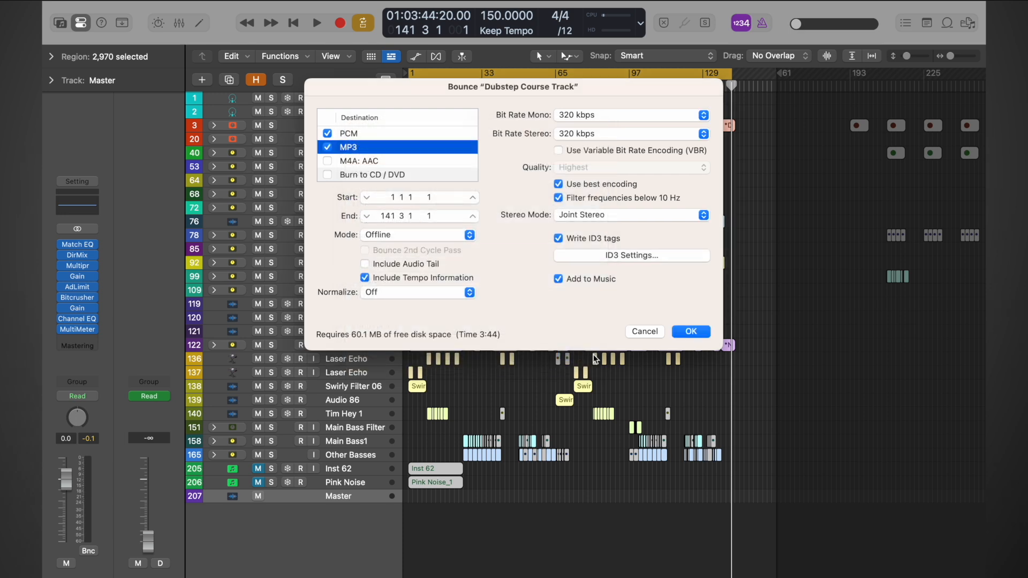
- Accept the bounce settings and choose the 2025/6 folder inside LogicProX Bounces as the save location
click(690, 332)
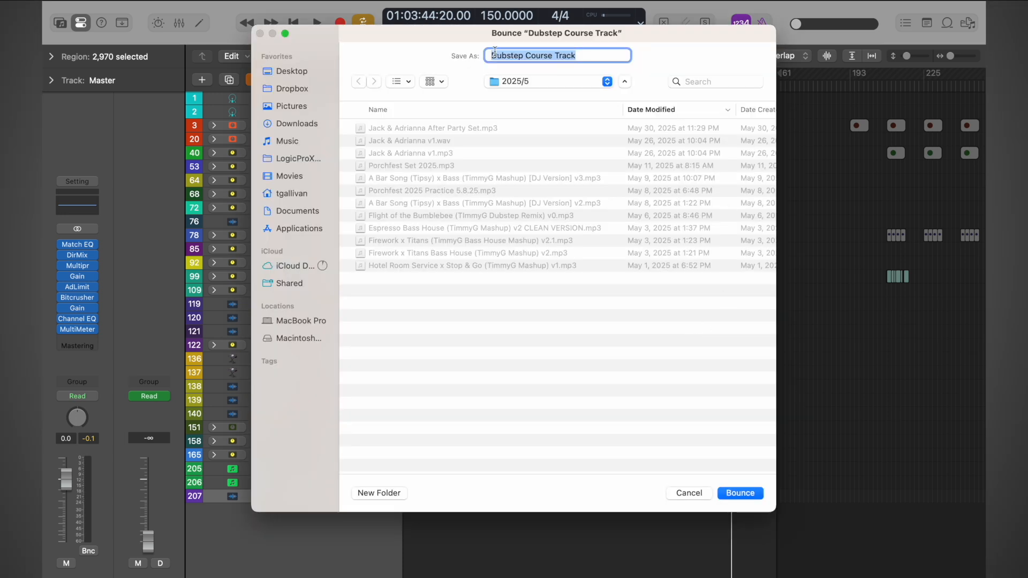
click(544, 84)
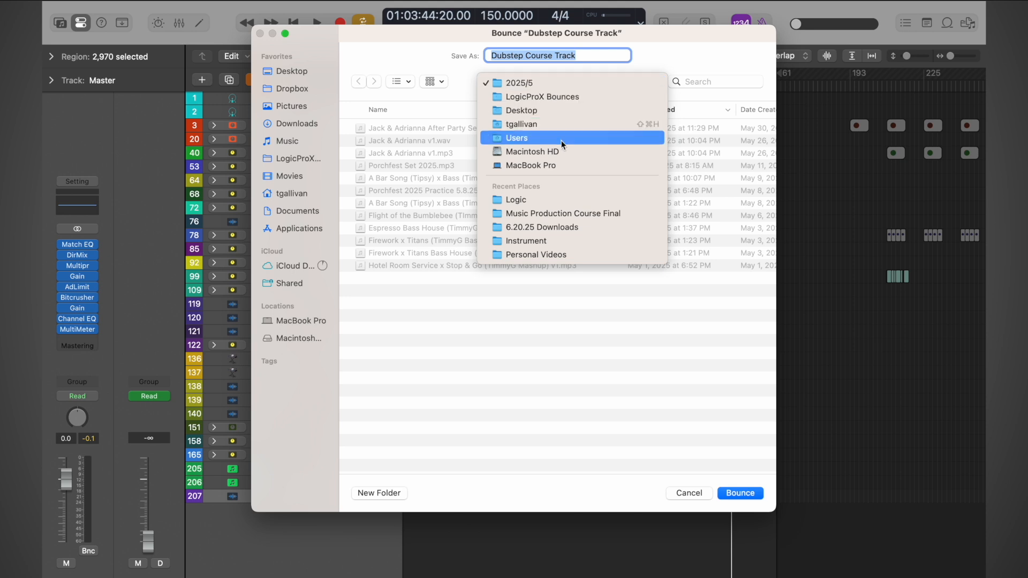
click(440, 61)
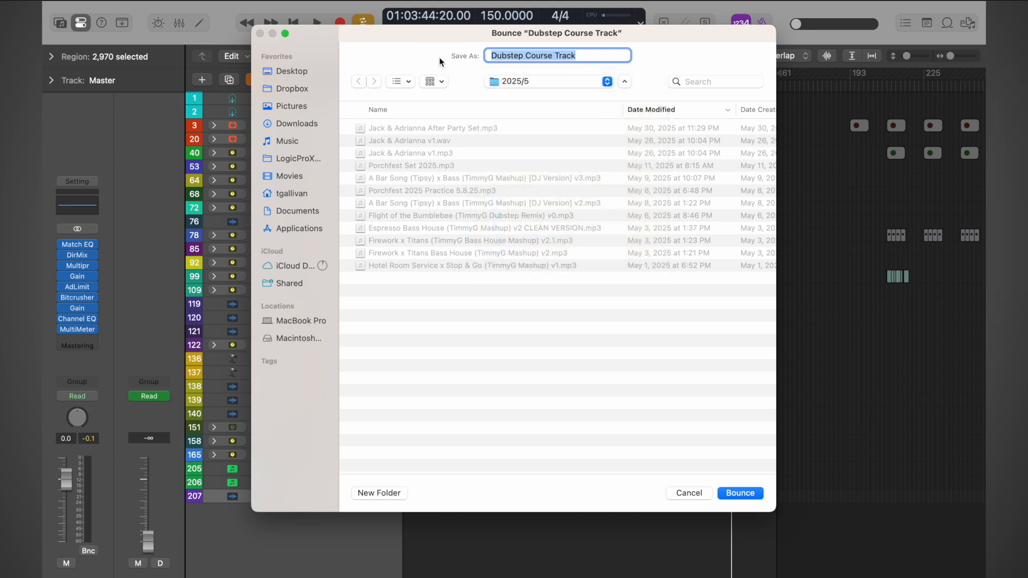
click(303, 159)
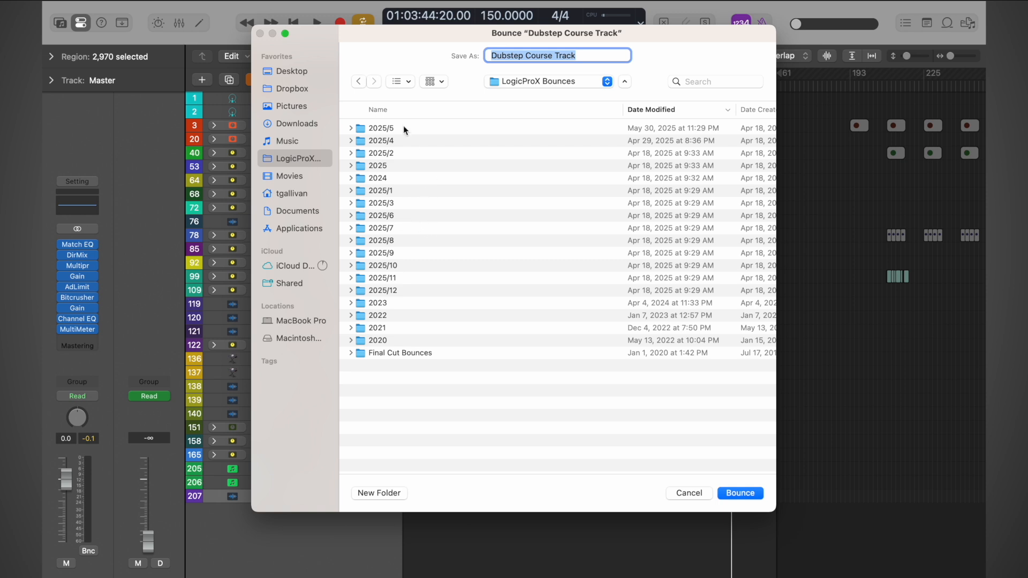
click(388, 216)
double_click(389, 217)
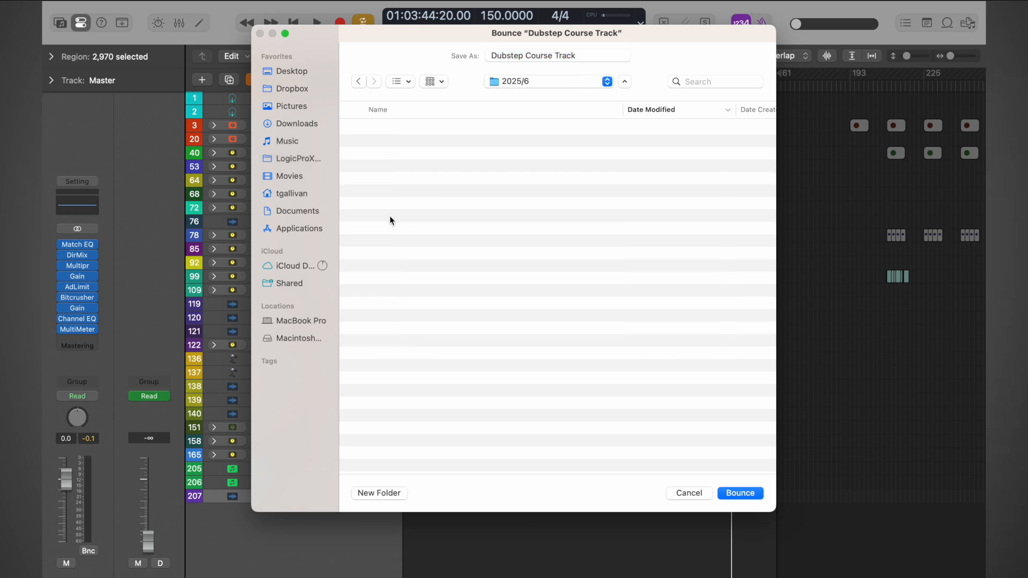
- Name the bounce file "Ooo Yeah v0" and start the bounce
click(539, 55)
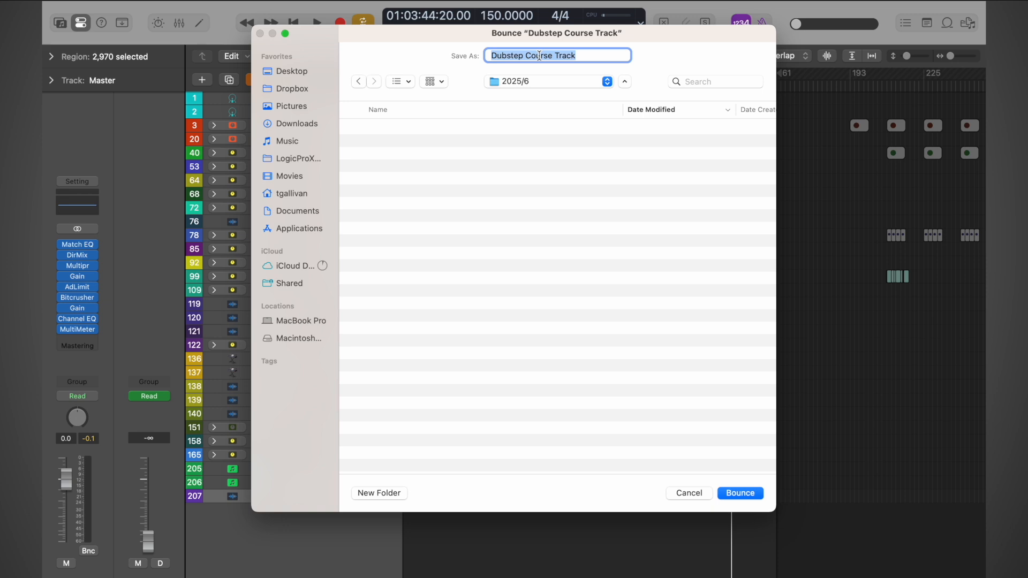
text(Ooo Yeah v0)
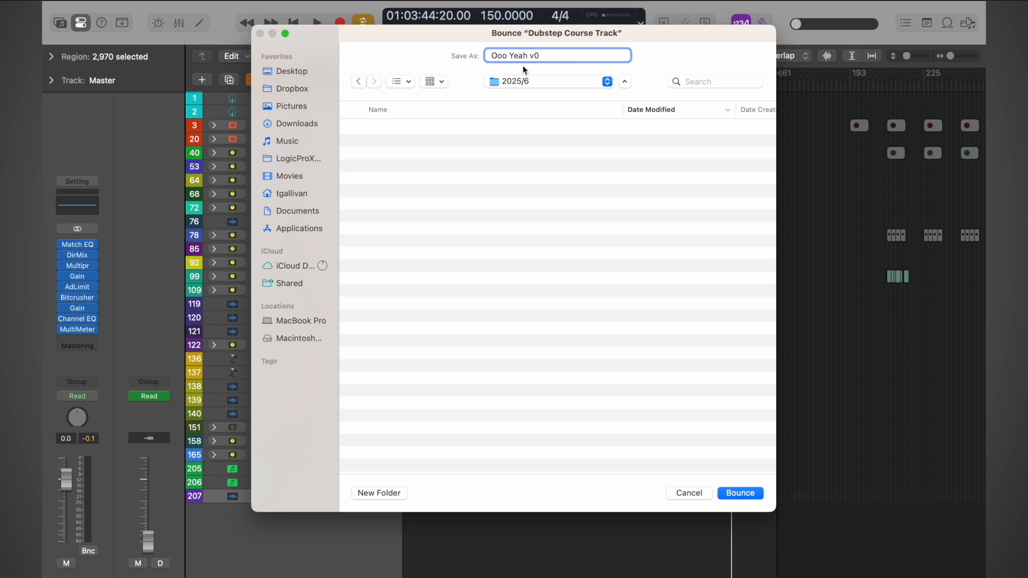
click(747, 495)
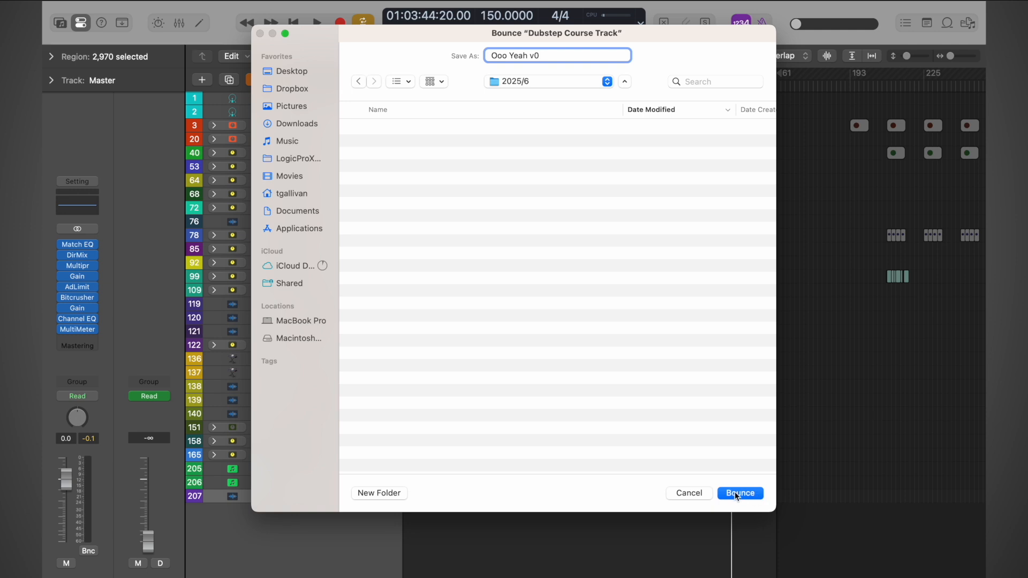